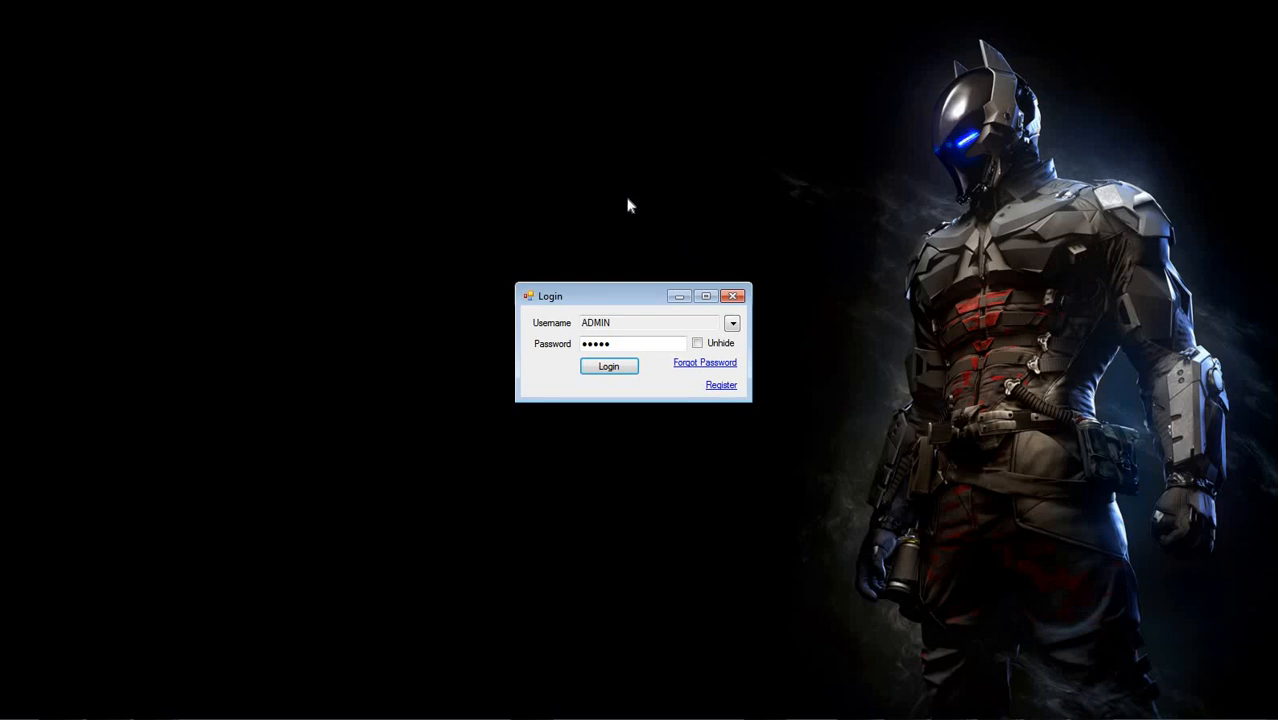
# View the user registration form from the login window and close it
pyautogui.doubleClick(648, 350)
pyautogui.press('BackSpace')
pyautogui.click(721, 386)
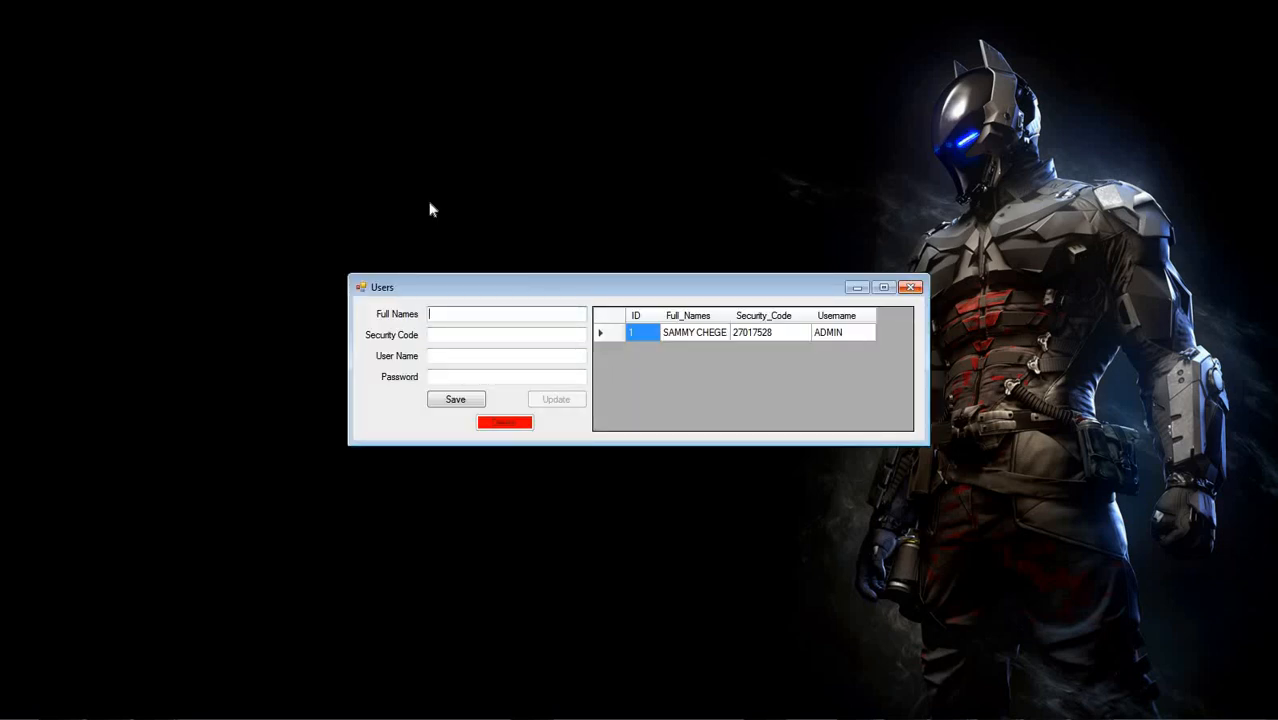
pyautogui.click(910, 288)
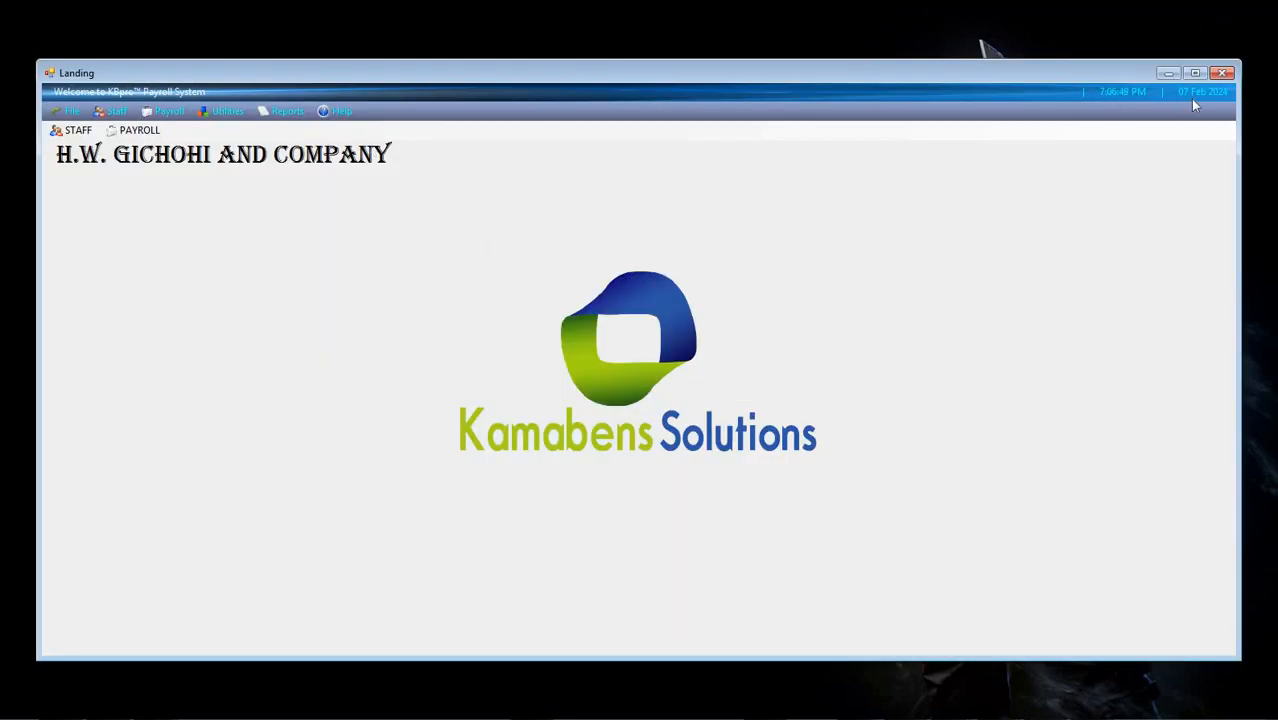
# Maximize the Landing window and open the Staff form
pyautogui.doubleClick(274, 74)
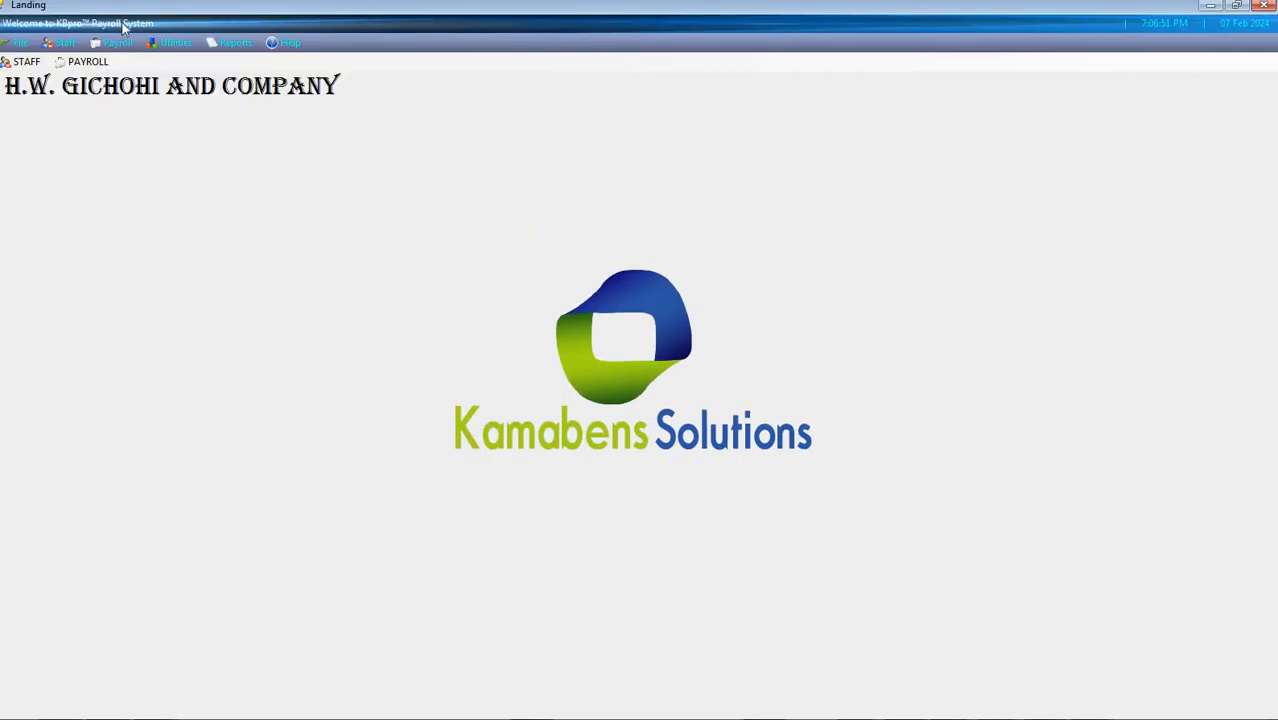
pyautogui.click(24, 62)
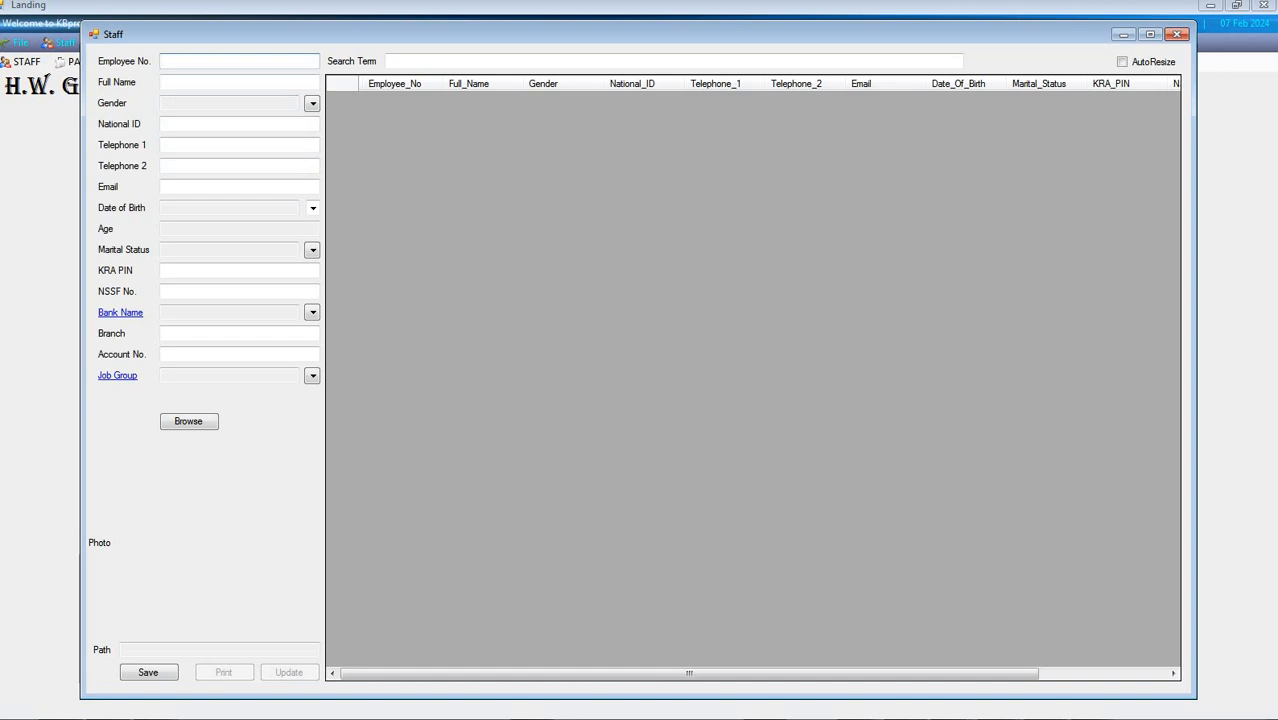
# Fill in the new employee's number, full name, identification and contact details, with gender MALE and marital status MARRIED
pyautogui.write('01')
pyautogui.press('Tab')
pyautogui.write('JOH')
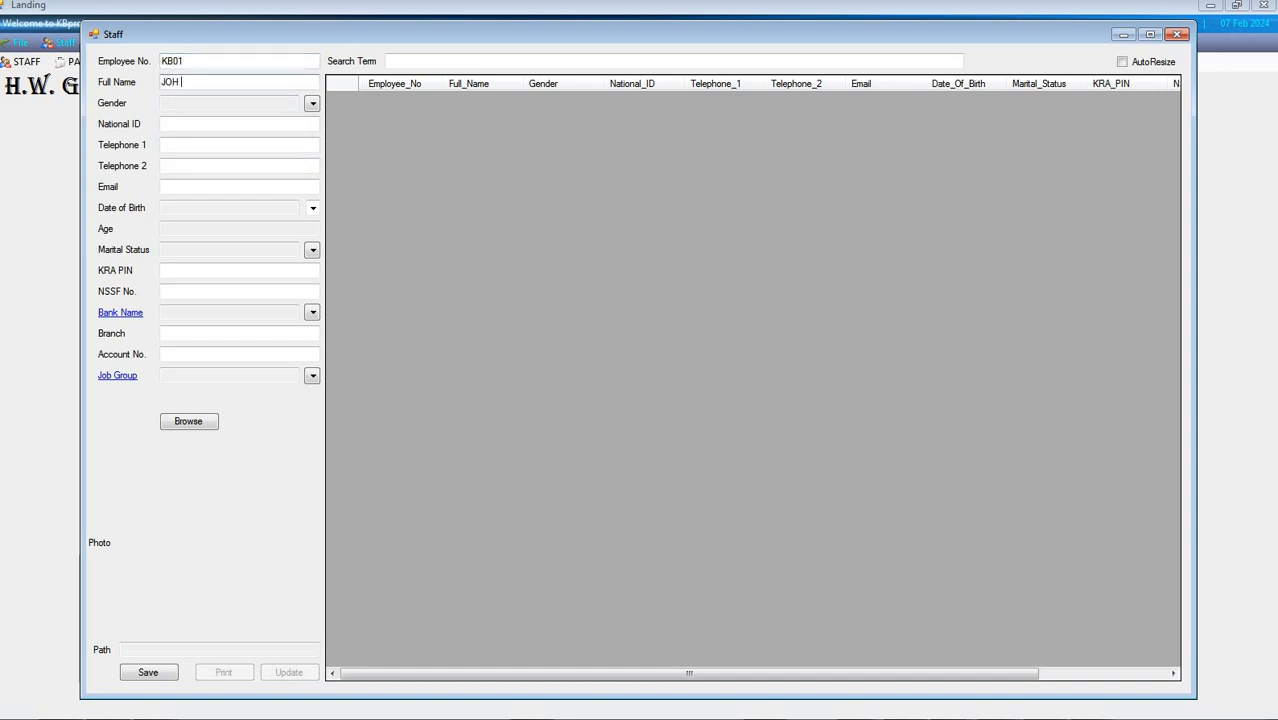
pyautogui.write('NH')
pyautogui.write('HN DOE')
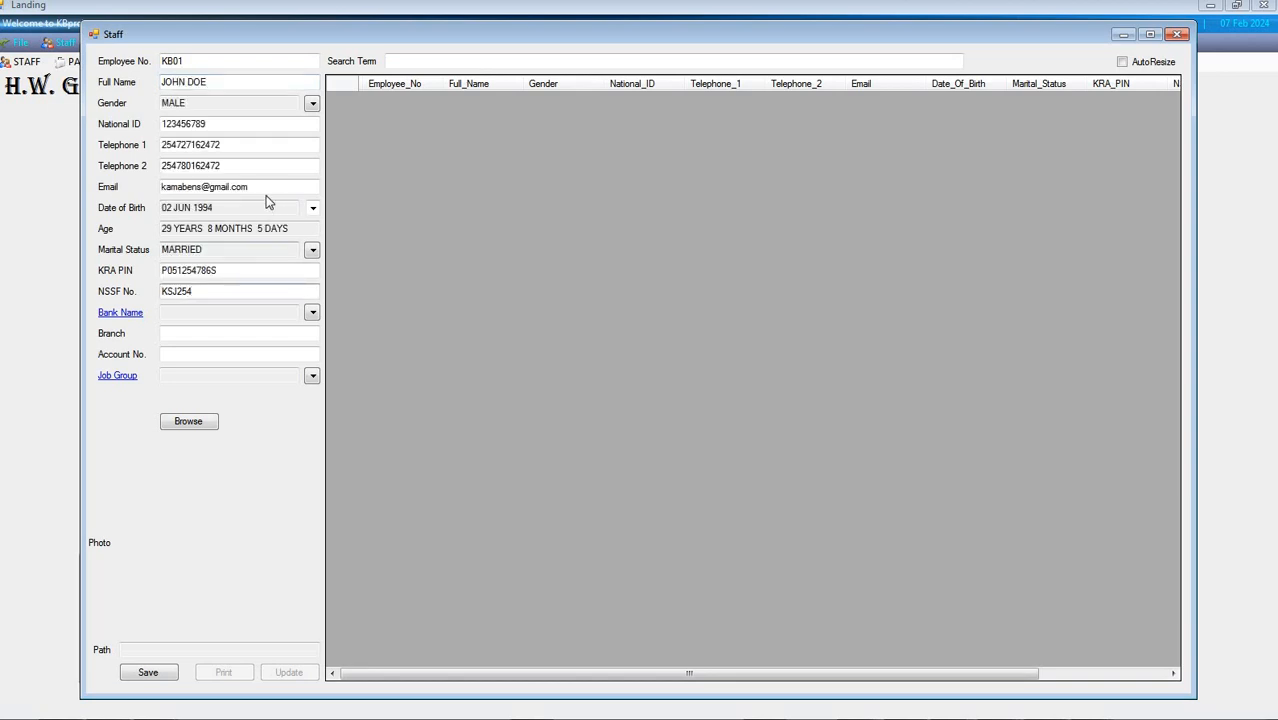
pyautogui.moveTo(163, 187); pyautogui.dragTo(210, 207)
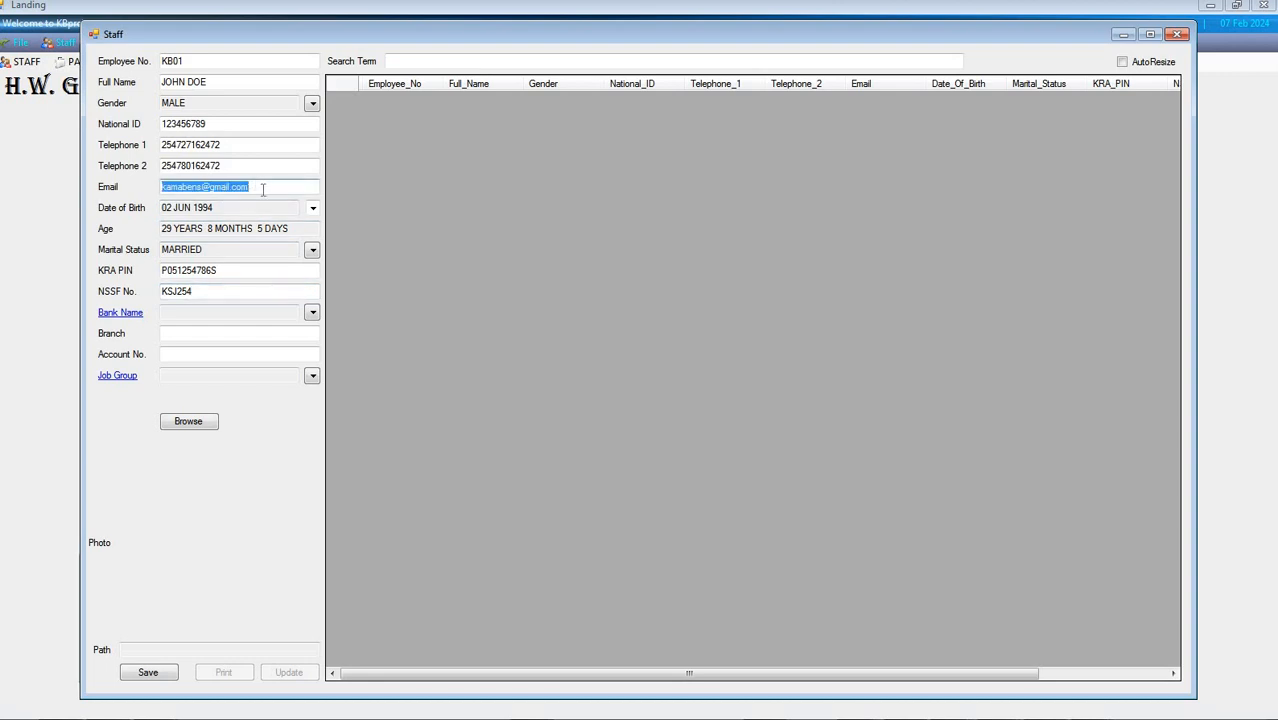
pyautogui.click(279, 188)
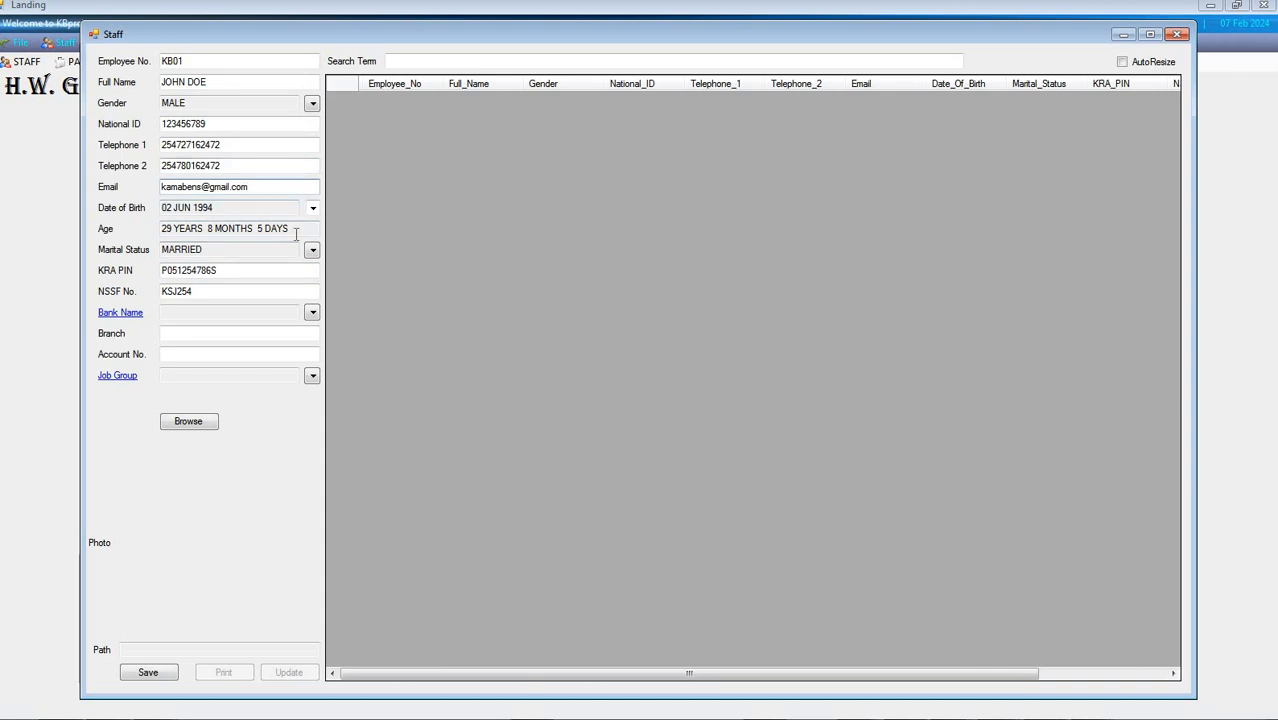
# Change the employee's date of birth to an earlier month and year
pyautogui.click(312, 208)
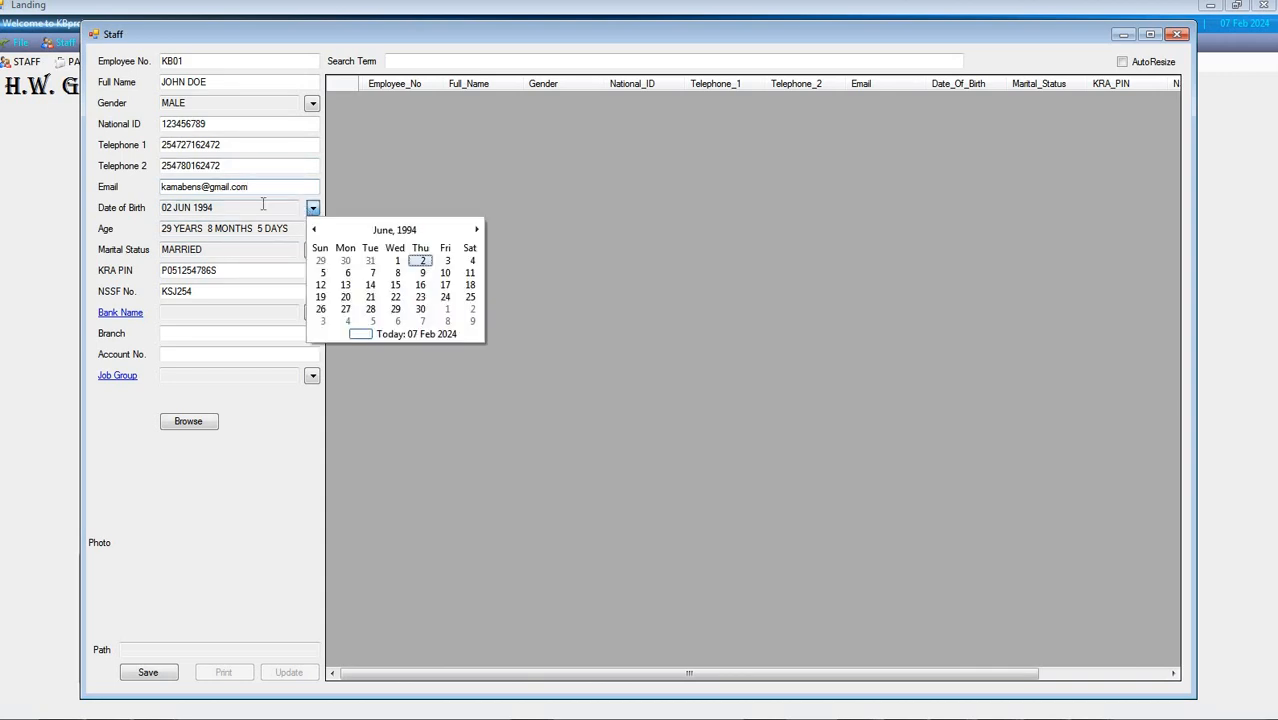
pyautogui.click(290, 229)
pyautogui.moveTo(162, 229); pyautogui.dragTo(341, 224)
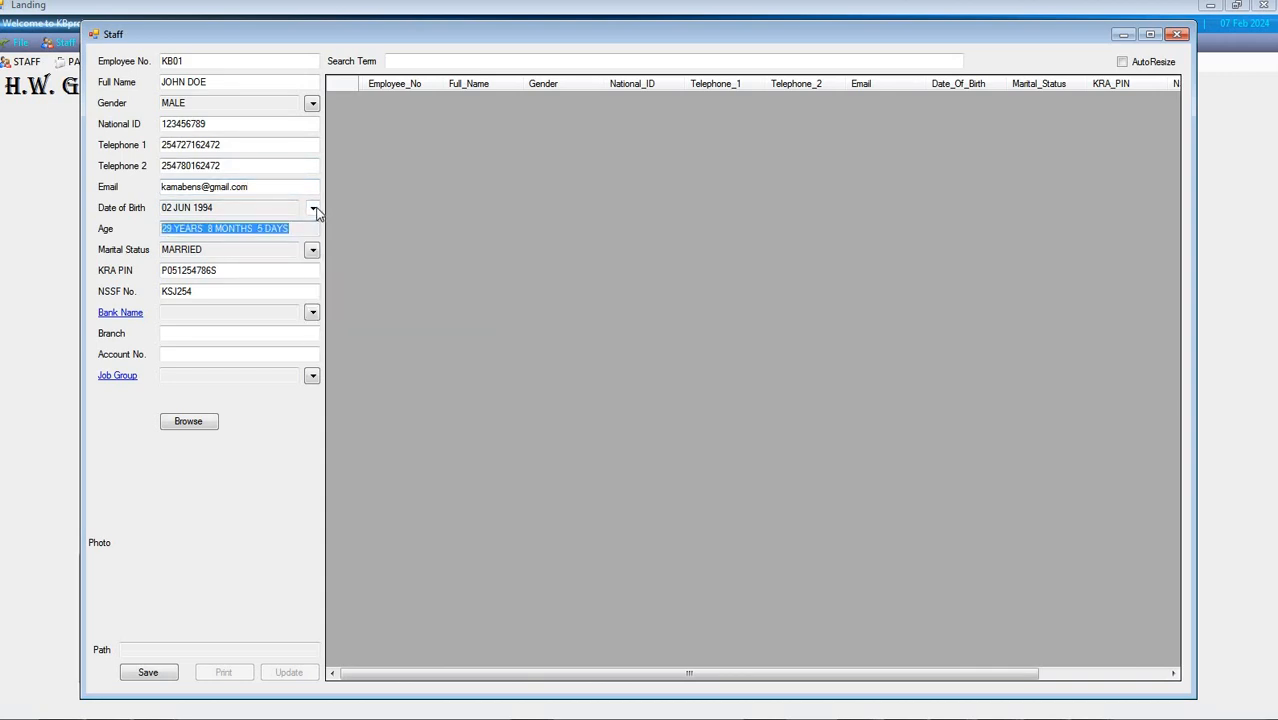
pyautogui.click(313, 208)
pyautogui.click(290, 229)
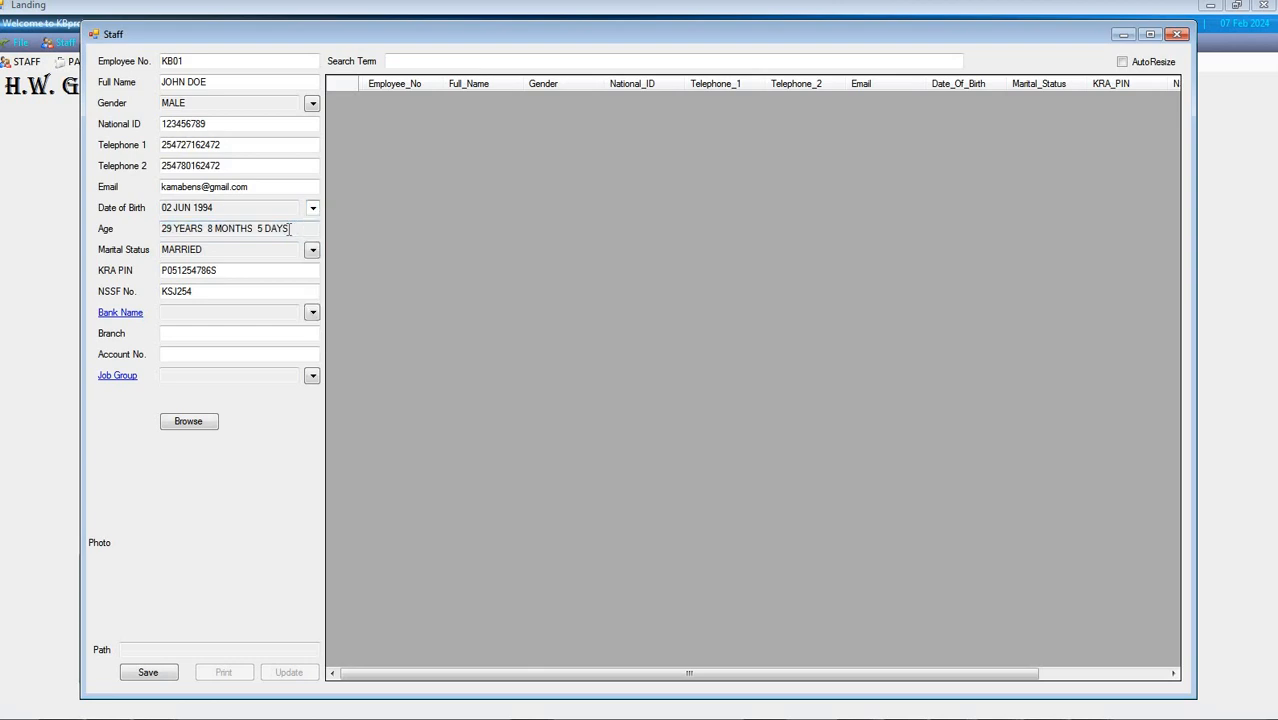
pyautogui.press('Down')
pyautogui.press('Down')
pyautogui.press('Down')
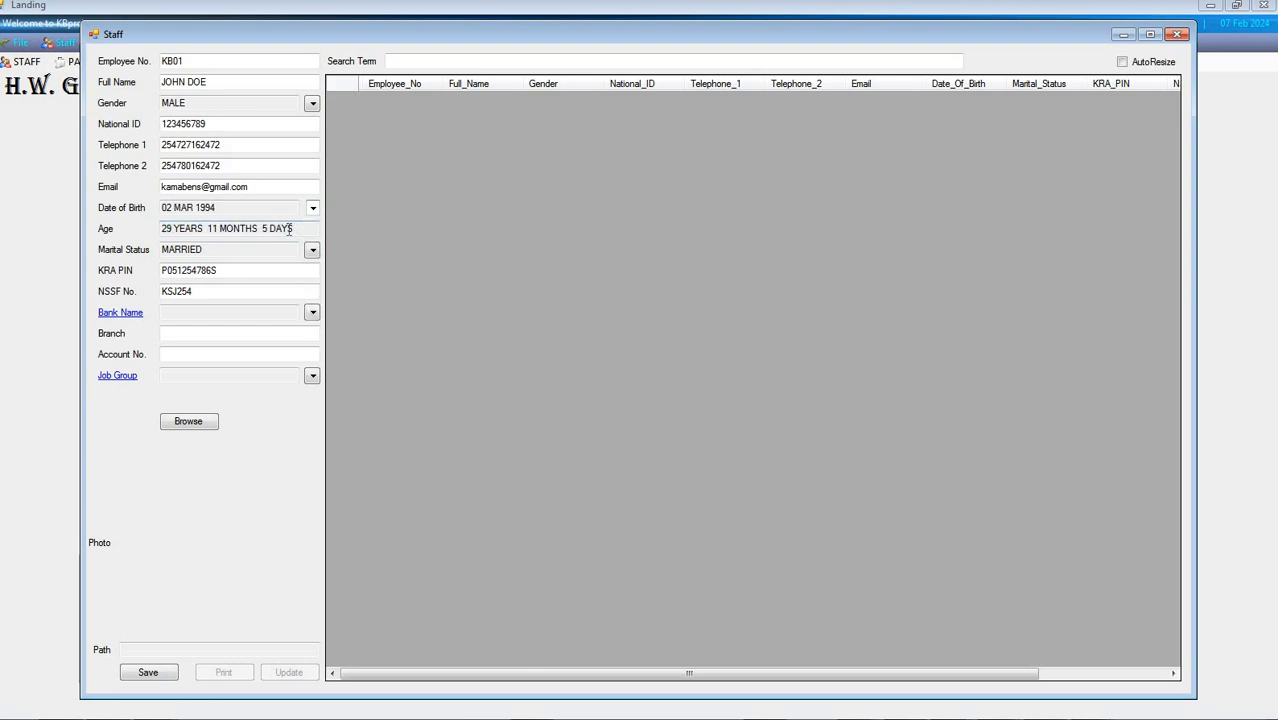
pyautogui.press('Right')
pyautogui.press('Down')
pyautogui.press('Down')
pyautogui.press('Down')
pyautogui.press('Down')
pyautogui.press('Down')
pyautogui.press('Down')
pyautogui.press('Down')
# View the Bank form, refresh the bank options and select BANK OF AFRICA KENYA LTD. as the employee's bank
pyautogui.click(311, 317)
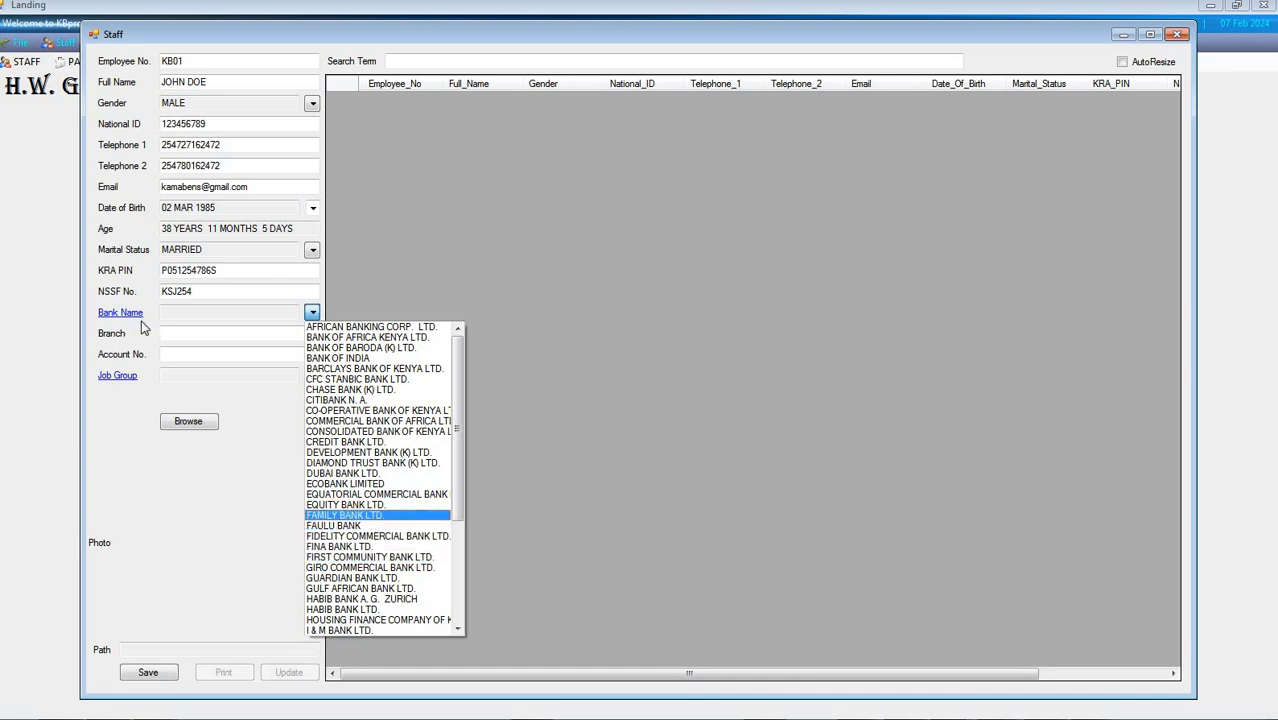
pyautogui.click(372, 516)
pyautogui.click(129, 314)
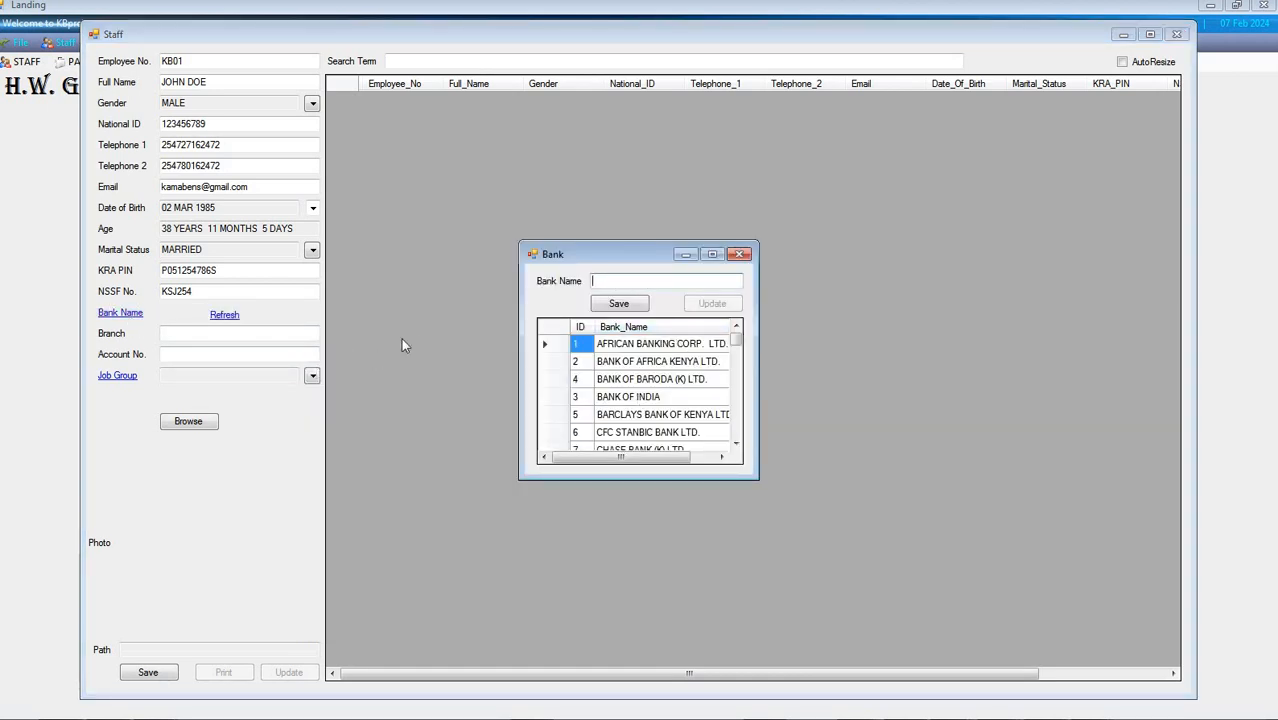
pyautogui.click(222, 315)
pyautogui.click(312, 313)
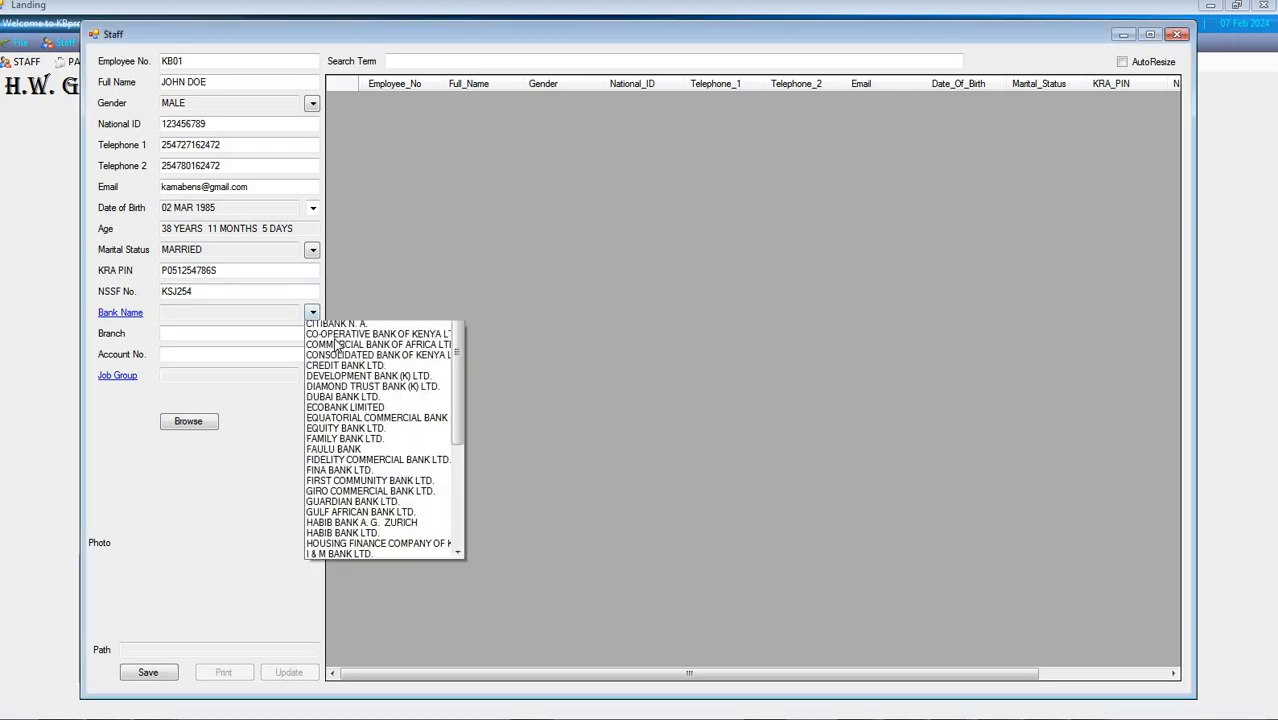
pyautogui.click(338, 337)
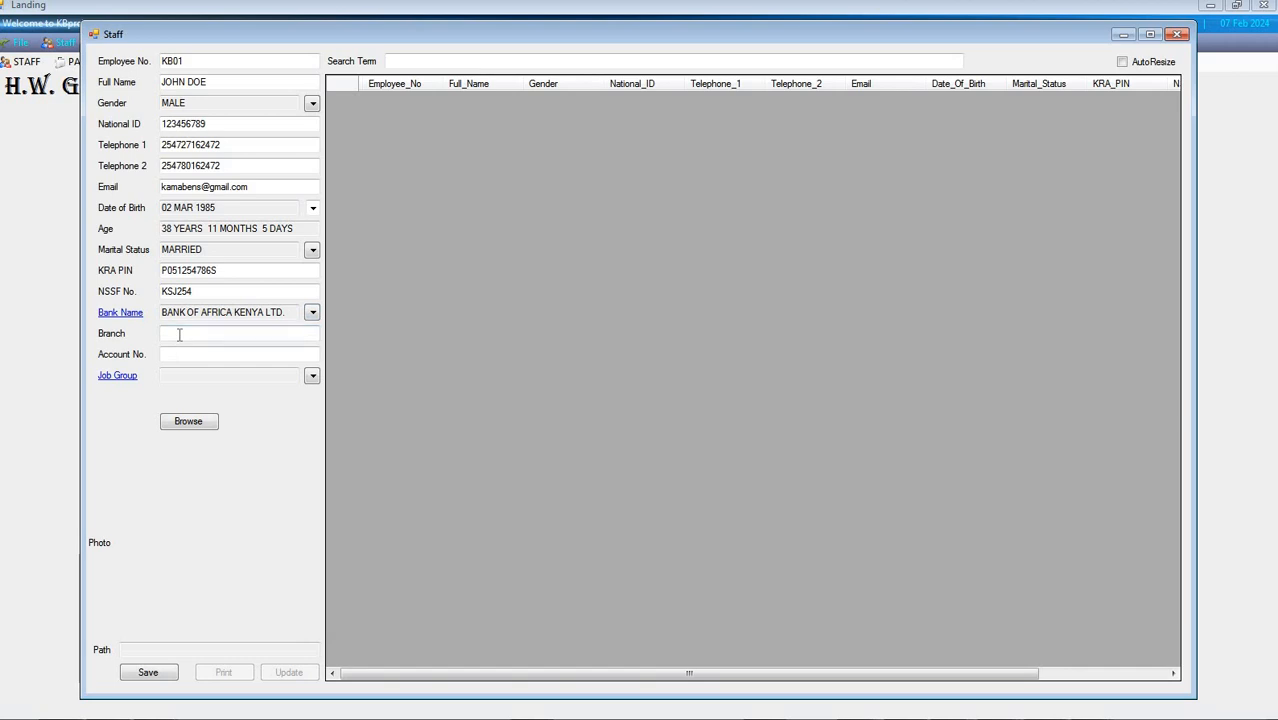
# Enter MOI AVENUE as the bank branch and fill in the employee's account number
pyautogui.click(180, 335)
pyautogui.write('MOI AVENUE')
pyautogui.click(200, 357)
pyautogui.write('123456')
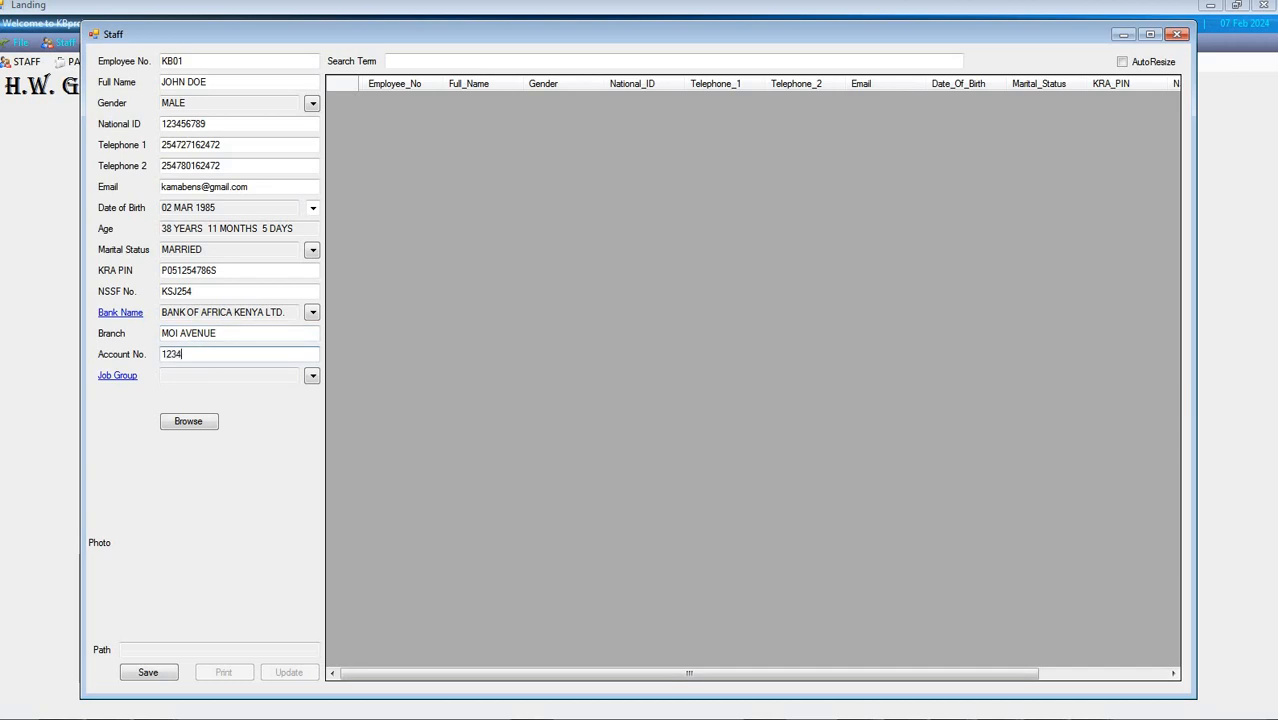
# View the Job_Group form, refresh the job group options and choose GROUP M for the employee
pyautogui.click(312, 375)
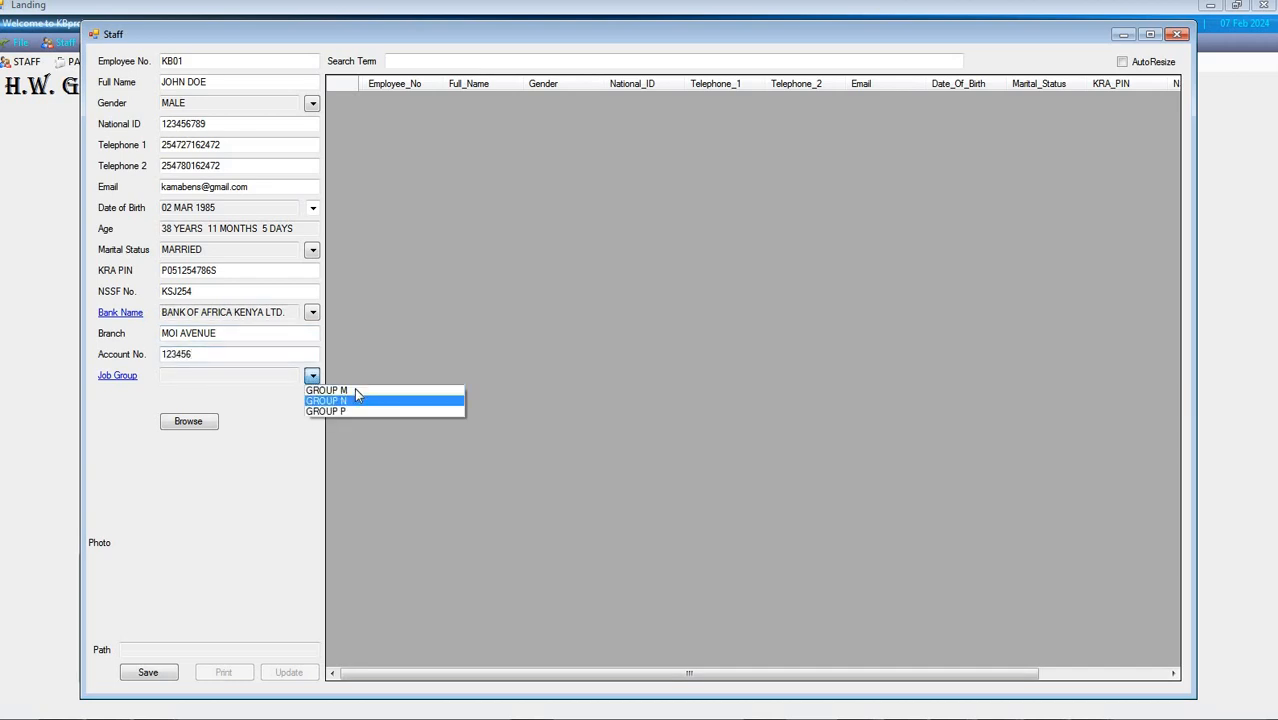
pyautogui.click(114, 378)
pyautogui.click(117, 376)
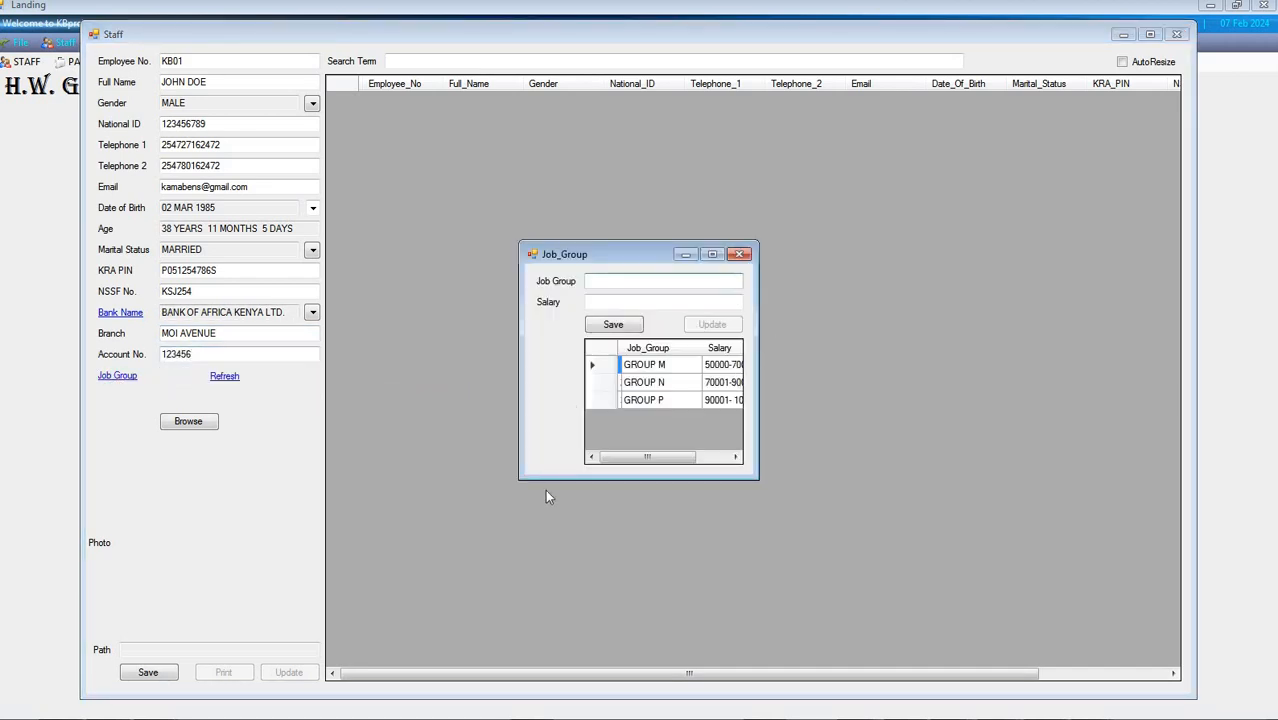
pyautogui.click(738, 254)
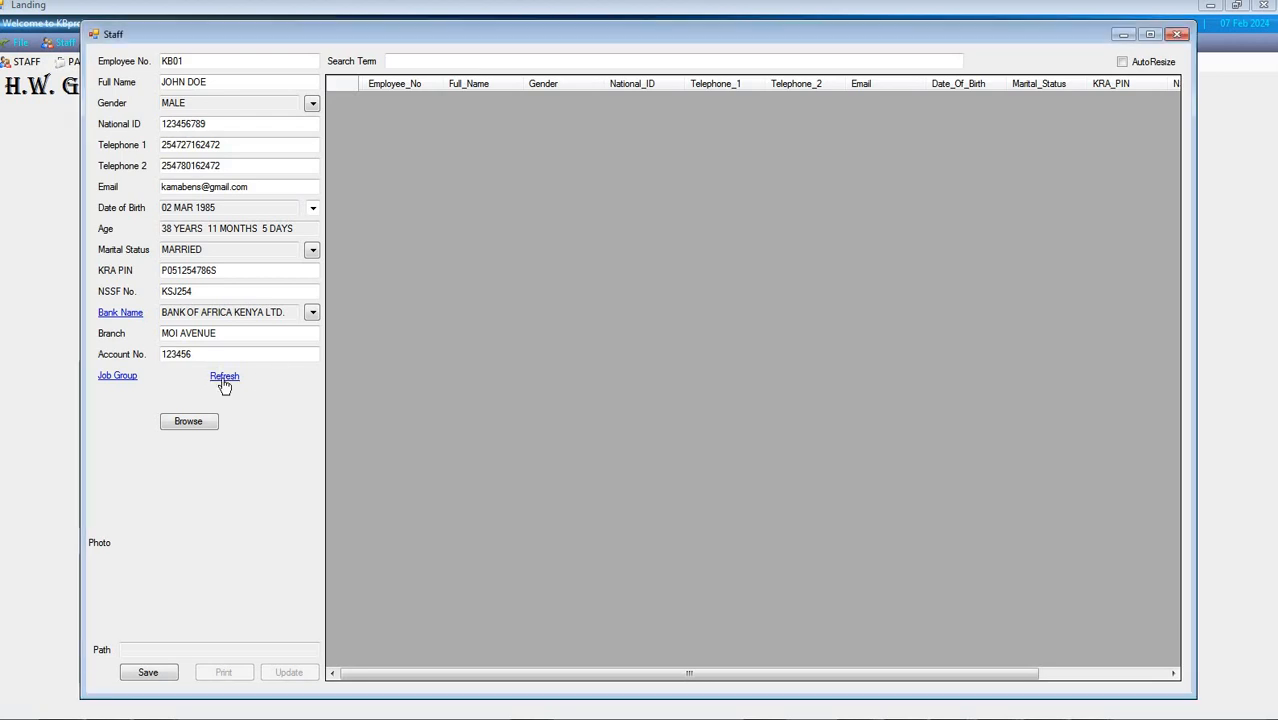
pyautogui.click(224, 376)
pyautogui.click(312, 376)
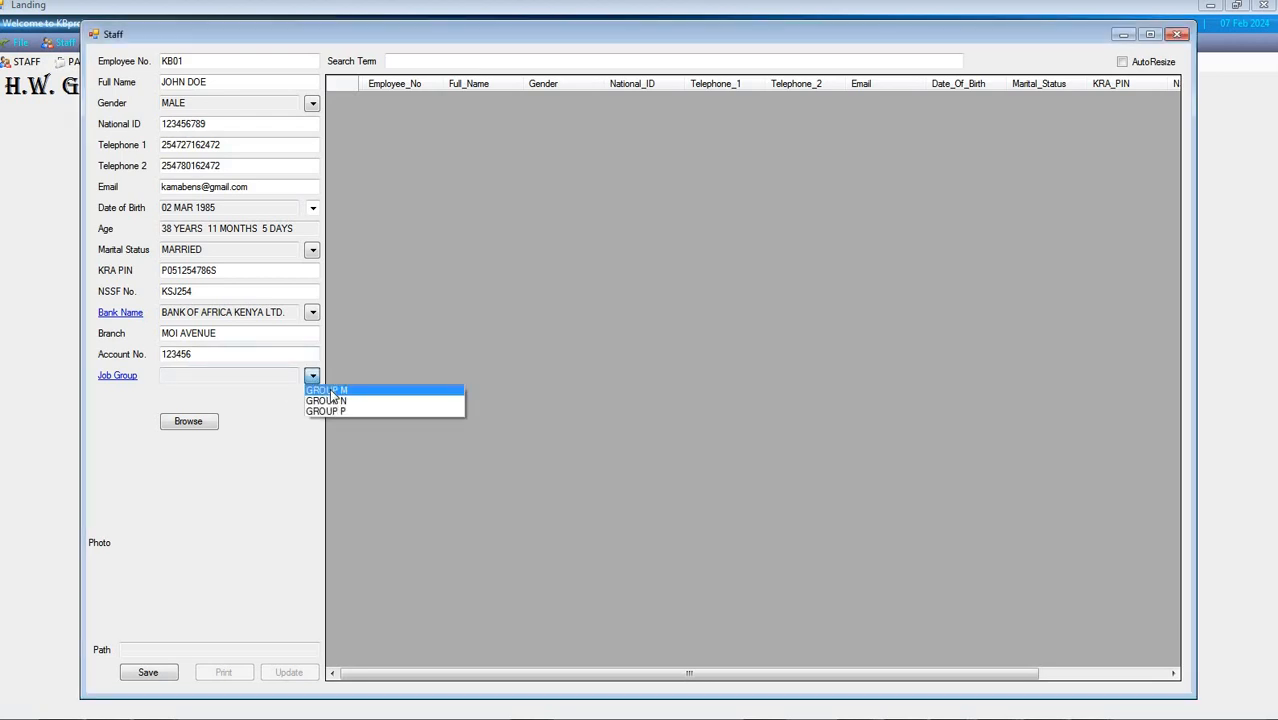
# Attach the Koala sample picture as the employee's photo and save the staff record
pyautogui.click(188, 421)
pyautogui.click(660, 215)
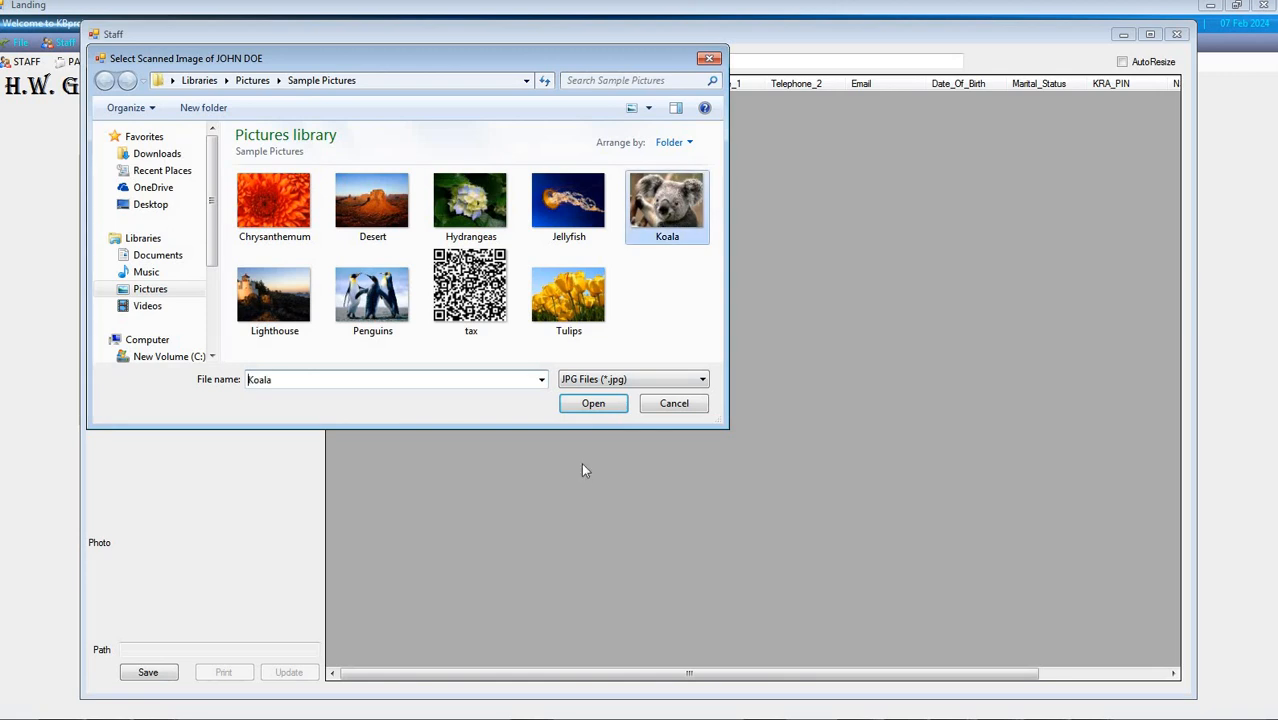
pyautogui.click(601, 410)
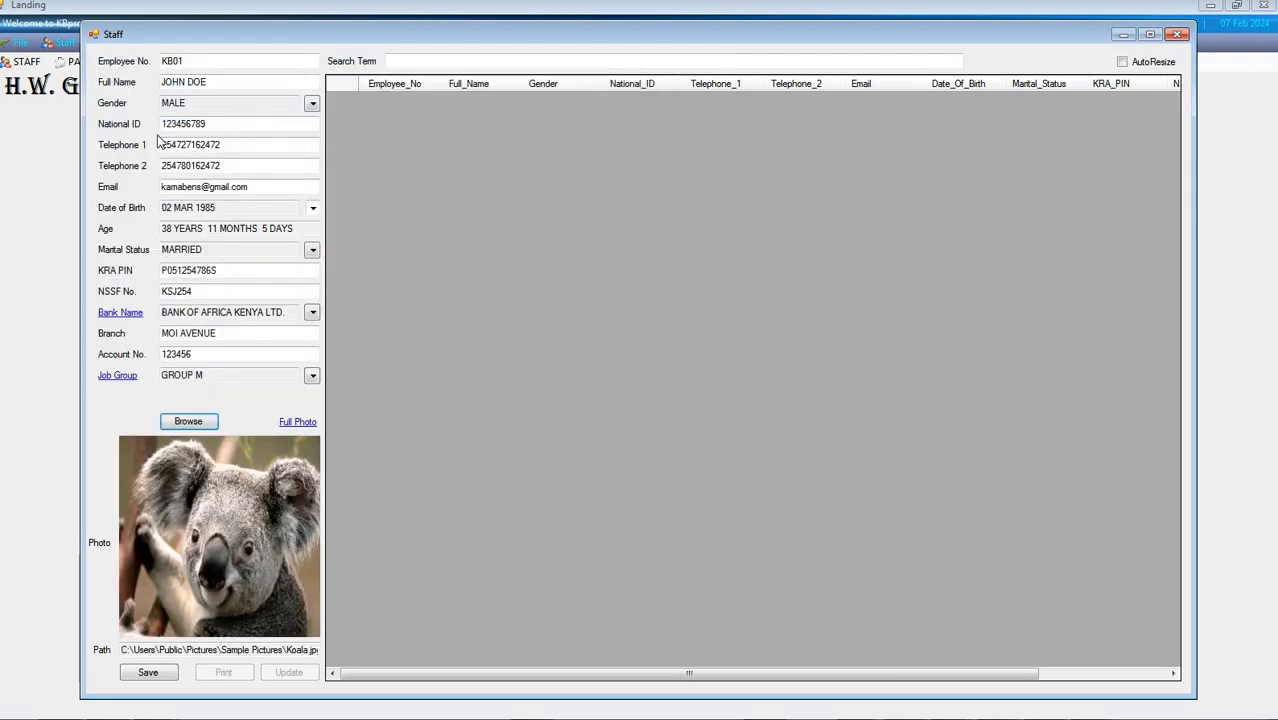
pyautogui.click(163, 677)
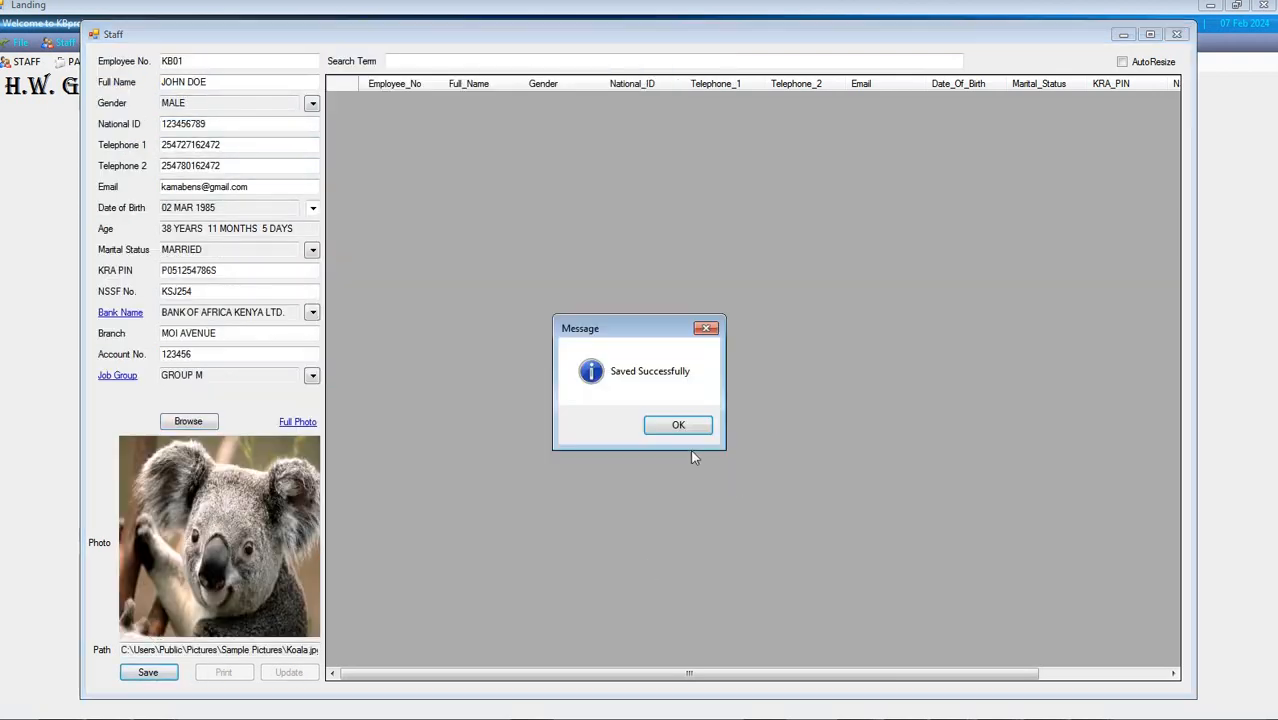
pyautogui.click(678, 425)
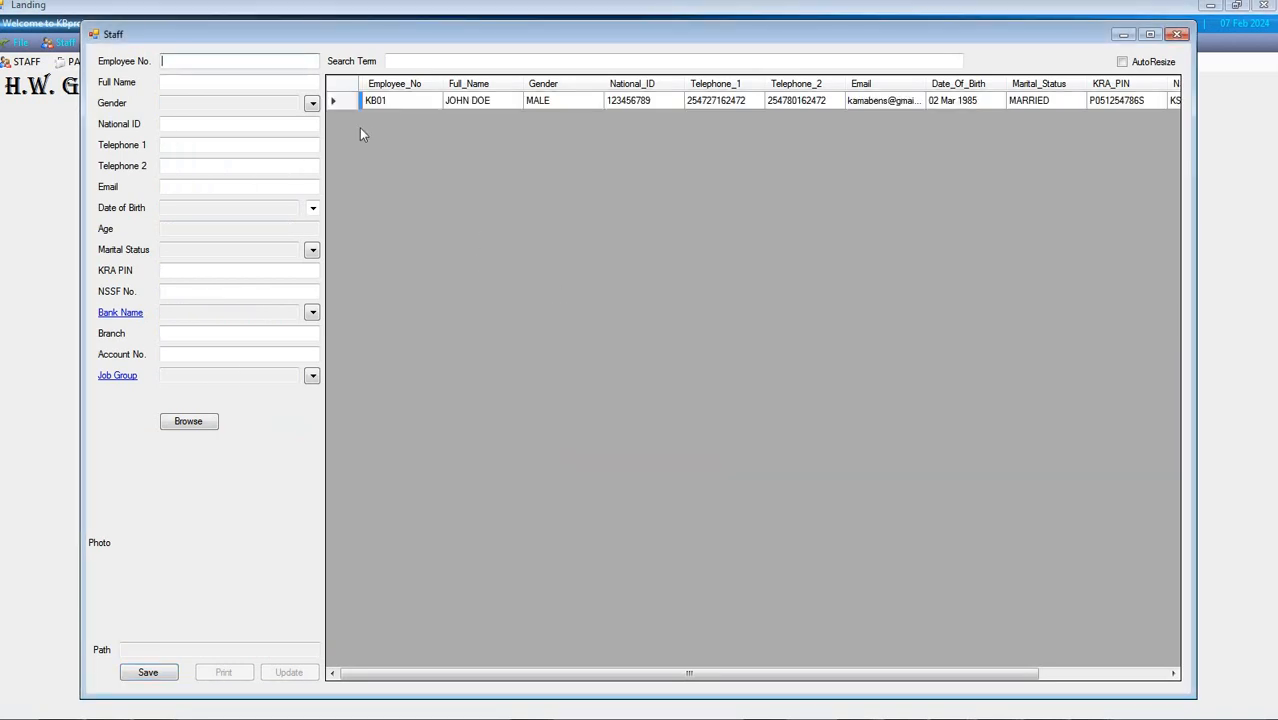
# Load the saved employee record and view its Next of Kin form, closing it without adding an entry
pyautogui.click(336, 100)
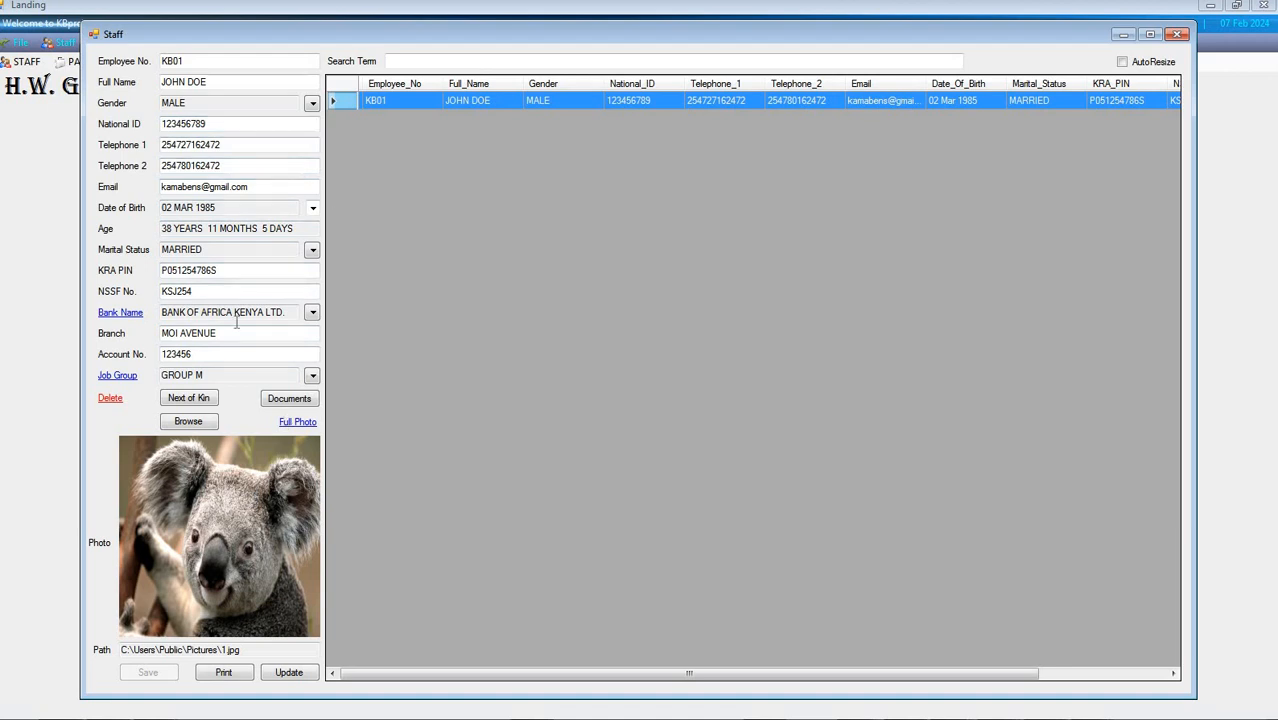
pyautogui.click(190, 399)
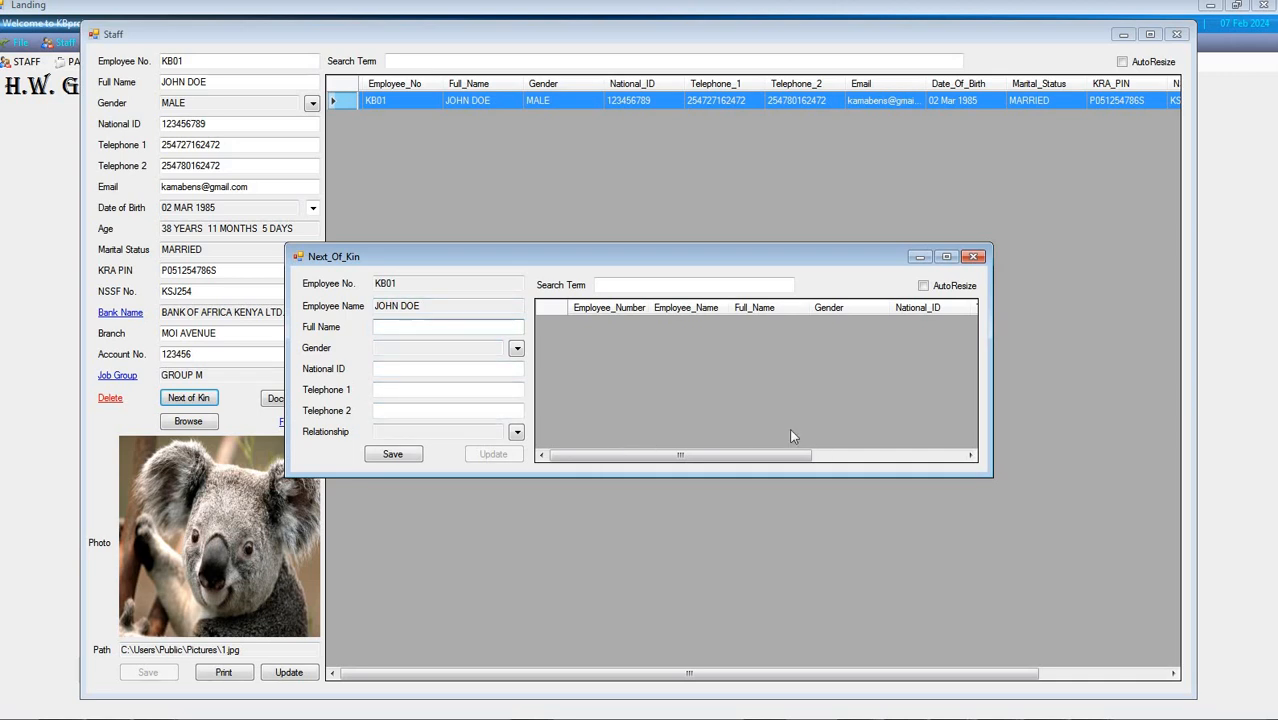
pyautogui.click(973, 257)
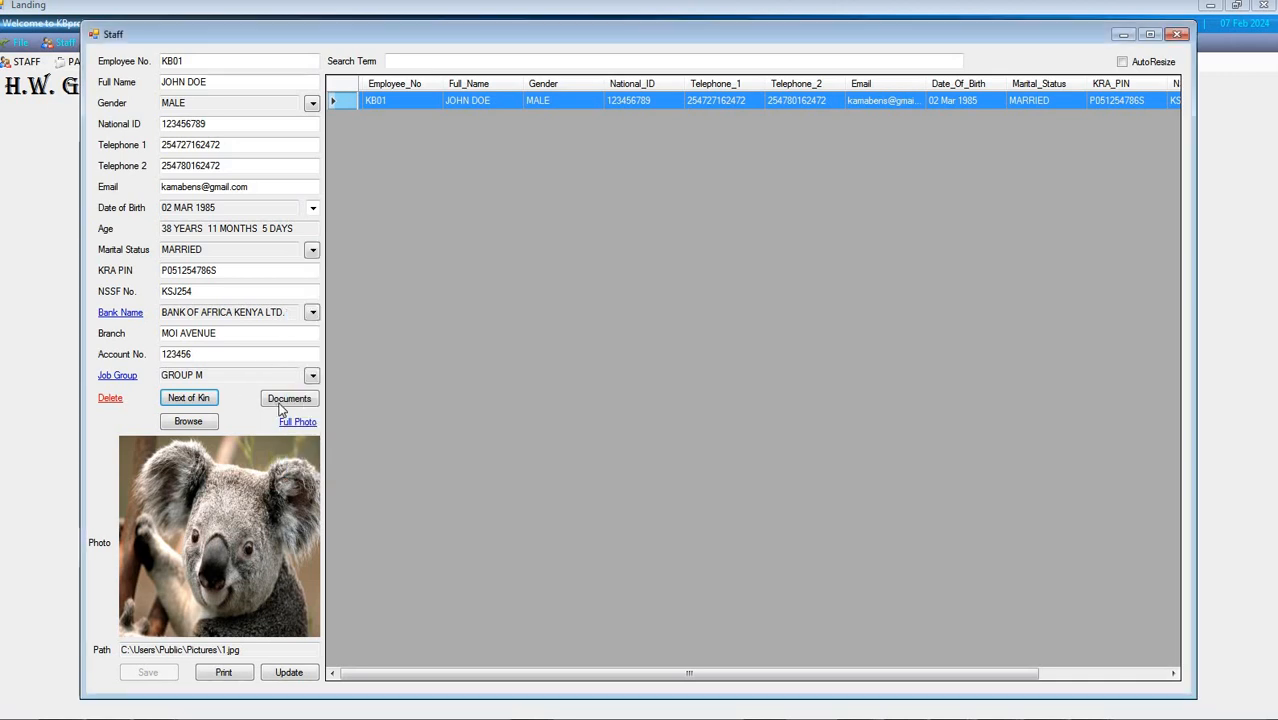
# Open the employee's Documents form and enter NATIONAL ID as the document name, with the ID number as its description
pyautogui.click(284, 402)
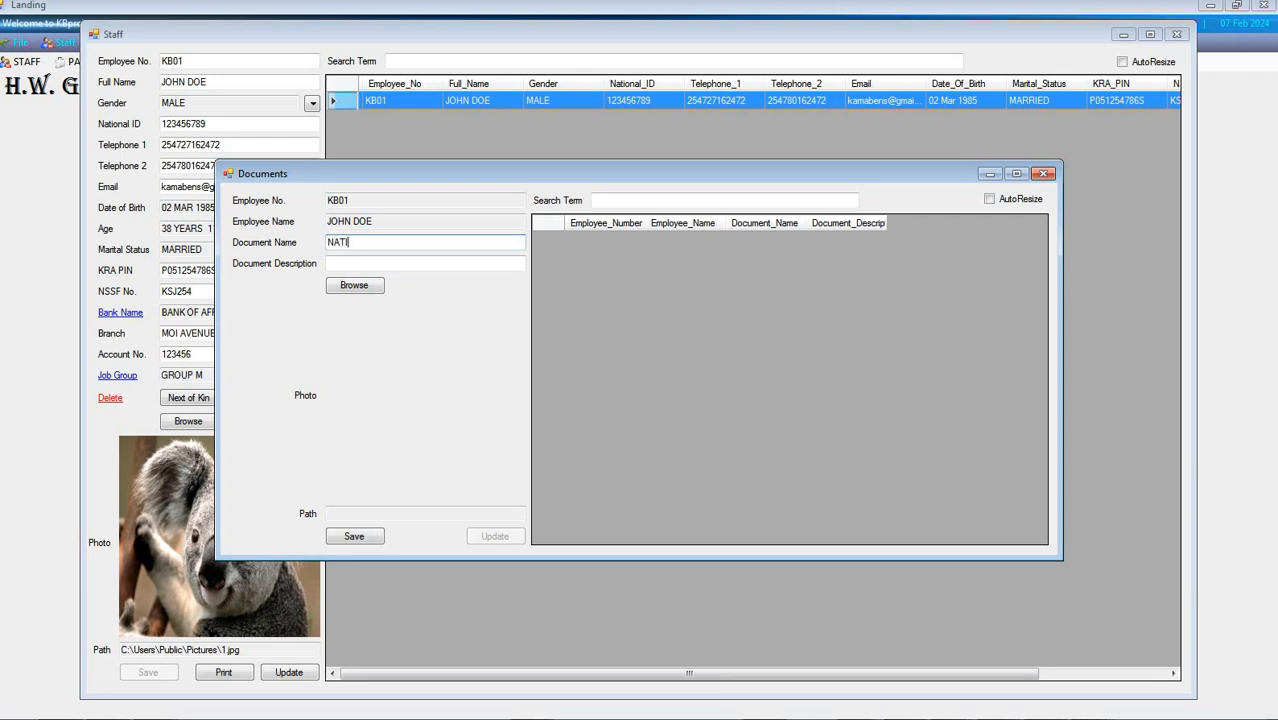
pyautogui.write('ONAL ID')
pyautogui.press('Tab')
pyautogui.write('254')
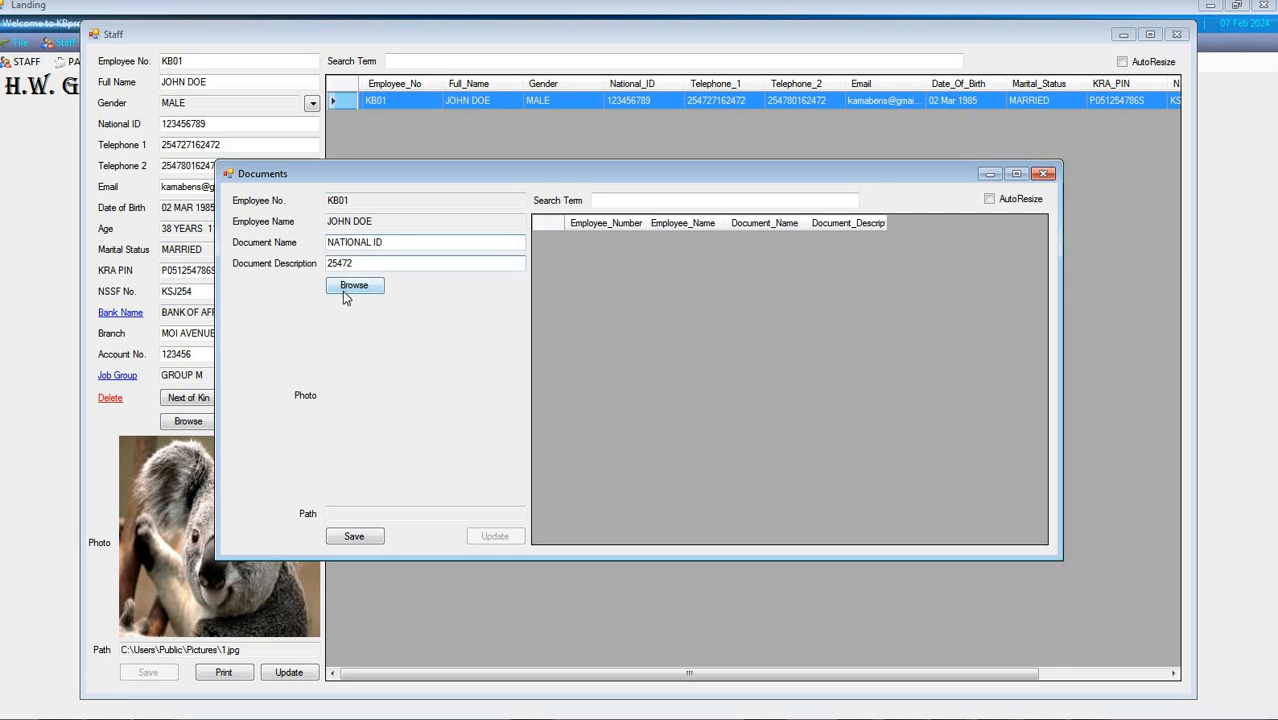
# Attach the Chrysanthemum sample picture as the scanned image and save the document
pyautogui.click(354, 286)
pyautogui.click(408, 345)
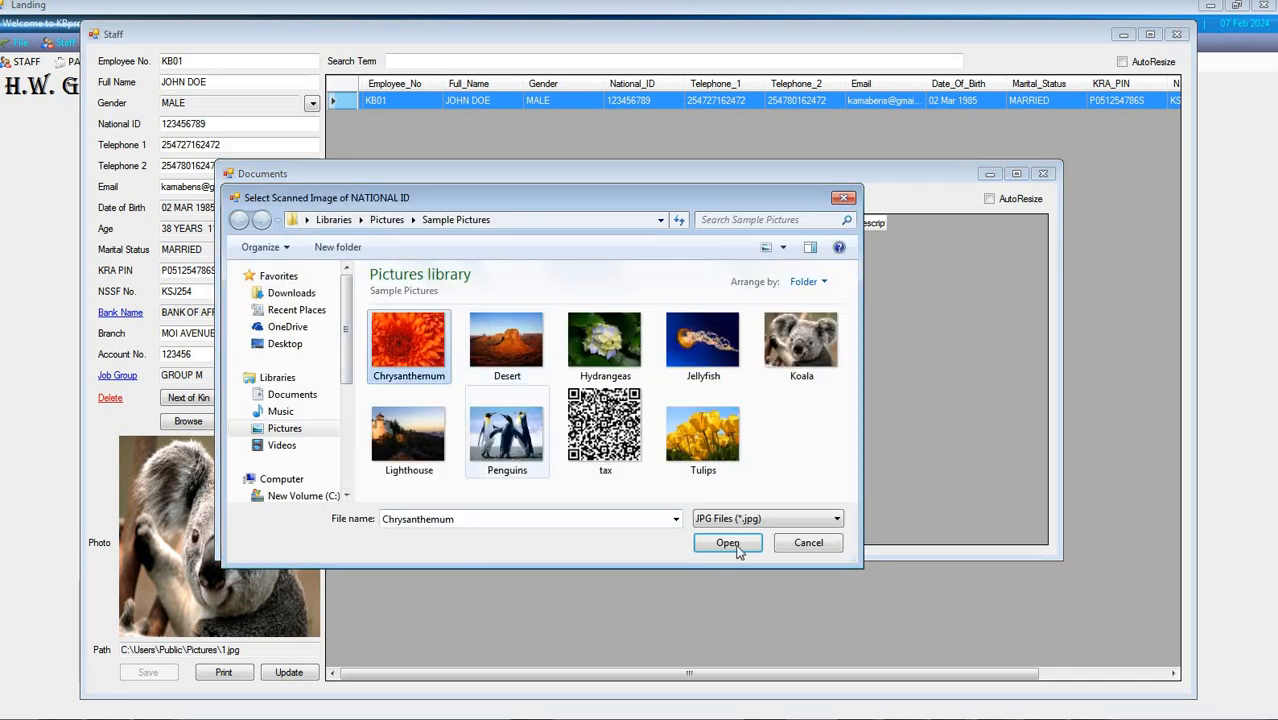
pyautogui.click(728, 543)
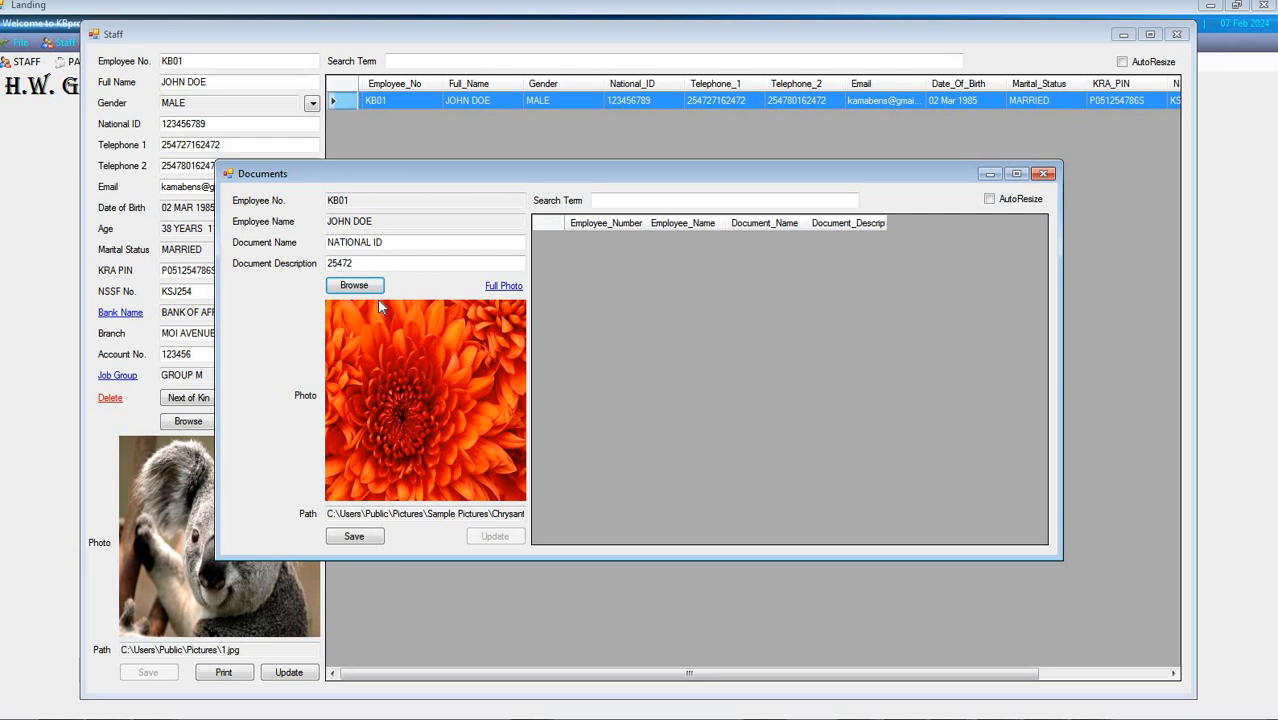
pyautogui.click(372, 540)
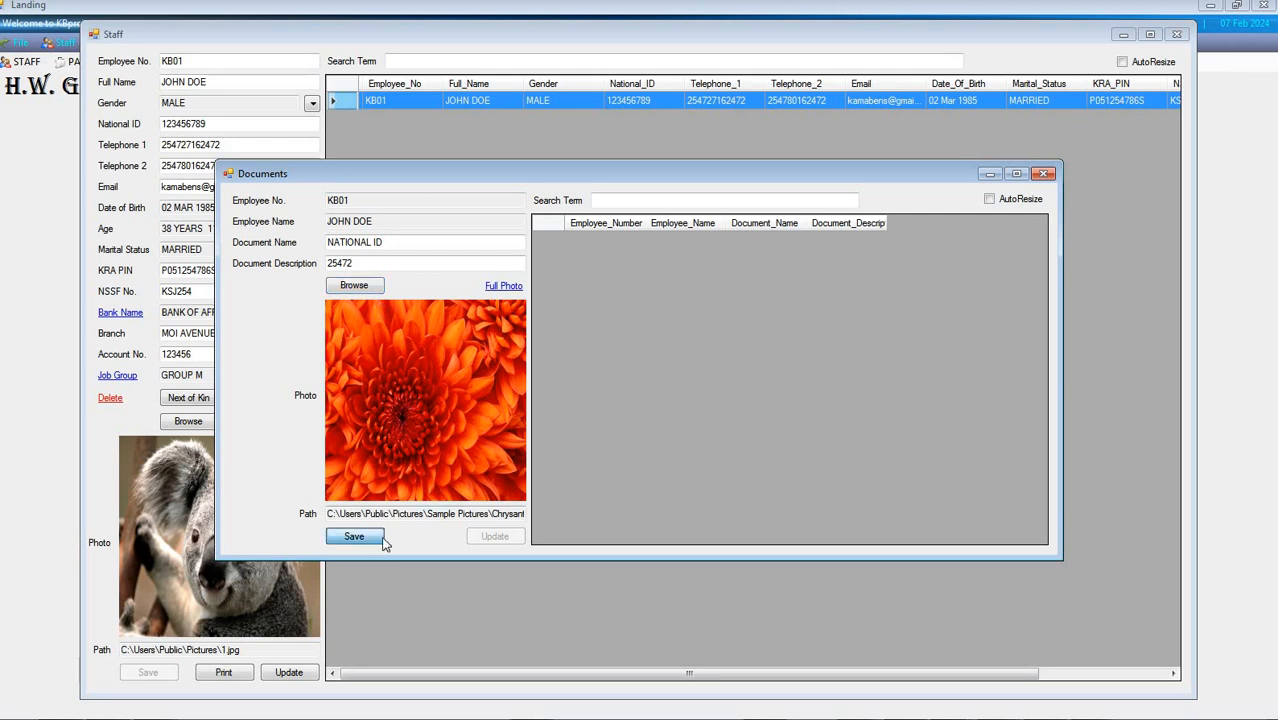
pyautogui.click(675, 430)
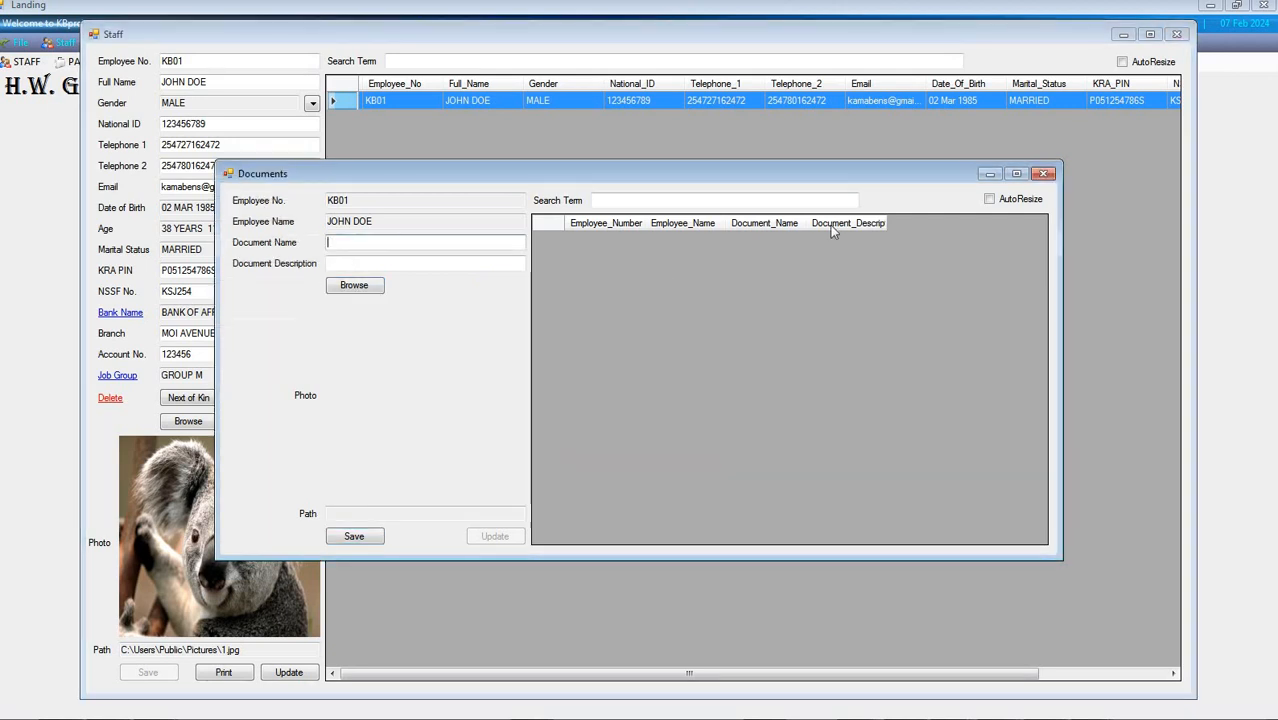
# Close the Documents form and update the new employee's staff record
pyautogui.click(1043, 174)
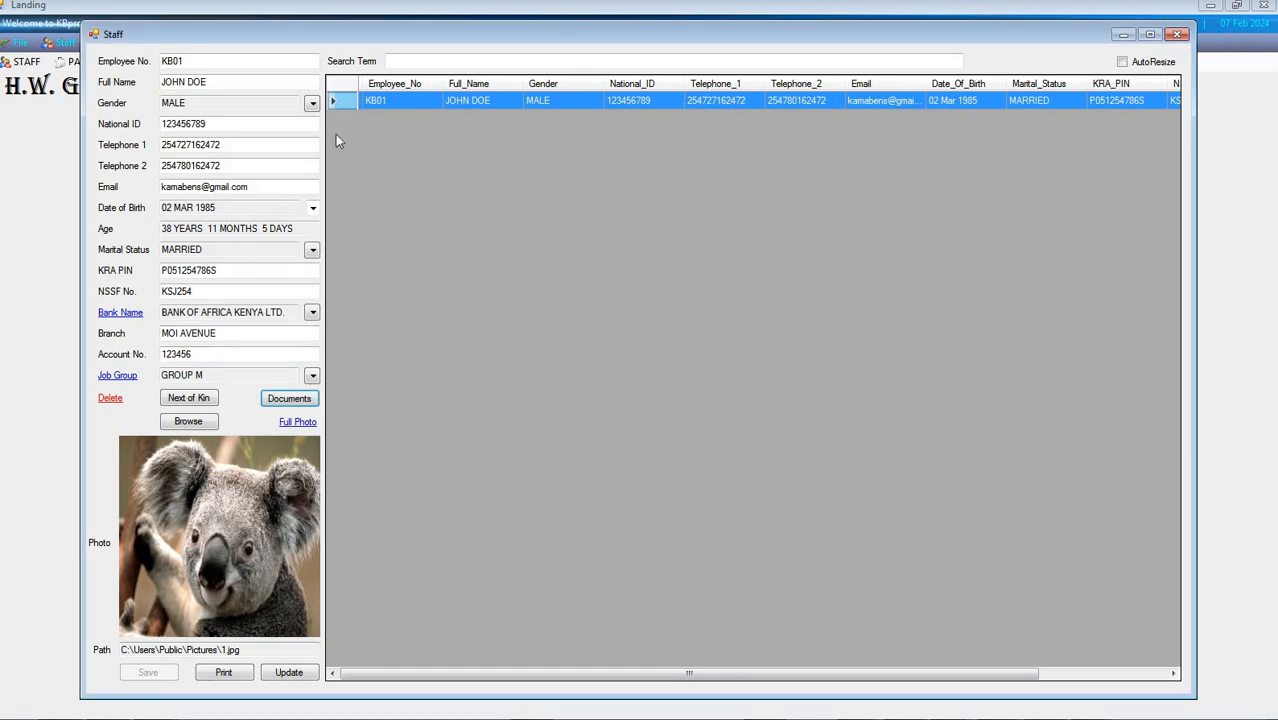
pyautogui.click(289, 672)
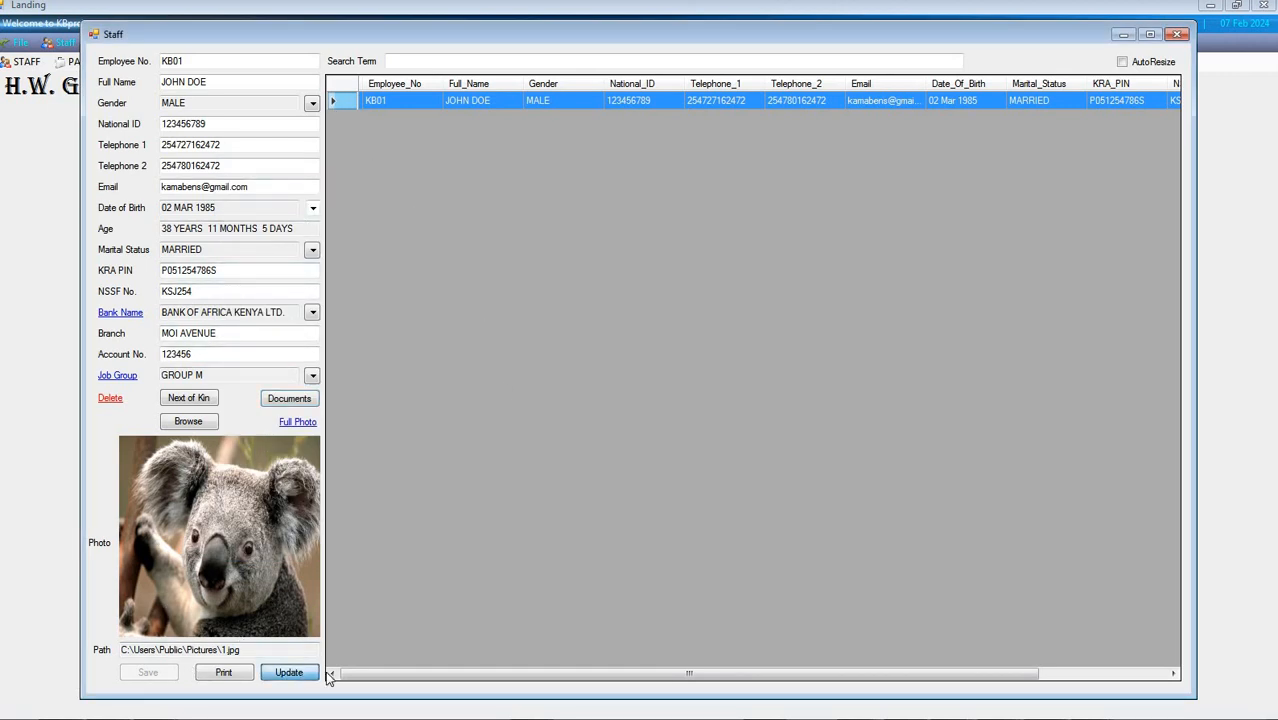
pyautogui.click(684, 425)
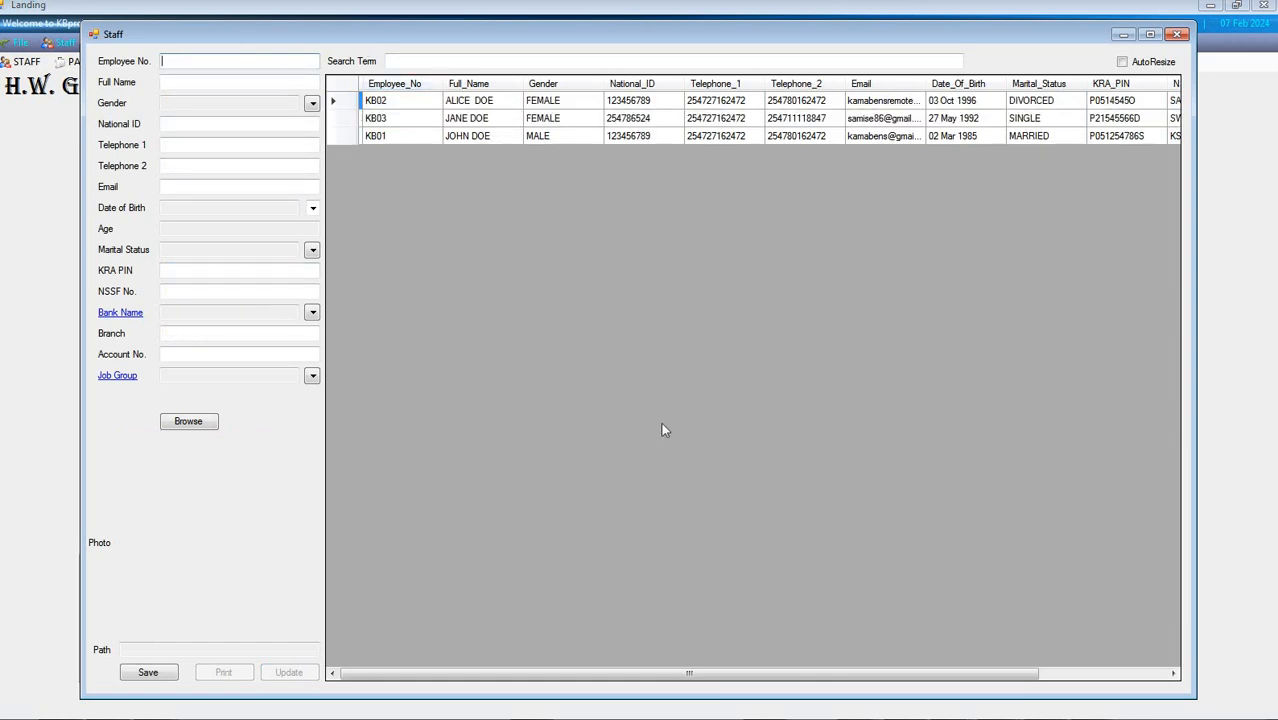
# Load each of the three staff records in turn to examine their details, age and photo, and close the Staff form
pyautogui.click(347, 140)
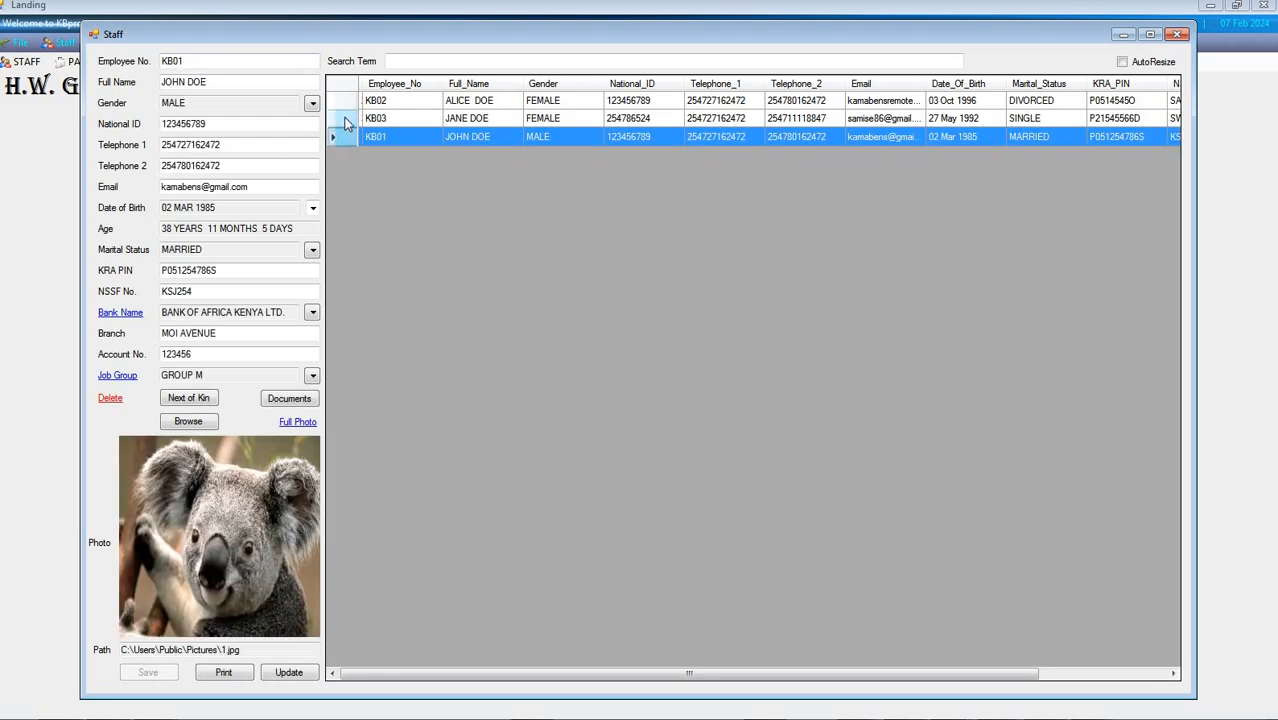
pyautogui.click(343, 118)
pyautogui.click(343, 101)
pyautogui.click(344, 137)
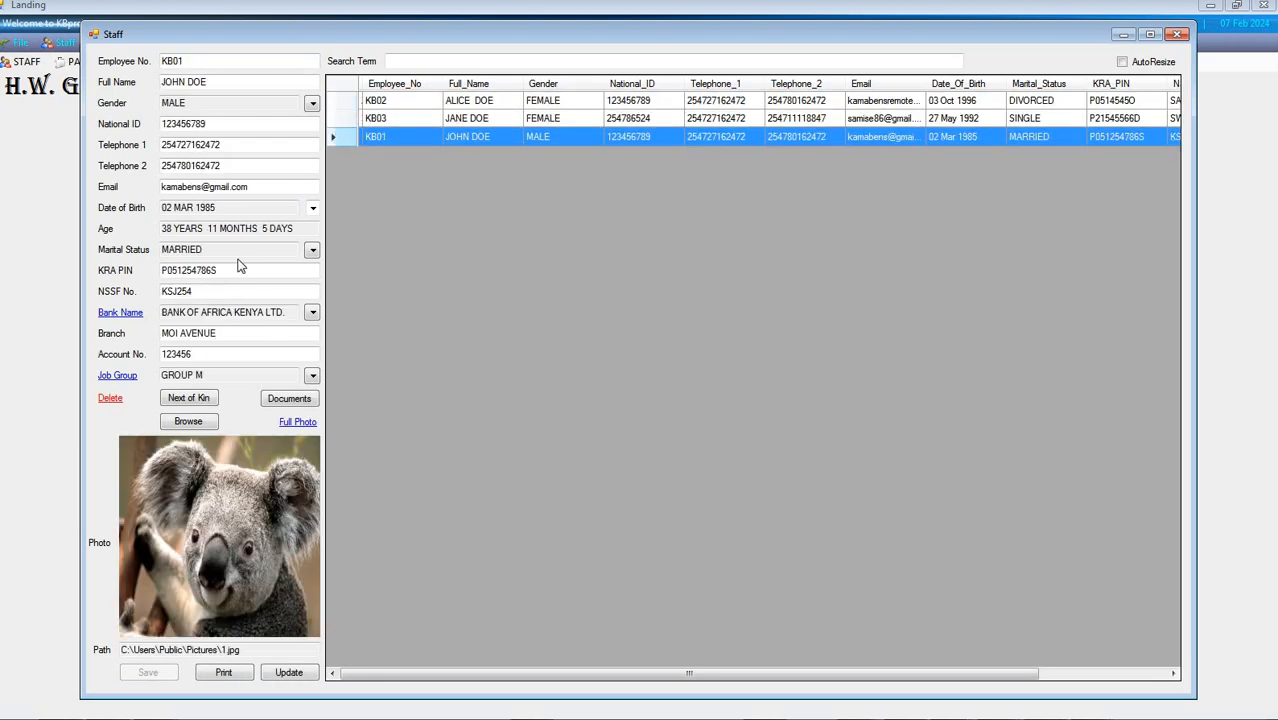
pyautogui.moveTo(300, 228); pyautogui.dragTo(160, 230)
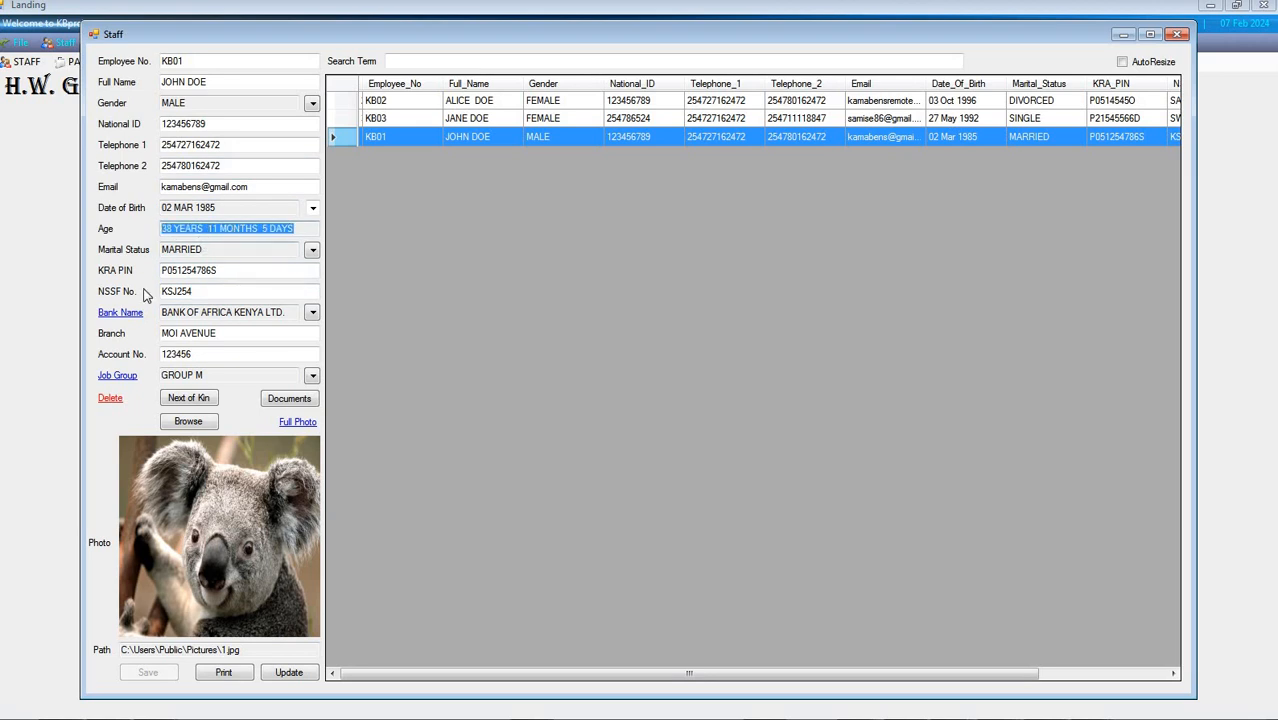
pyautogui.click(345, 131)
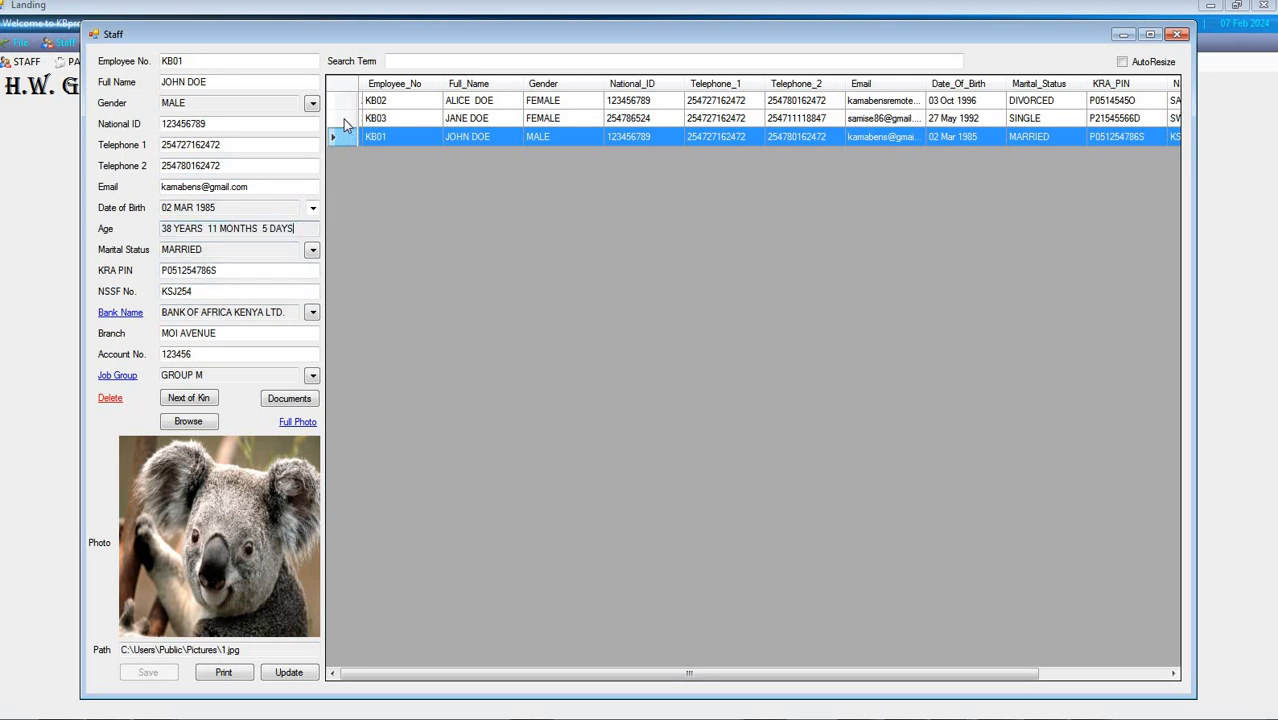
pyautogui.press('Up')
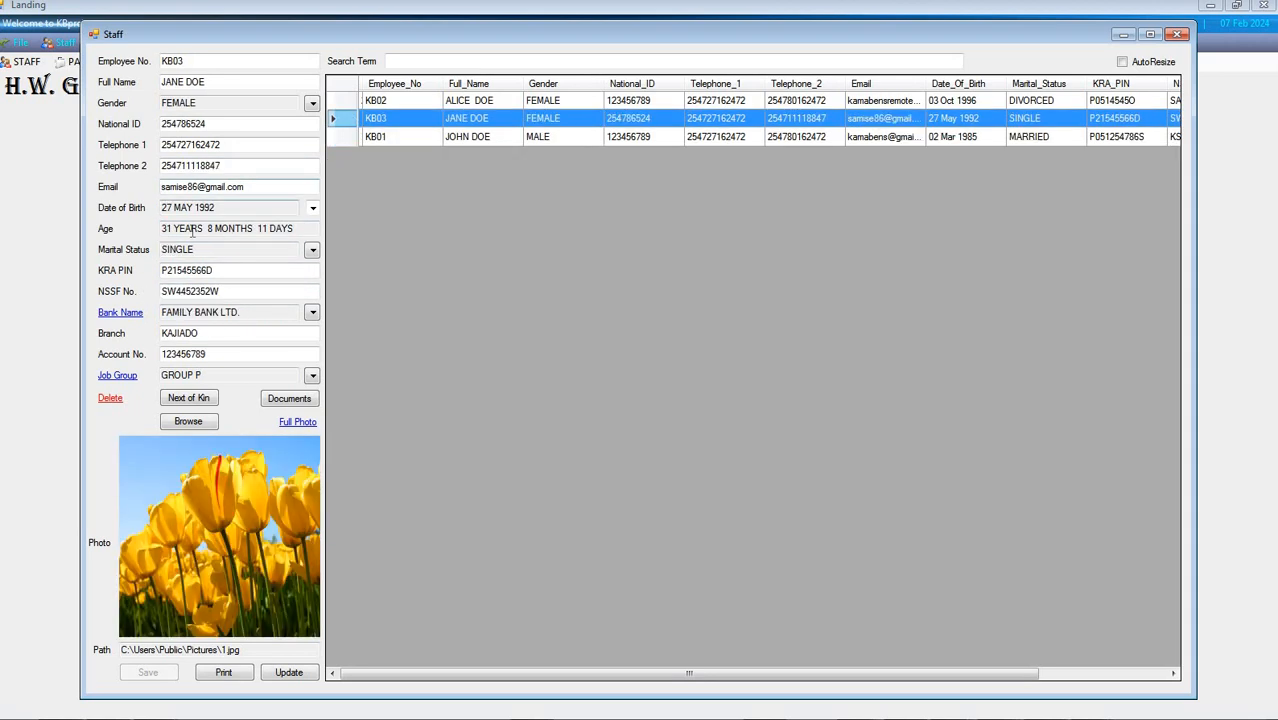
pyautogui.click(338, 104)
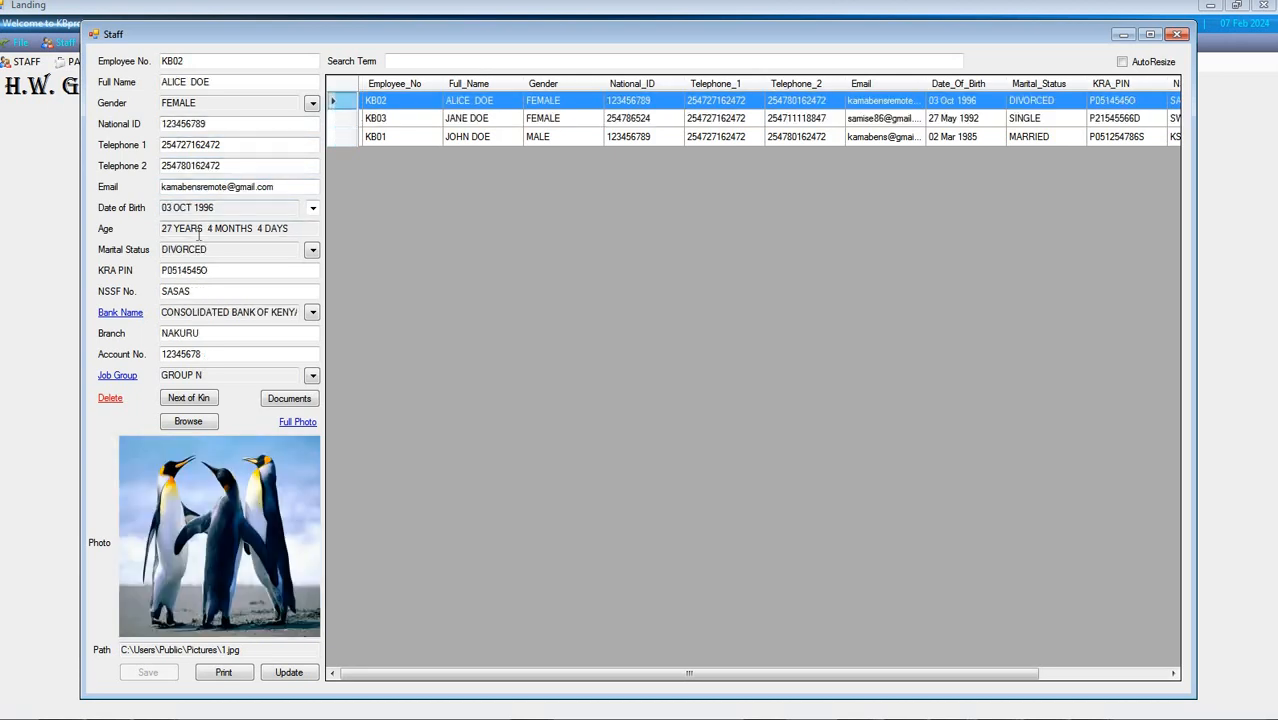
pyautogui.click(1178, 36)
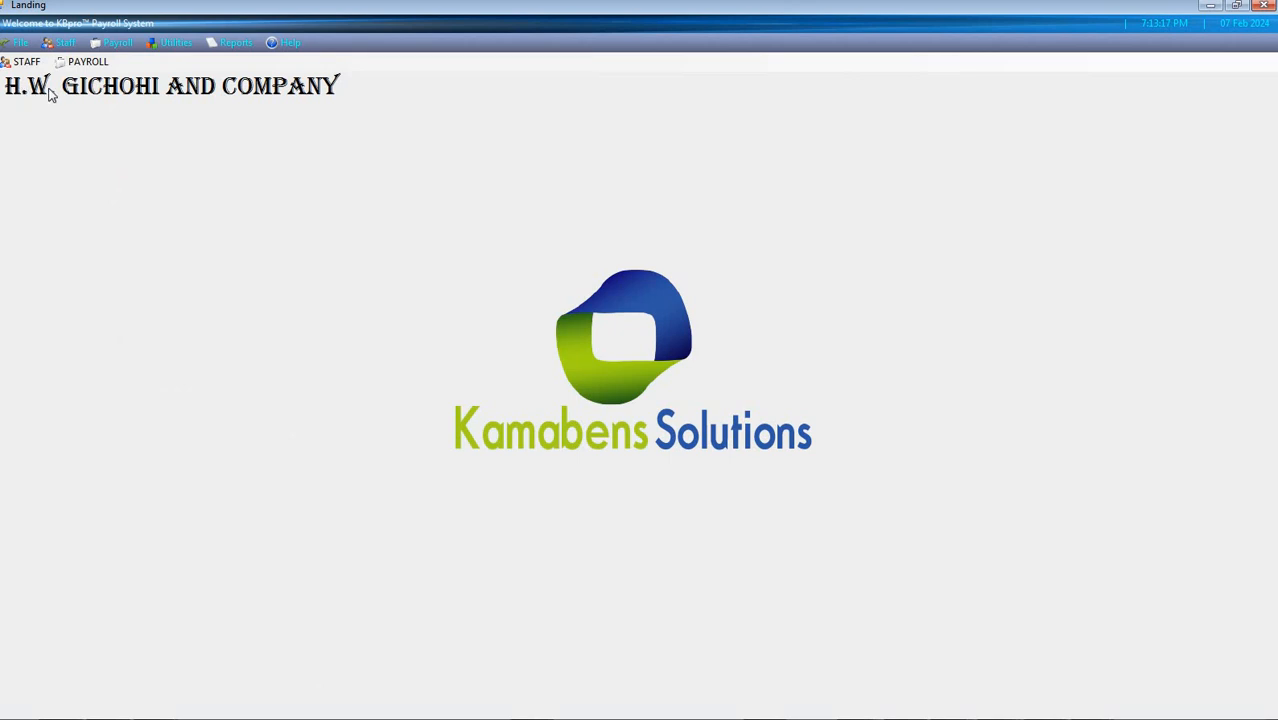
# Open payroll editing per staff, load the newly registered male employee and set the gross salary to 100000
pyautogui.click(112, 43)
pyautogui.click(138, 60)
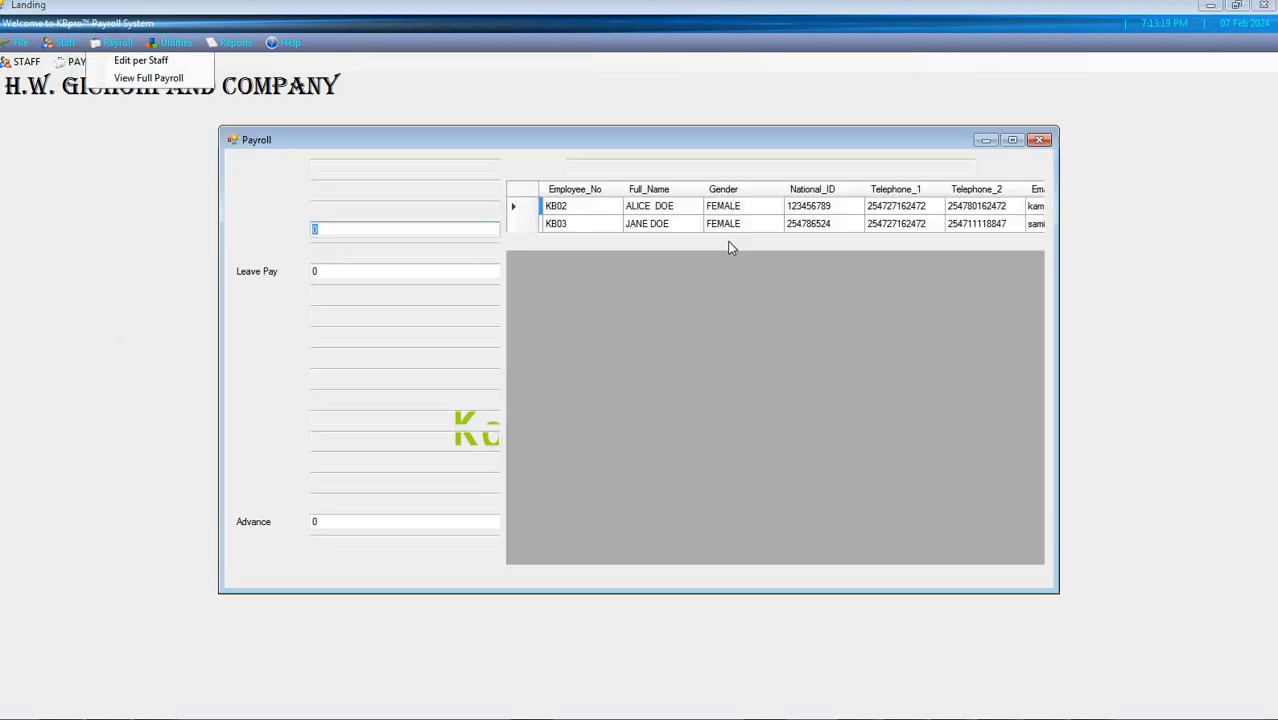
pyautogui.click(526, 244)
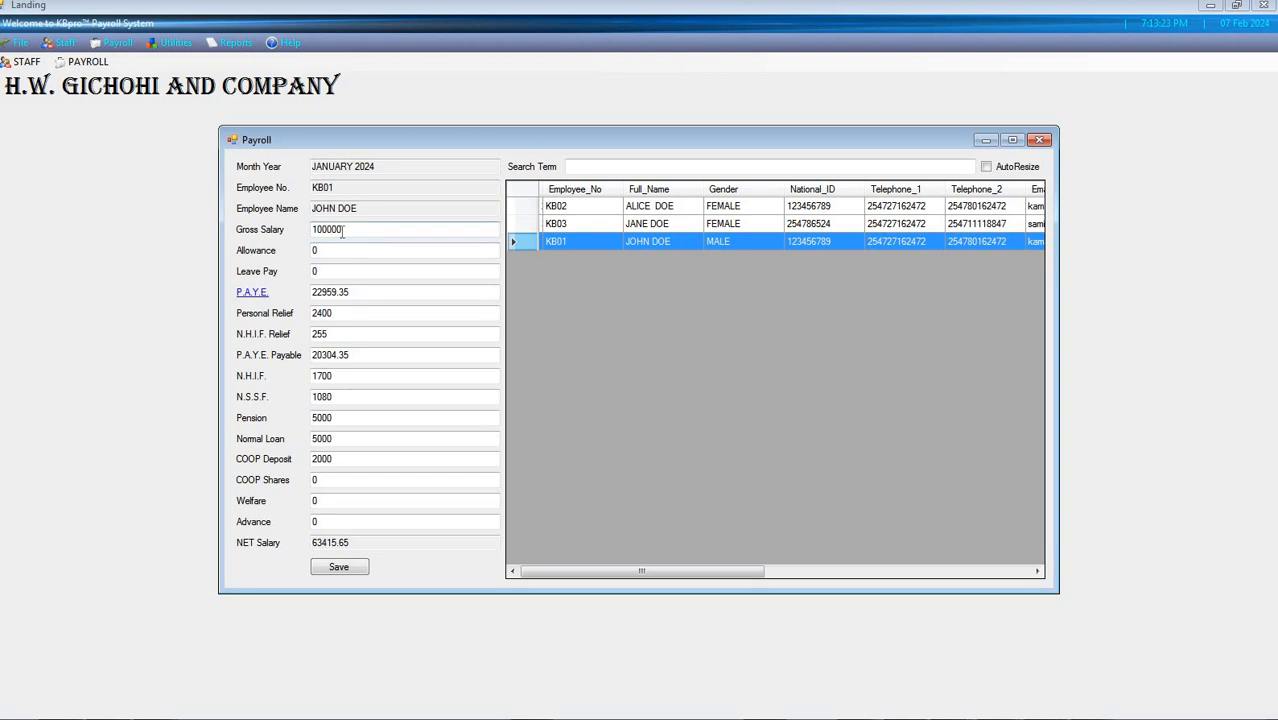
pyautogui.hotkey('ctrl', 'a')
pyautogui.write('10000')
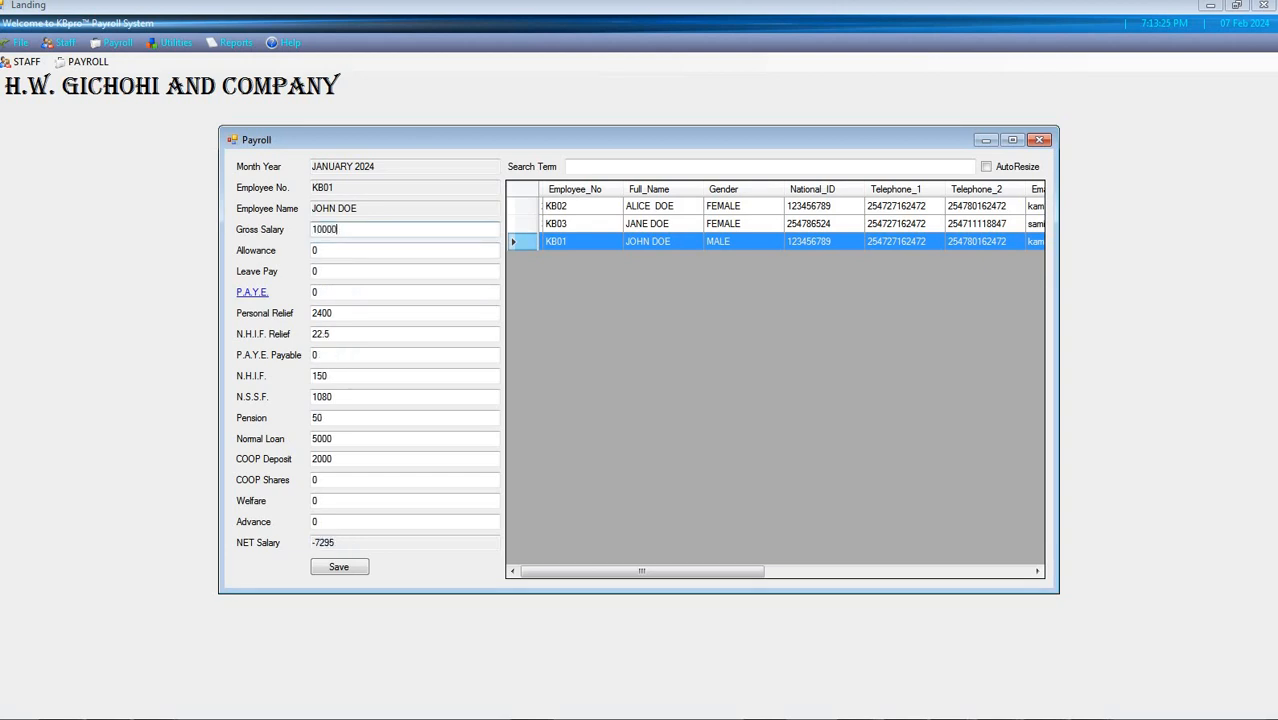
pyautogui.write('0')
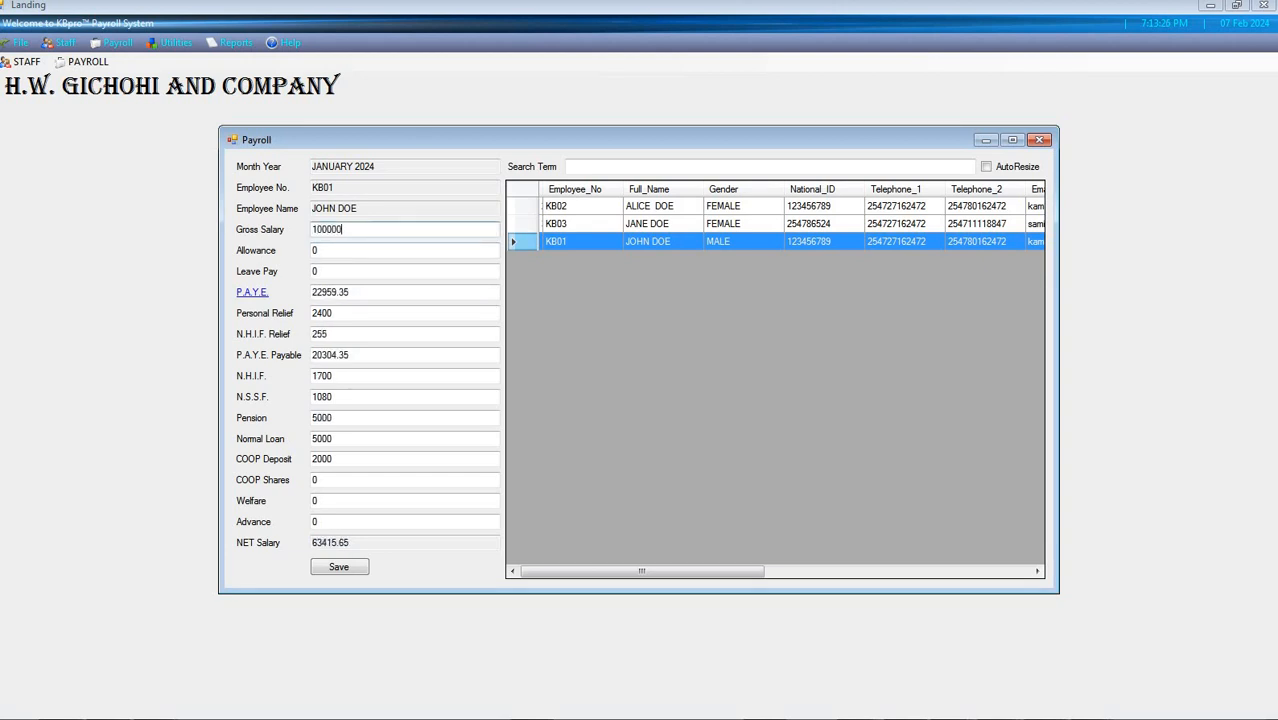
# Try a gross salary of 200 for the same employee and return it to 100000
pyautogui.hotkey('ctrl', 'a')
pyautogui.click(359, 229)
pyautogui.hotkey('ctrl', 'a')
pyautogui.write('200')
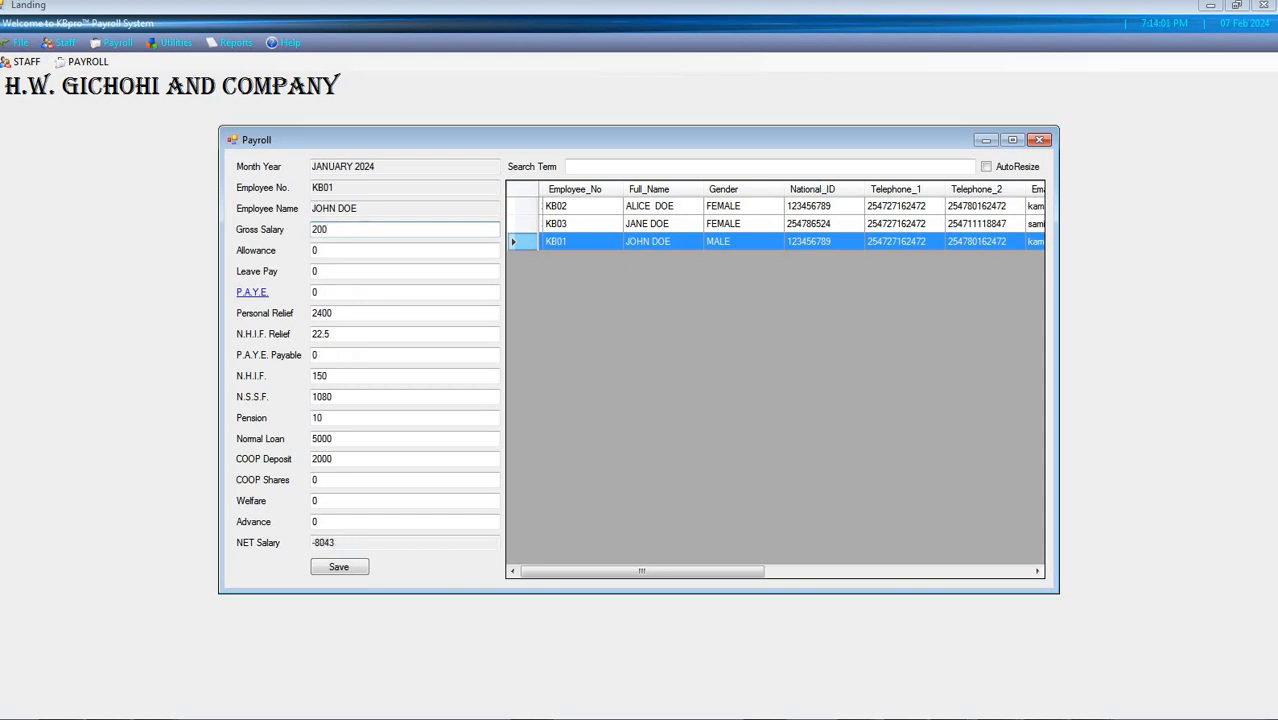
pyautogui.press('BackSpace')
pyautogui.press('BackSpace')
pyautogui.press('BackSpace')
pyautogui.write('10000')
# Review the employee's P.A.Y.E. and N.H.I.F. figures, set Normal Loan and COOP Deposit to 0, and save the payroll entry
pyautogui.moveTo(246, 292); pyautogui.dragTo(166, 300)
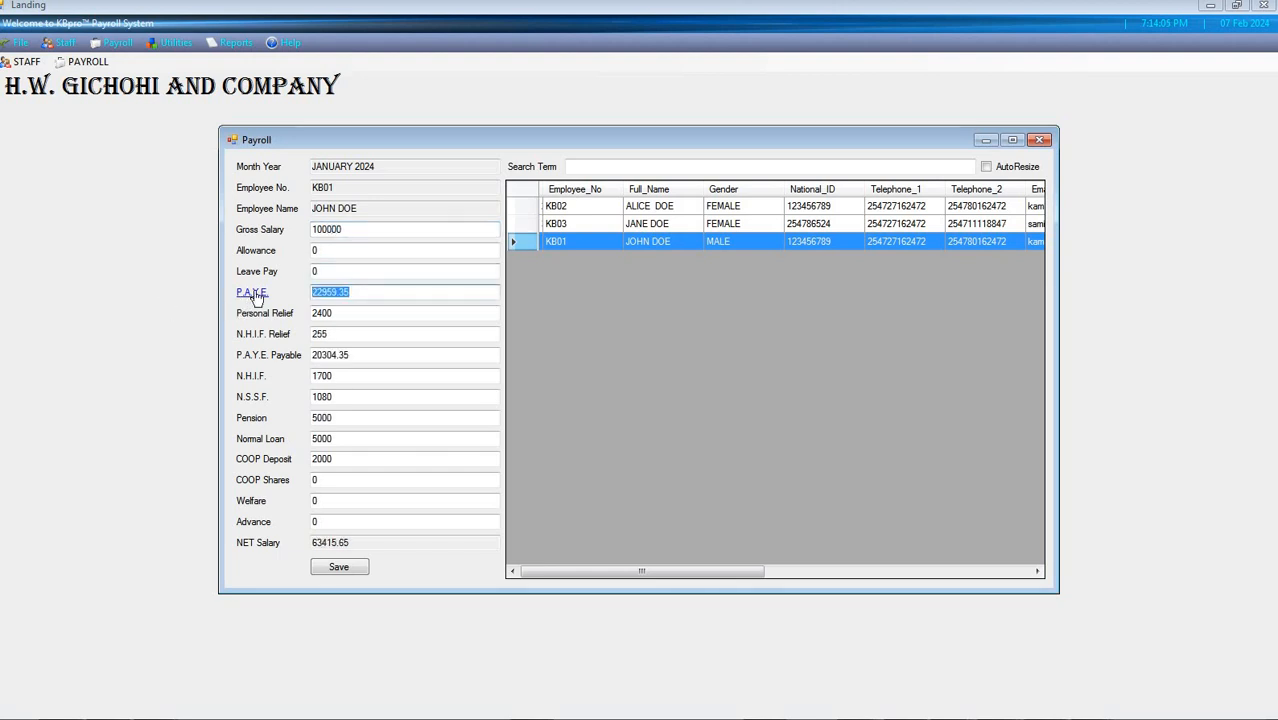
pyautogui.click(364, 316)
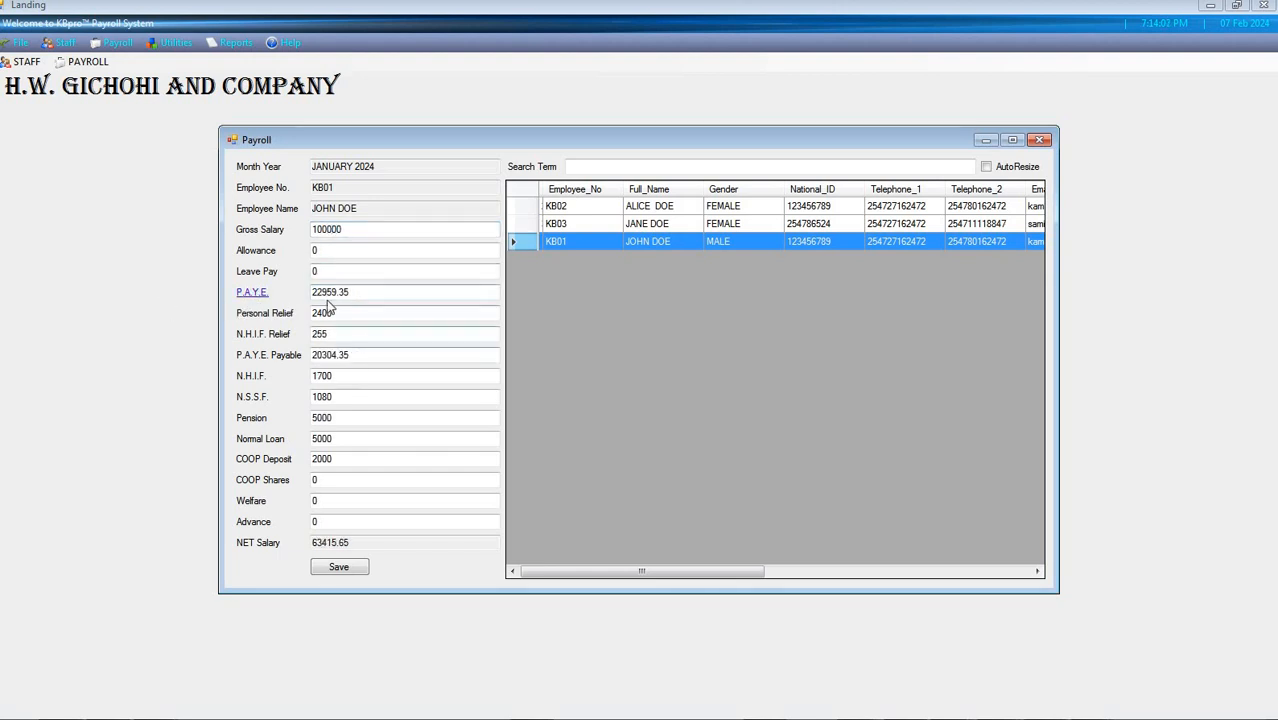
pyautogui.moveTo(365, 356); pyautogui.dragTo(263, 373)
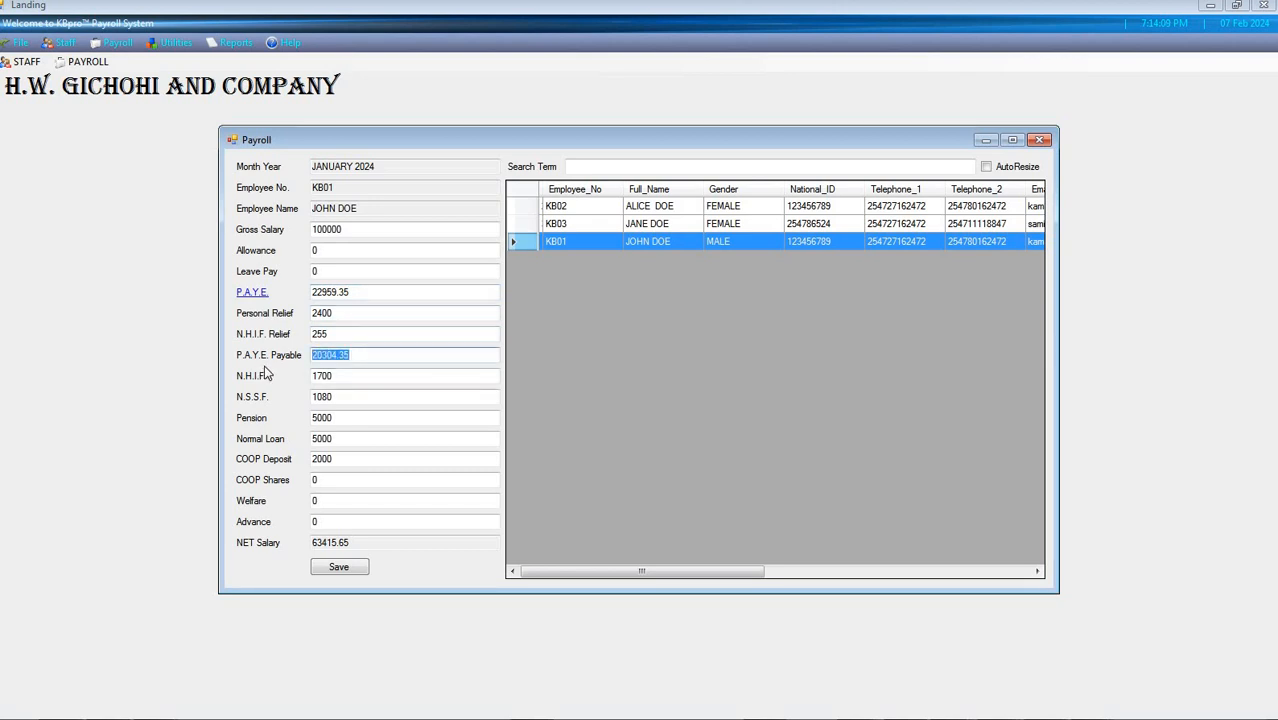
pyautogui.click(353, 378)
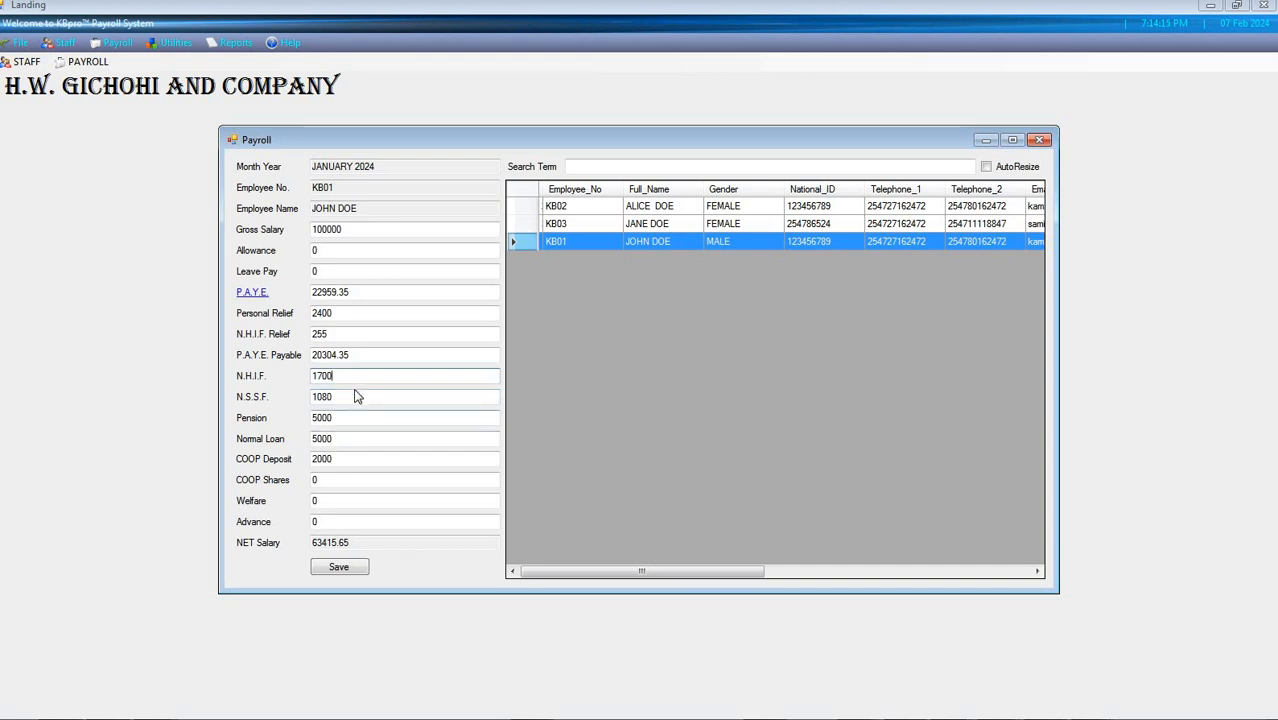
pyautogui.click(343, 420)
pyautogui.press('Tab')
pyautogui.write('0')
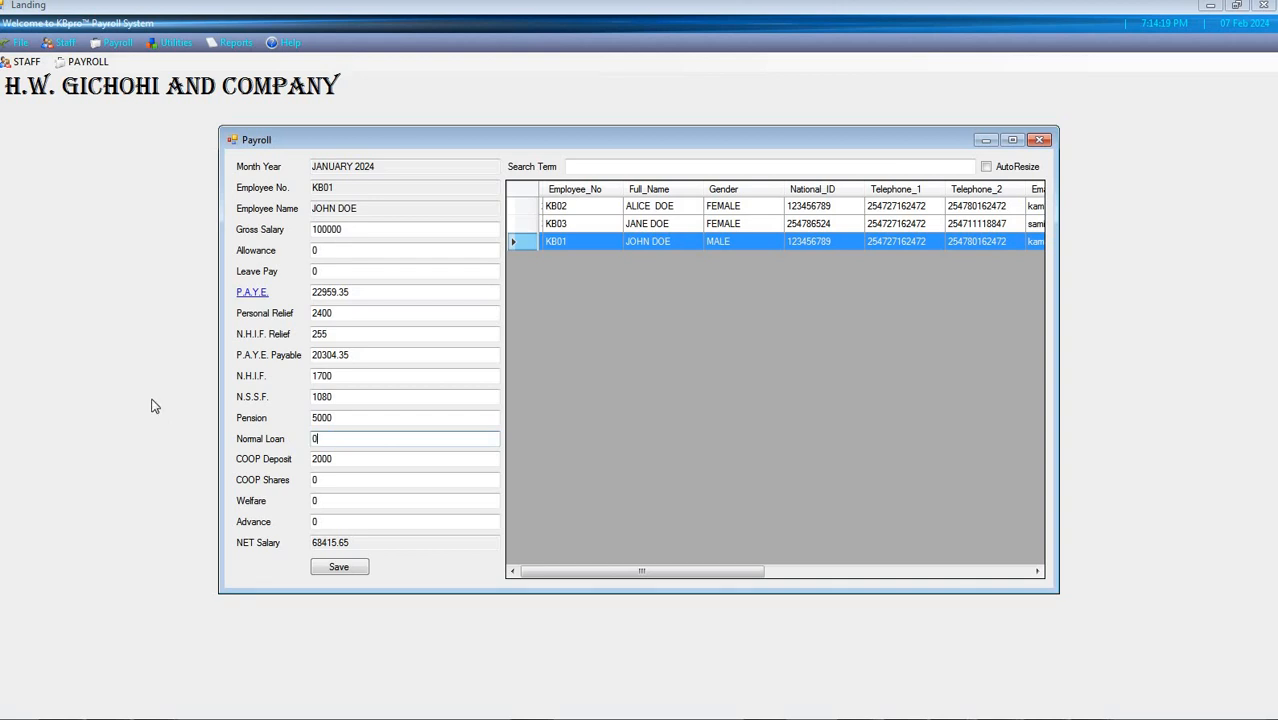
pyautogui.press('Tab')
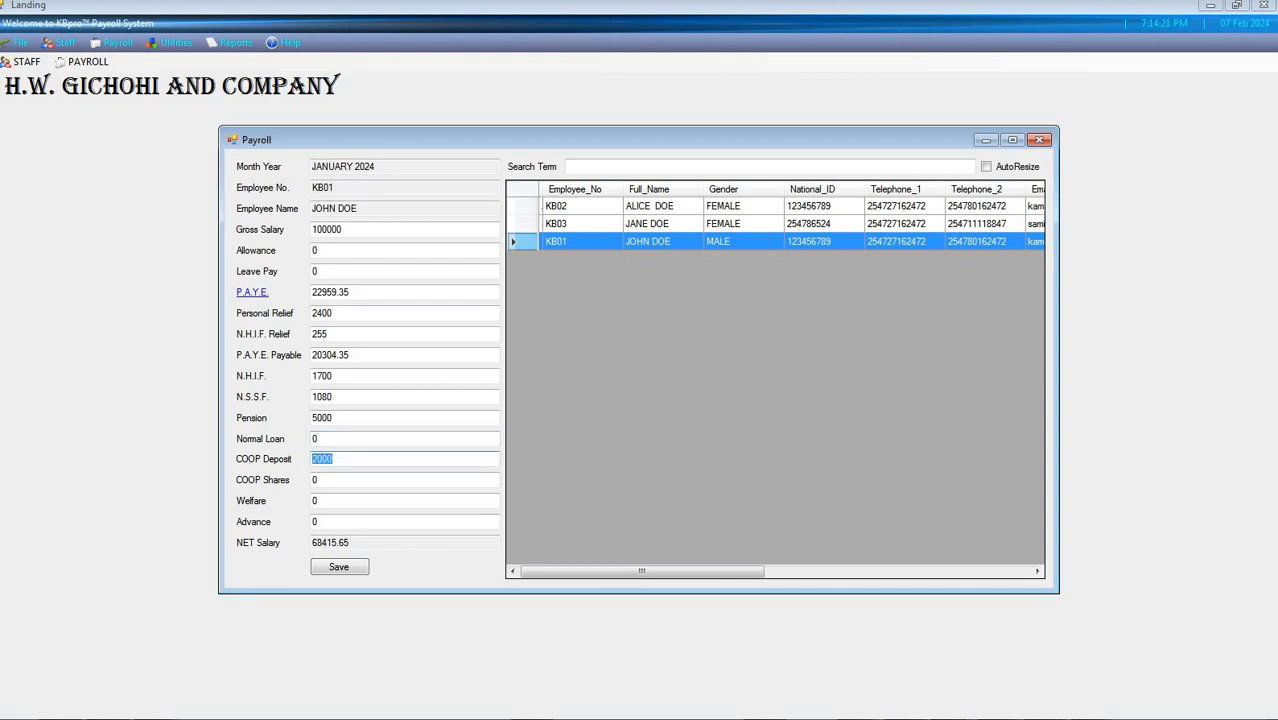
pyautogui.write('0')
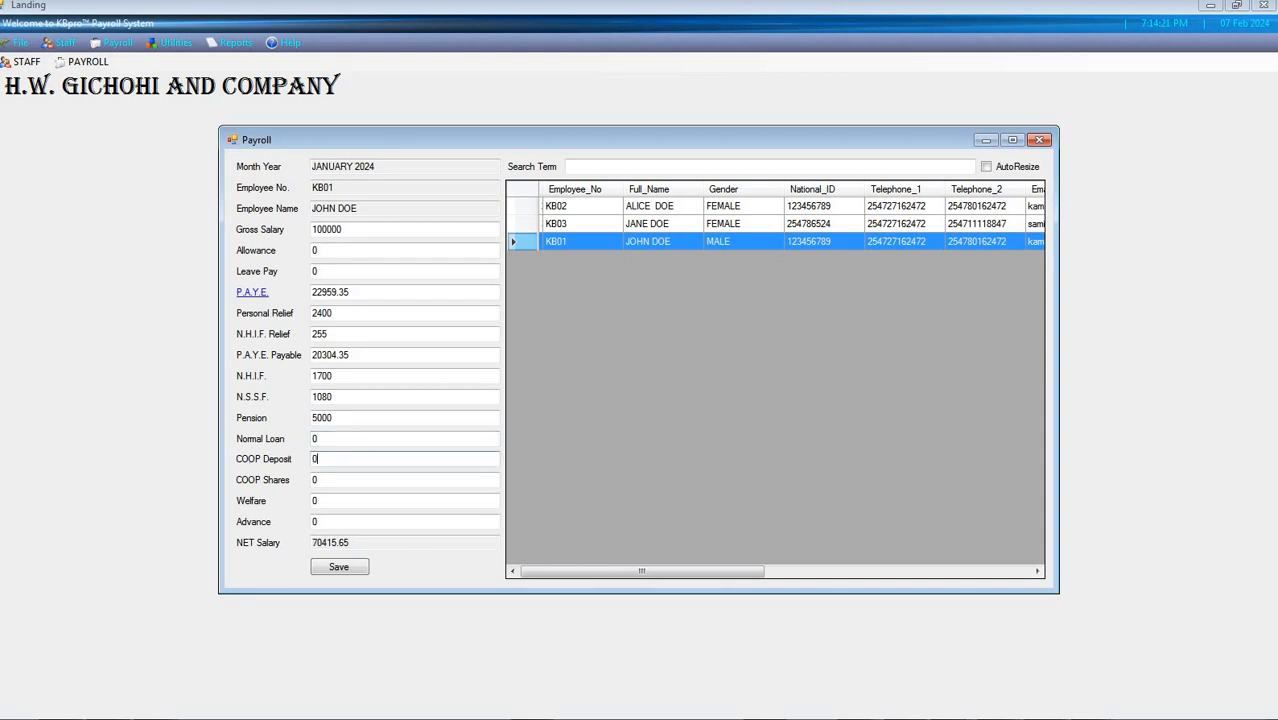
pyautogui.click(338, 521)
pyautogui.click(338, 568)
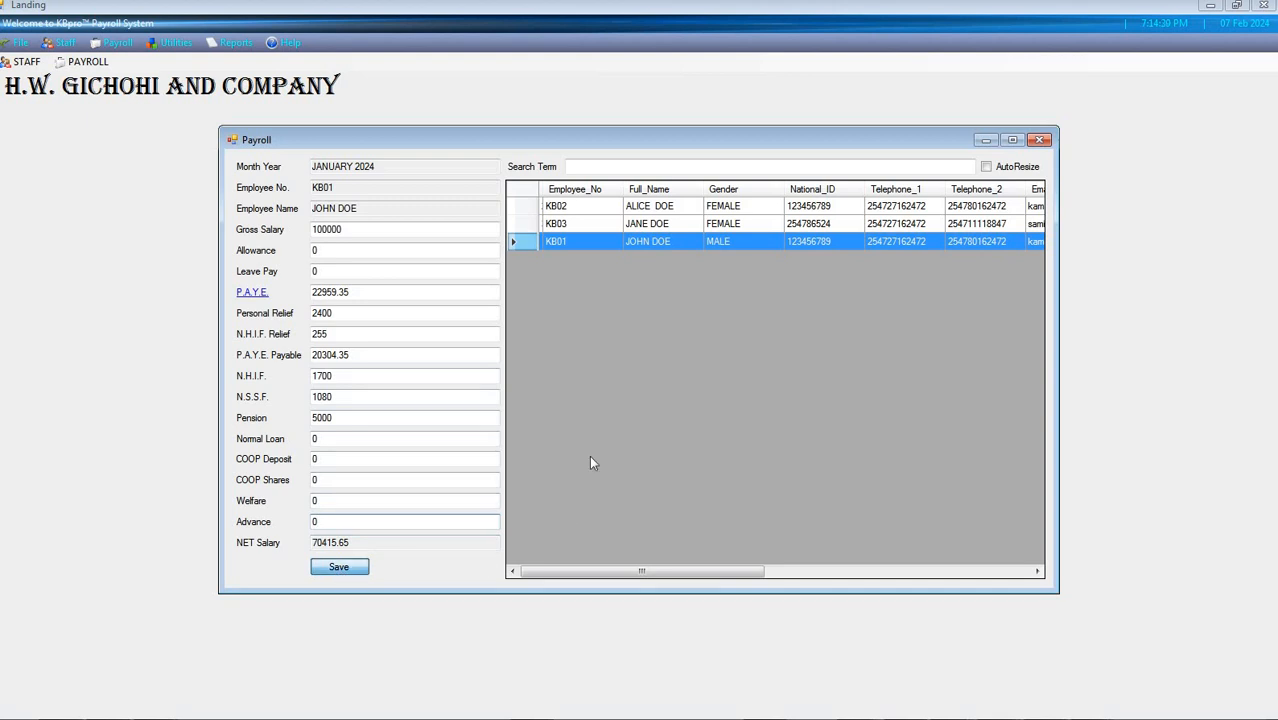
# Load the second listed employee's payroll and set the gross salary to 60000 and the allowance to 30000
pyautogui.click(525, 224)
pyautogui.moveTo(349, 233); pyautogui.dragTo(55, 195)
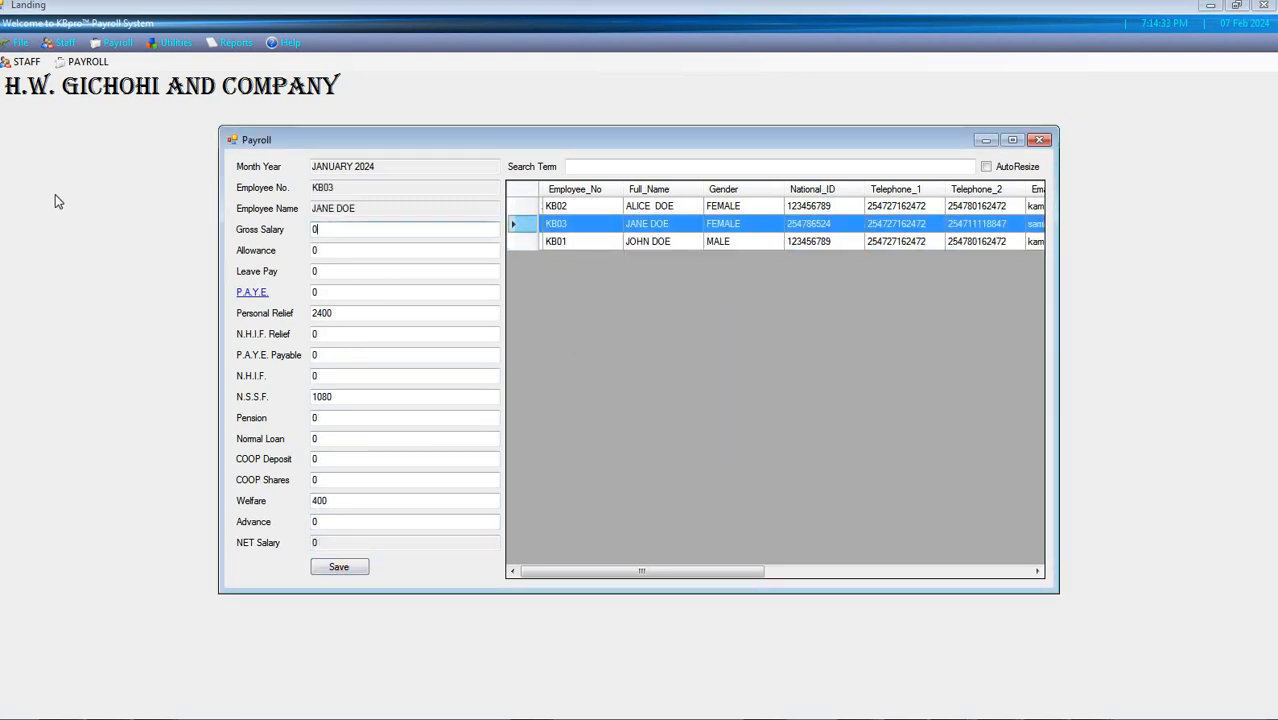
pyautogui.write('60000')
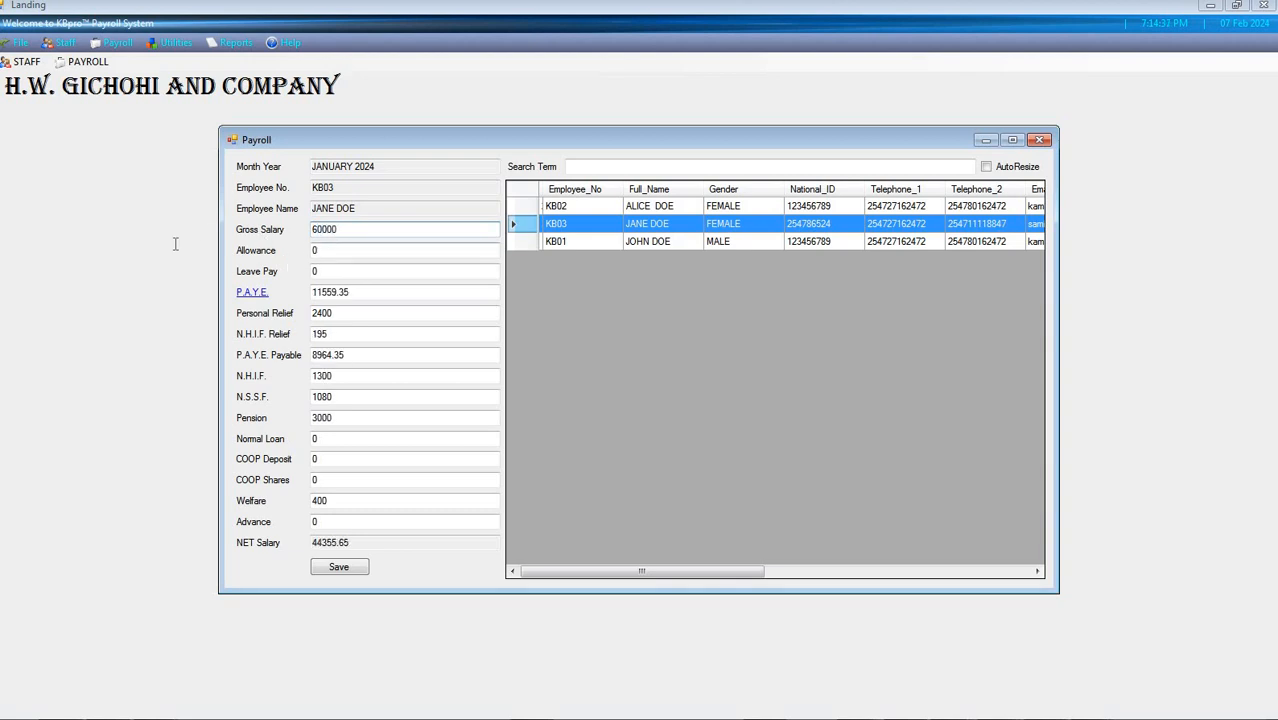
pyautogui.press('Tab')
pyautogui.write('30000')
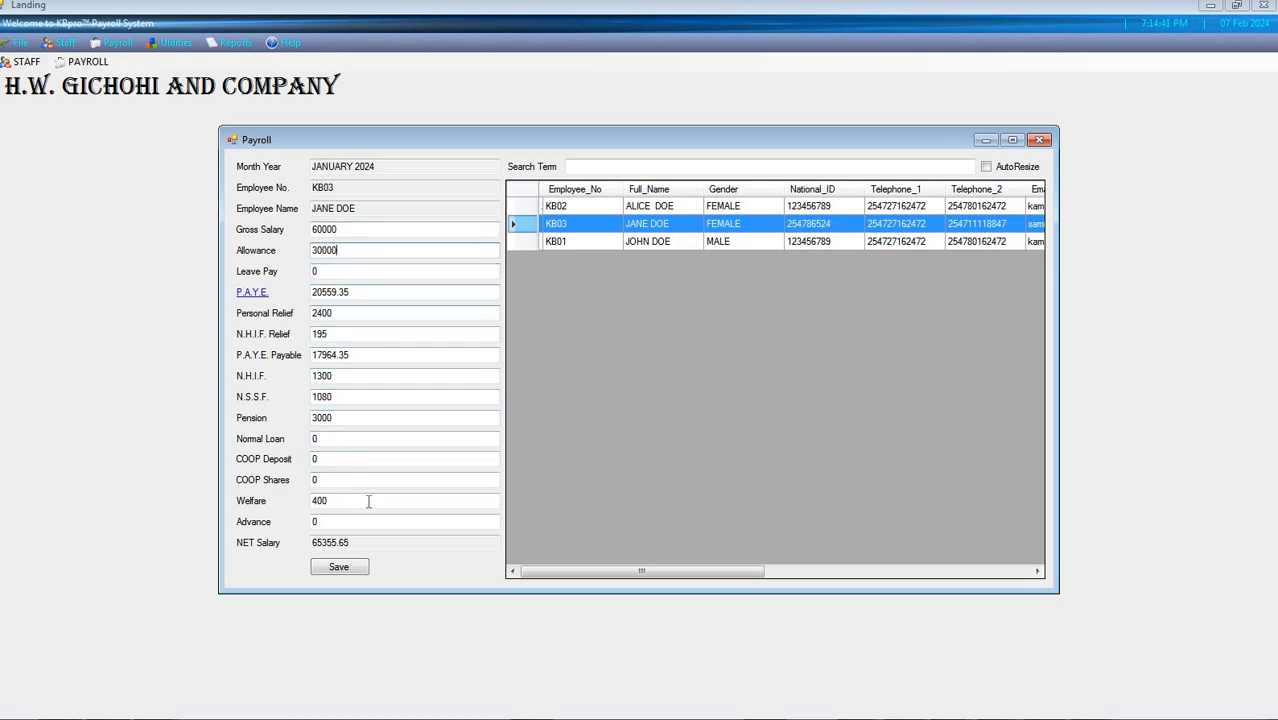
# Set the second employee's advance to 15000 and save the payroll entry
pyautogui.moveTo(358, 545); pyautogui.dragTo(229, 541)
pyautogui.hotkey('shift', 'Tab')
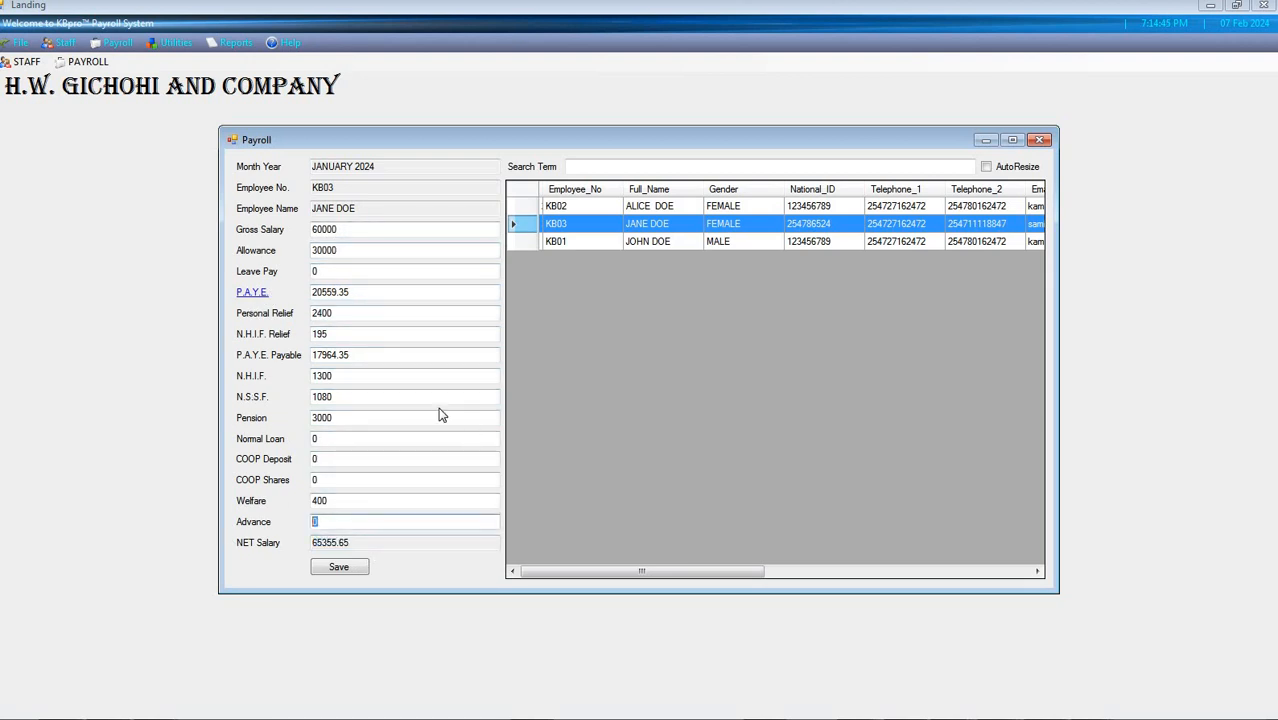
pyautogui.write('15000')
pyautogui.click(349, 571)
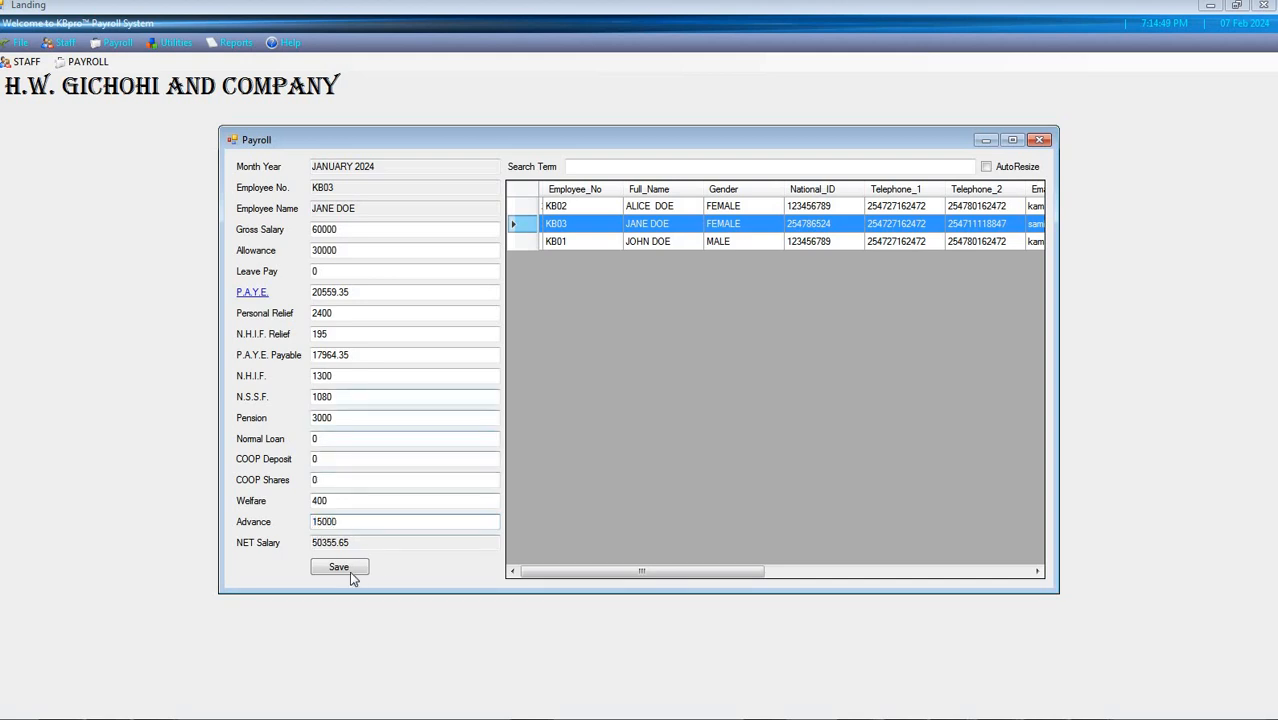
pyautogui.press('Return')
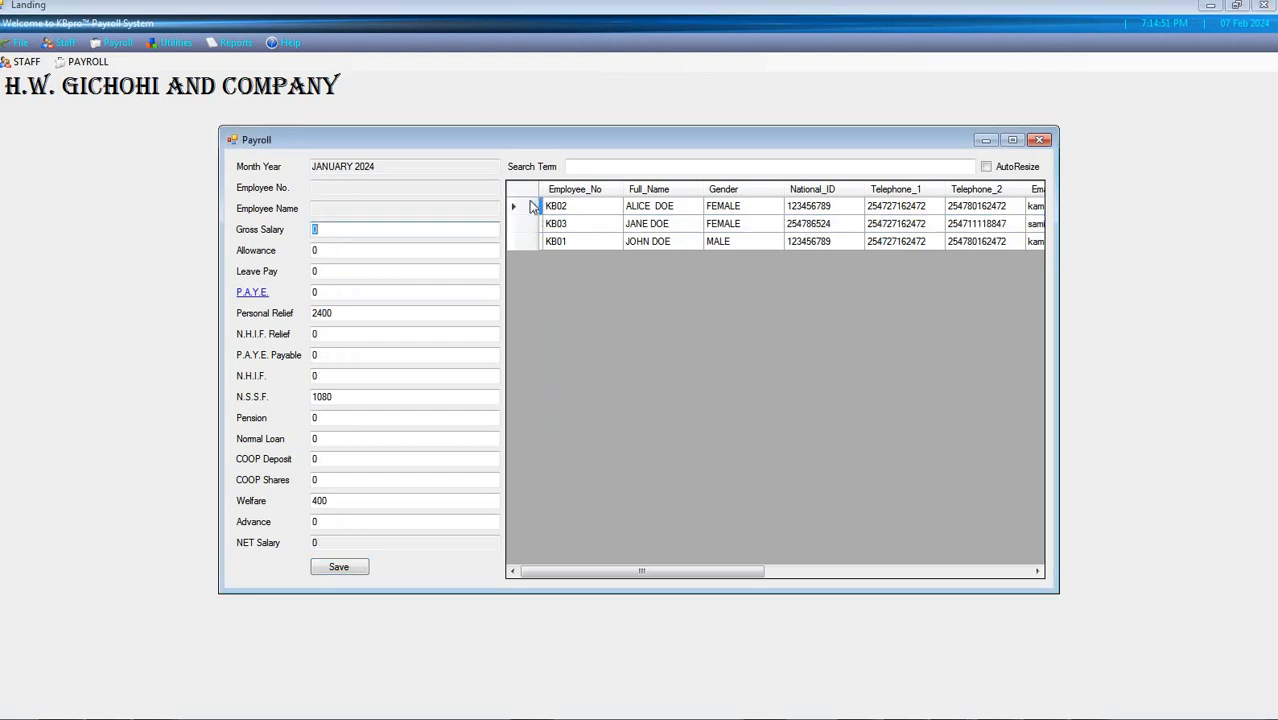
# Load the first listed employee's payroll, set gross salary to 50000, leave pay to 15000 and welfare to 4000, and save the entry
pyautogui.click(515, 208)
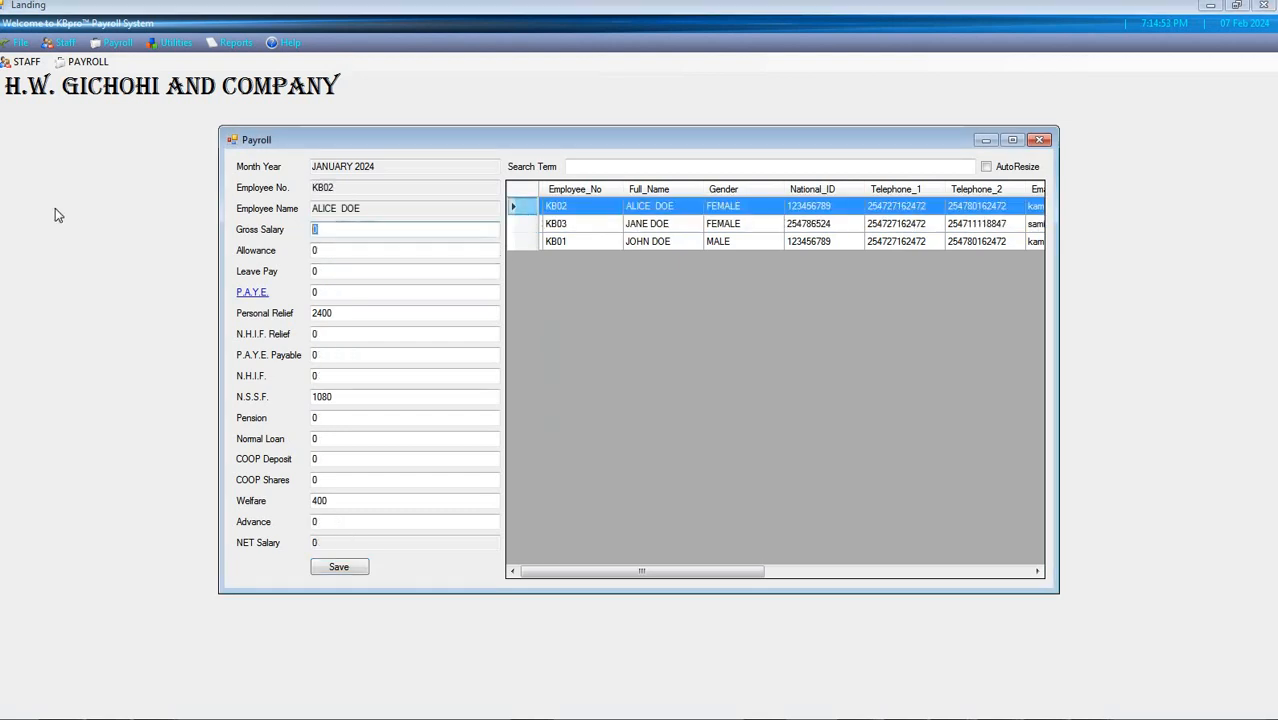
pyautogui.write('500000')
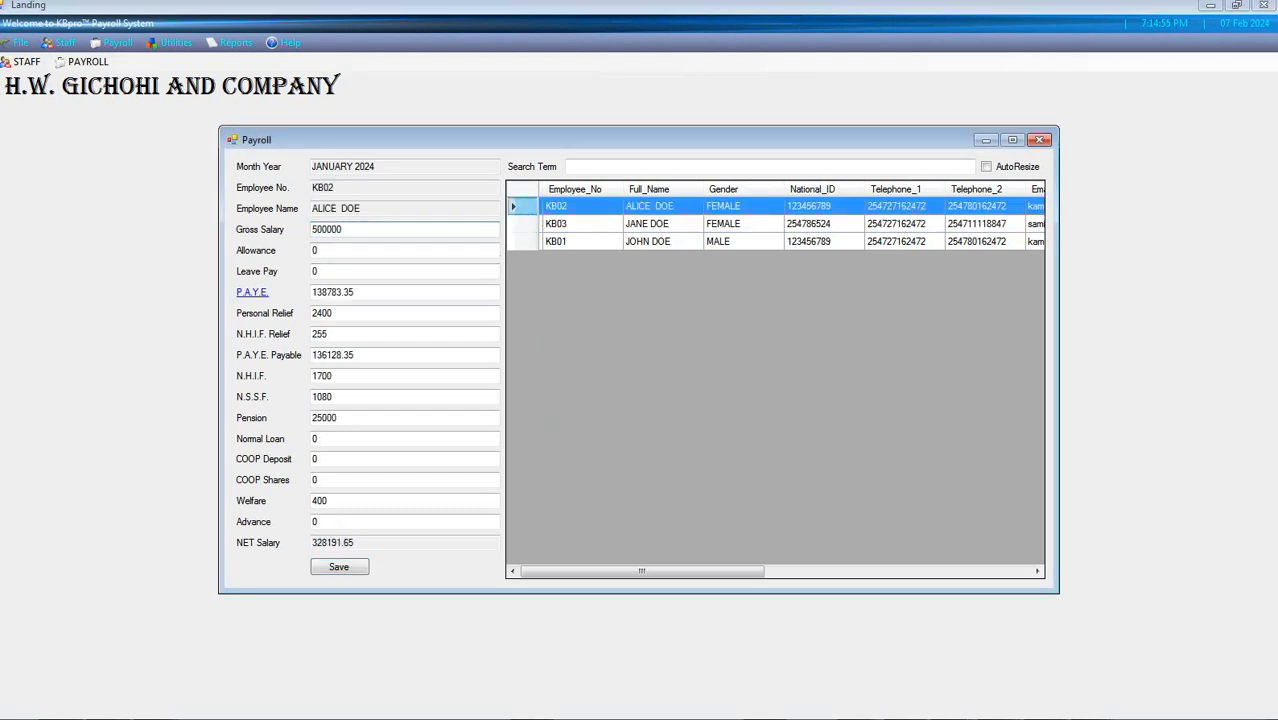
pyautogui.press('BackSpace')
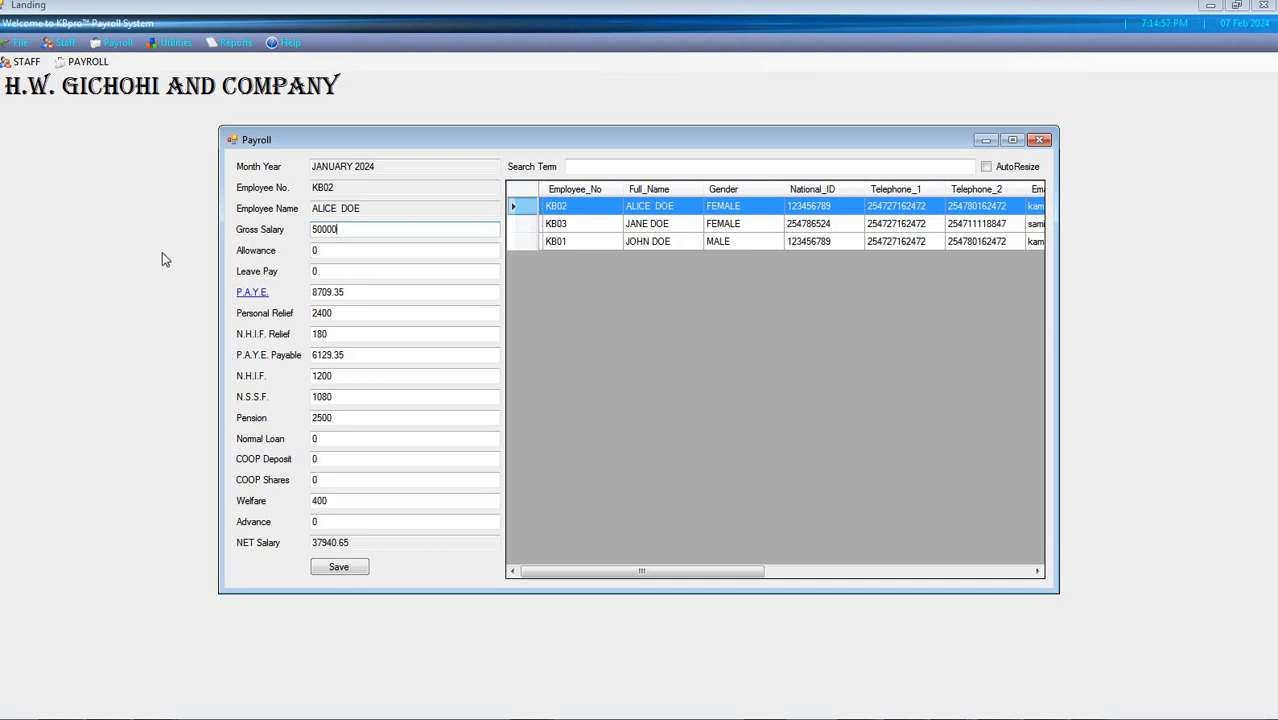
pyautogui.press('Tab')
pyautogui.write('15000')
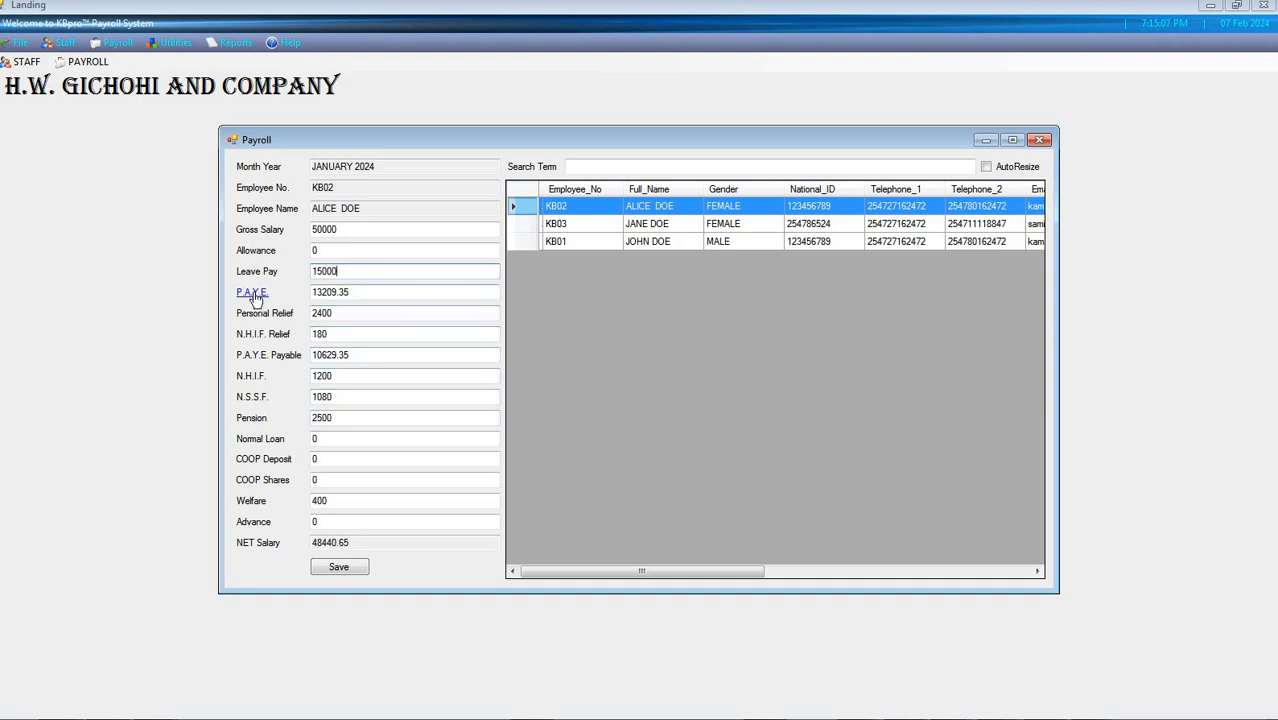
pyautogui.click(359, 500)
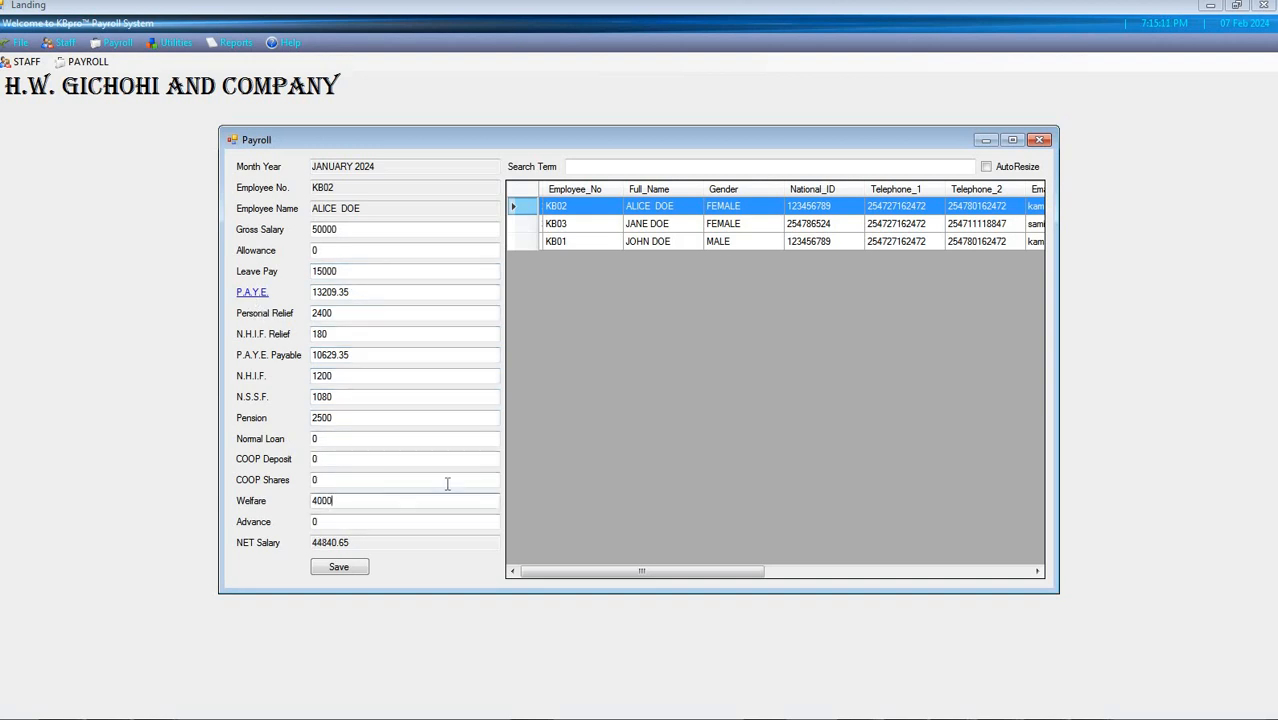
pyautogui.click(348, 571)
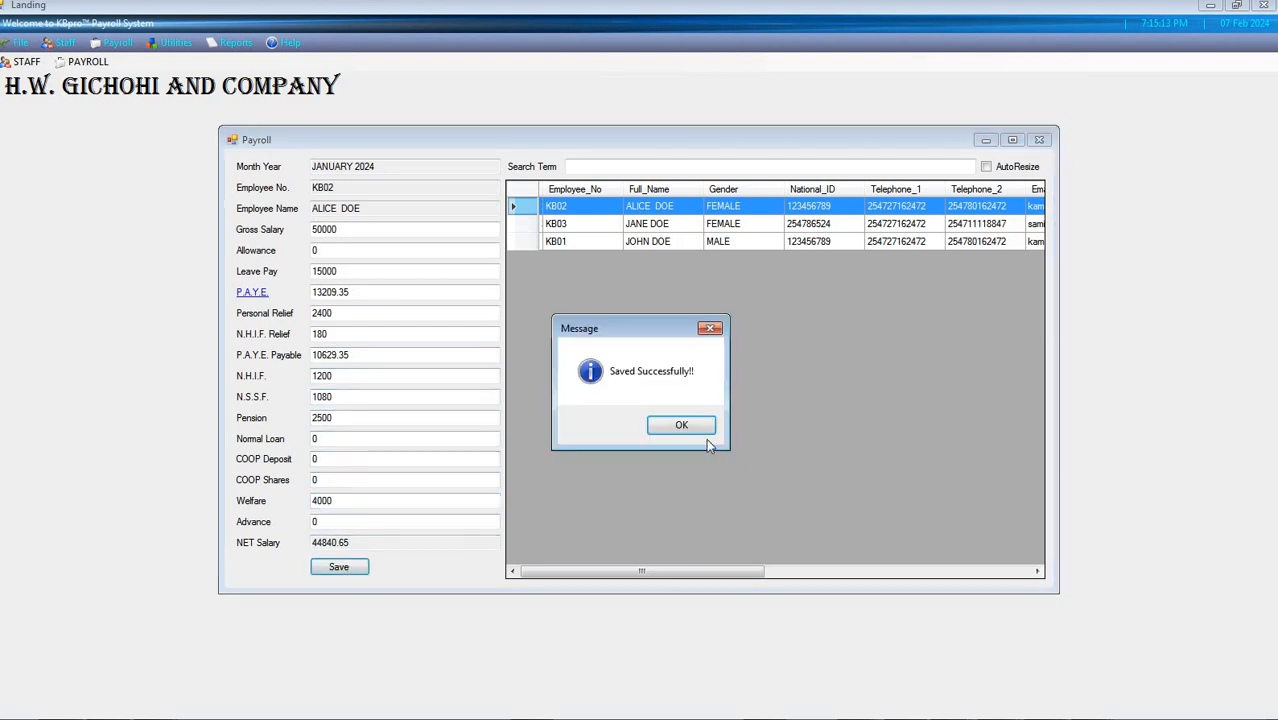
# Dismiss the save message, reload the third and second listed employees' payroll entries to check their figures, and close the payroll entry window
pyautogui.click(700, 428)
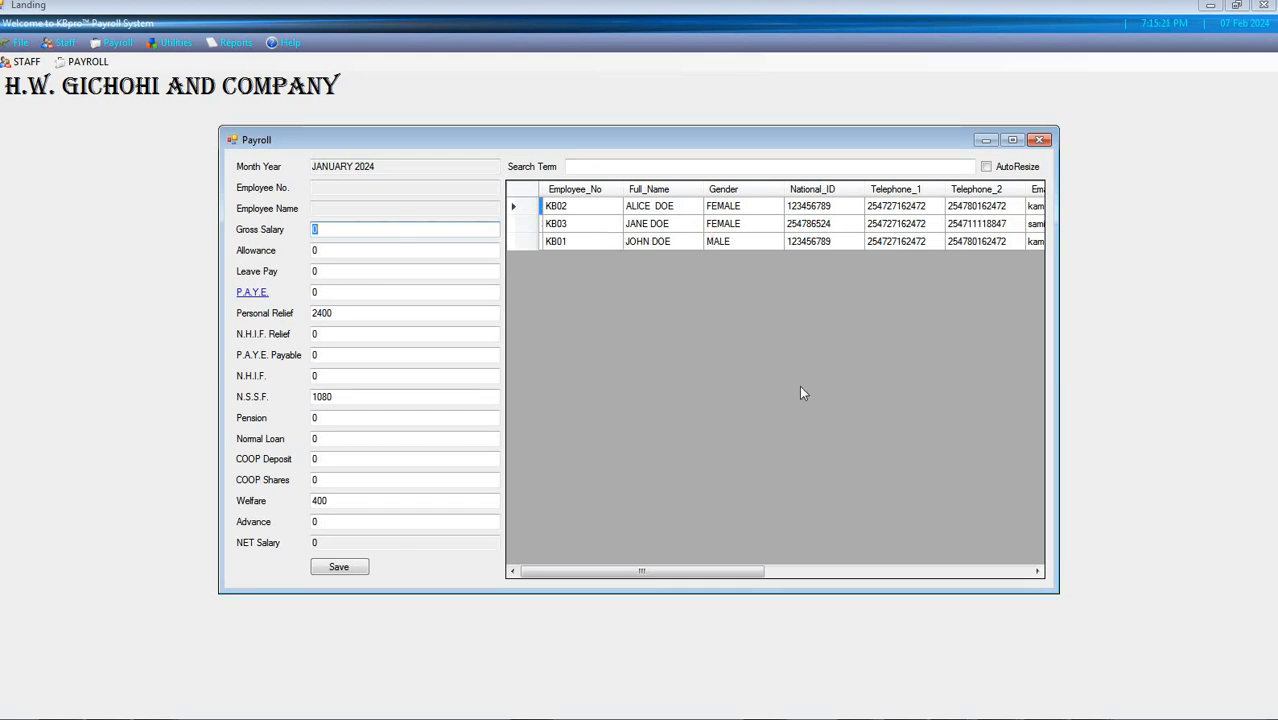
pyautogui.click(527, 243)
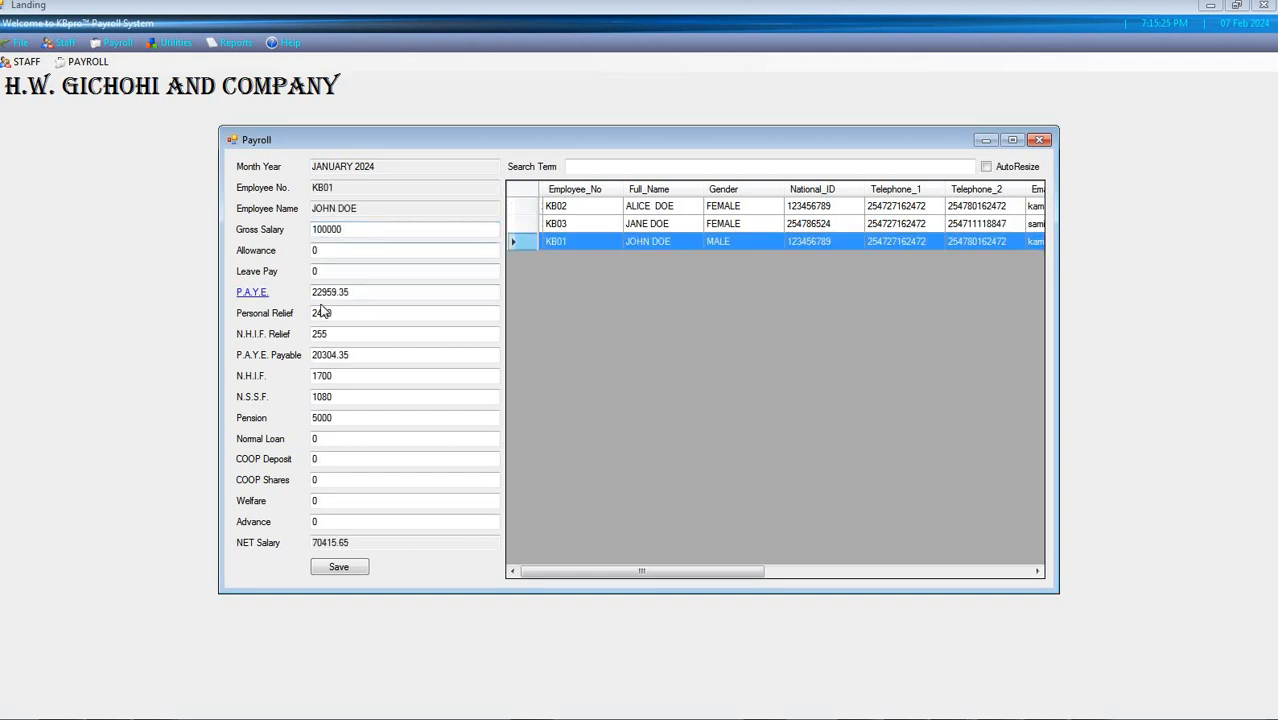
pyautogui.click(325, 521)
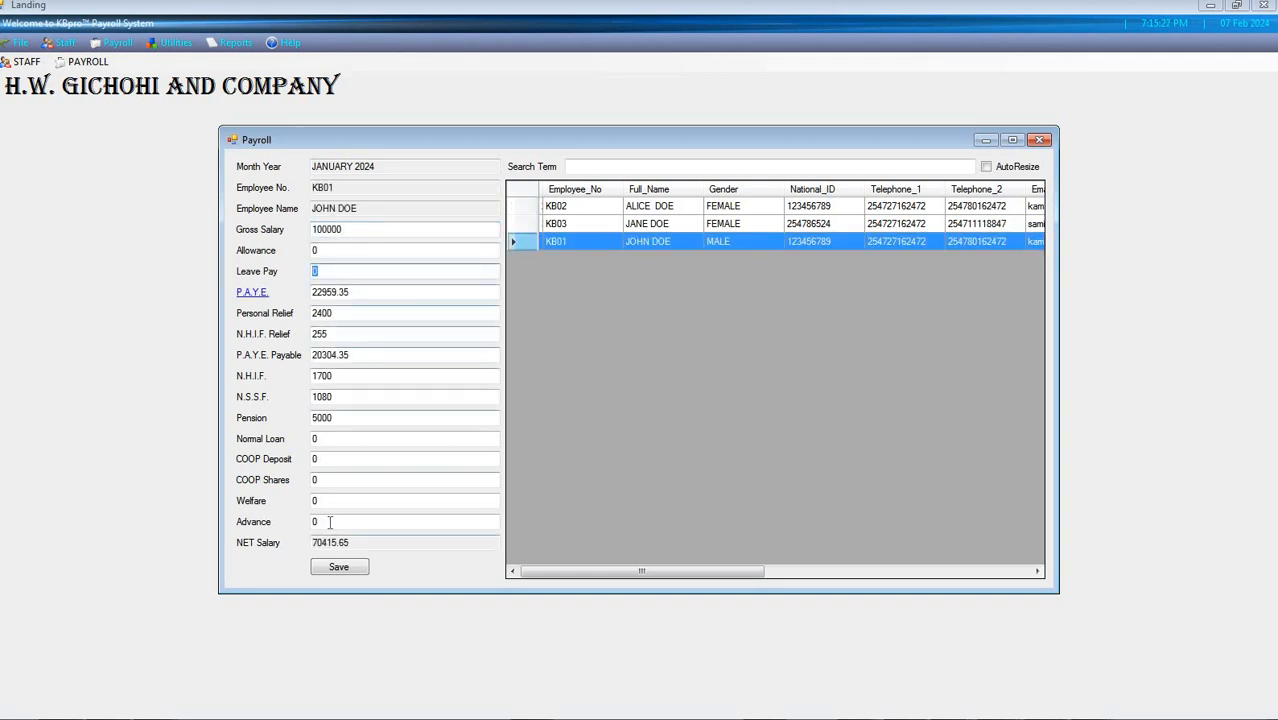
pyautogui.click(530, 227)
pyautogui.click(528, 242)
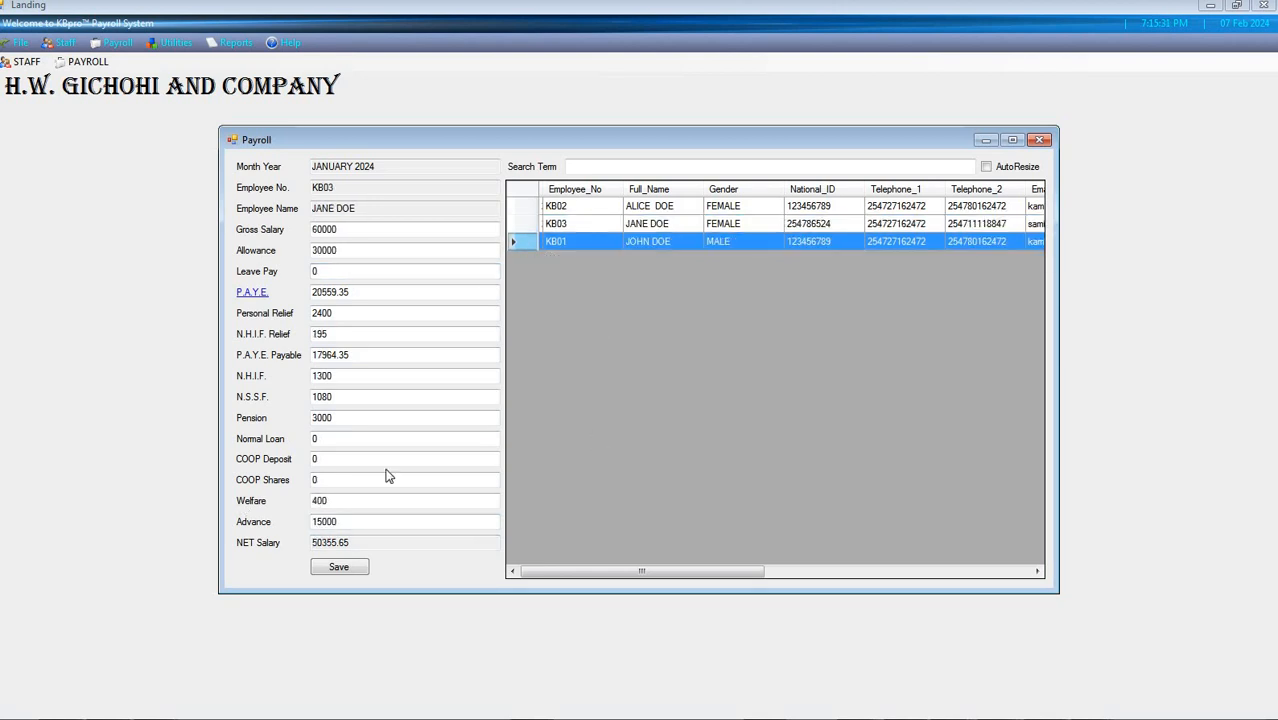
pyautogui.click(342, 522)
pyautogui.moveTo(342, 522); pyautogui.dragTo(219, 510)
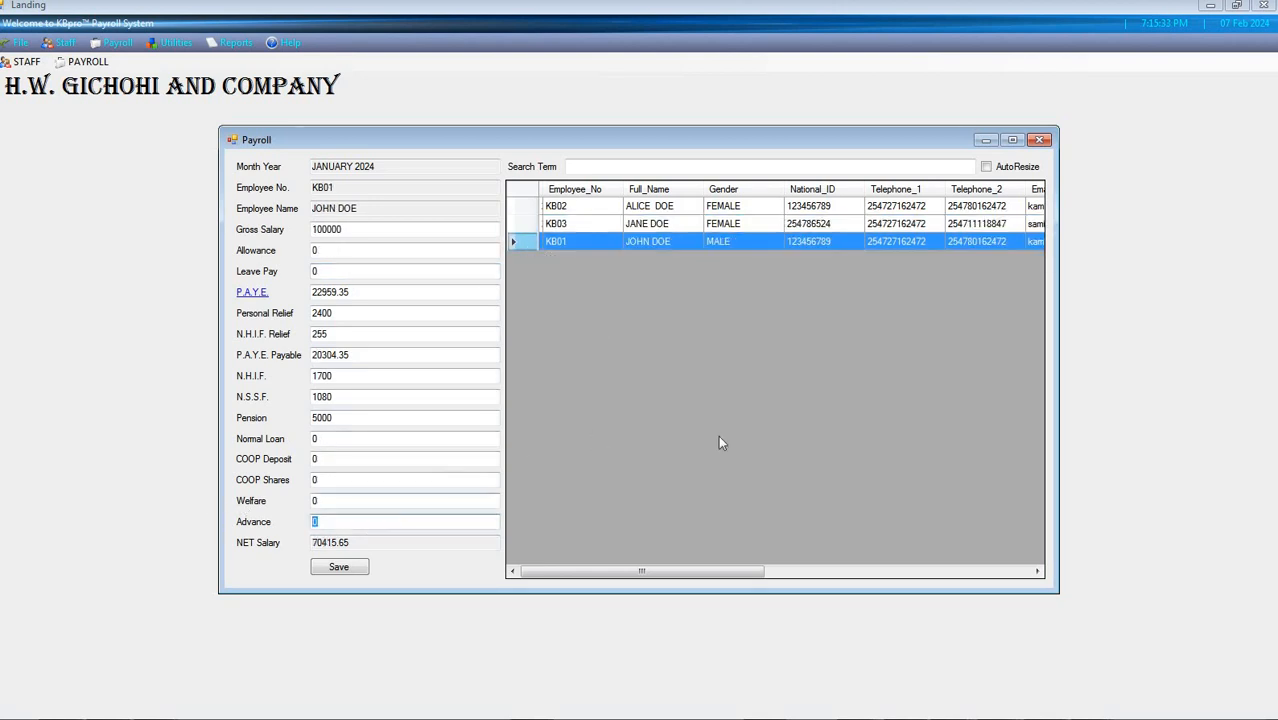
pyautogui.click(1039, 140)
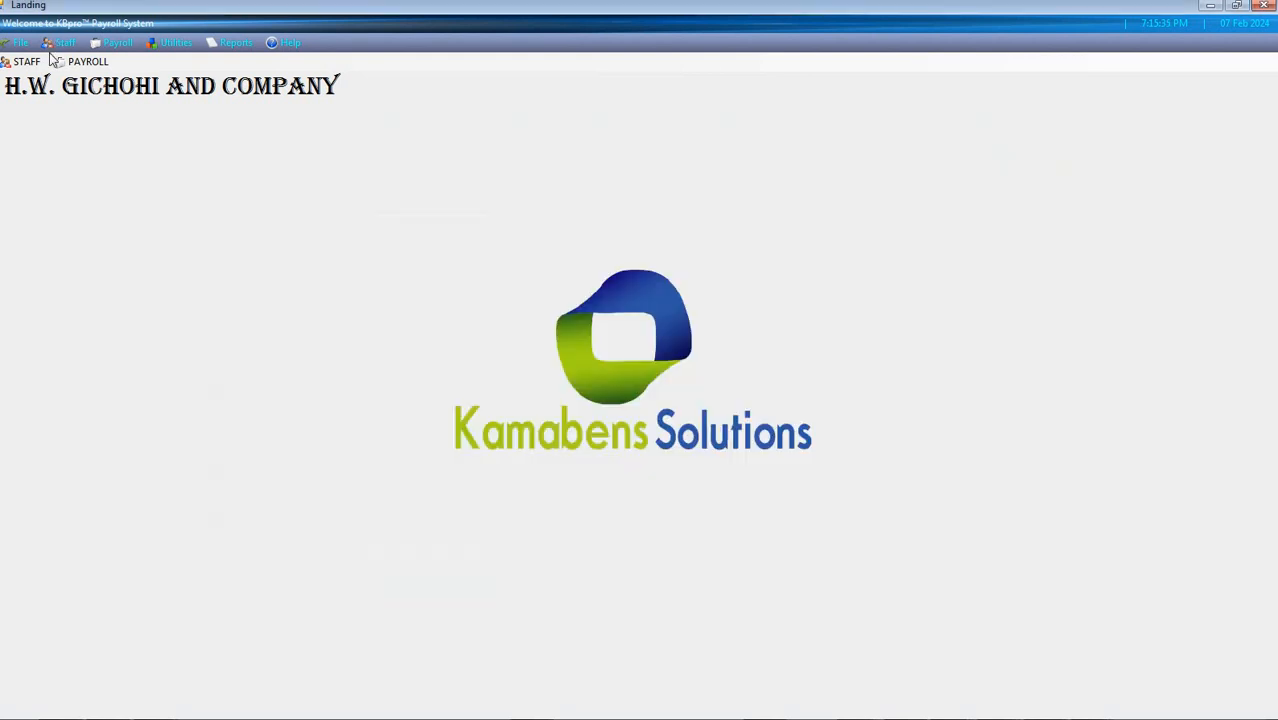
# Open the January 2024 payroll overview, turn on AutoResize for its columns and maximize the window
pyautogui.click(78, 62)
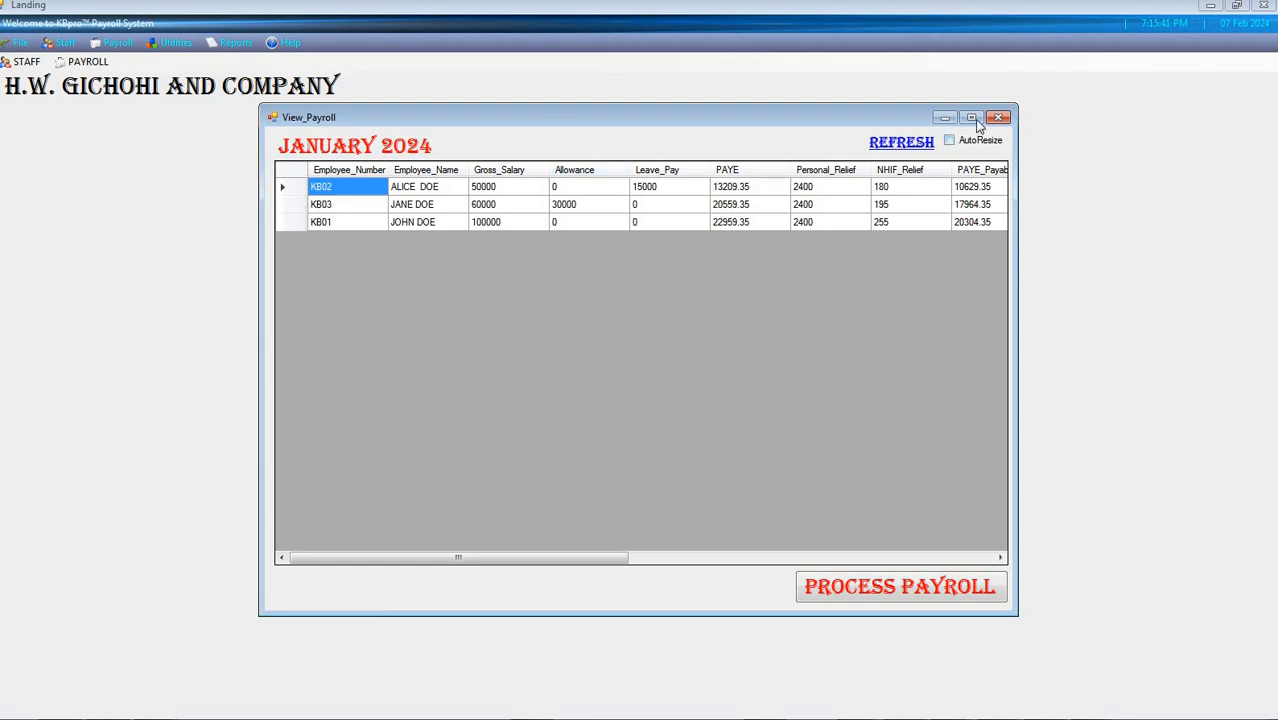
pyautogui.click(949, 141)
pyautogui.doubleClick(560, 117)
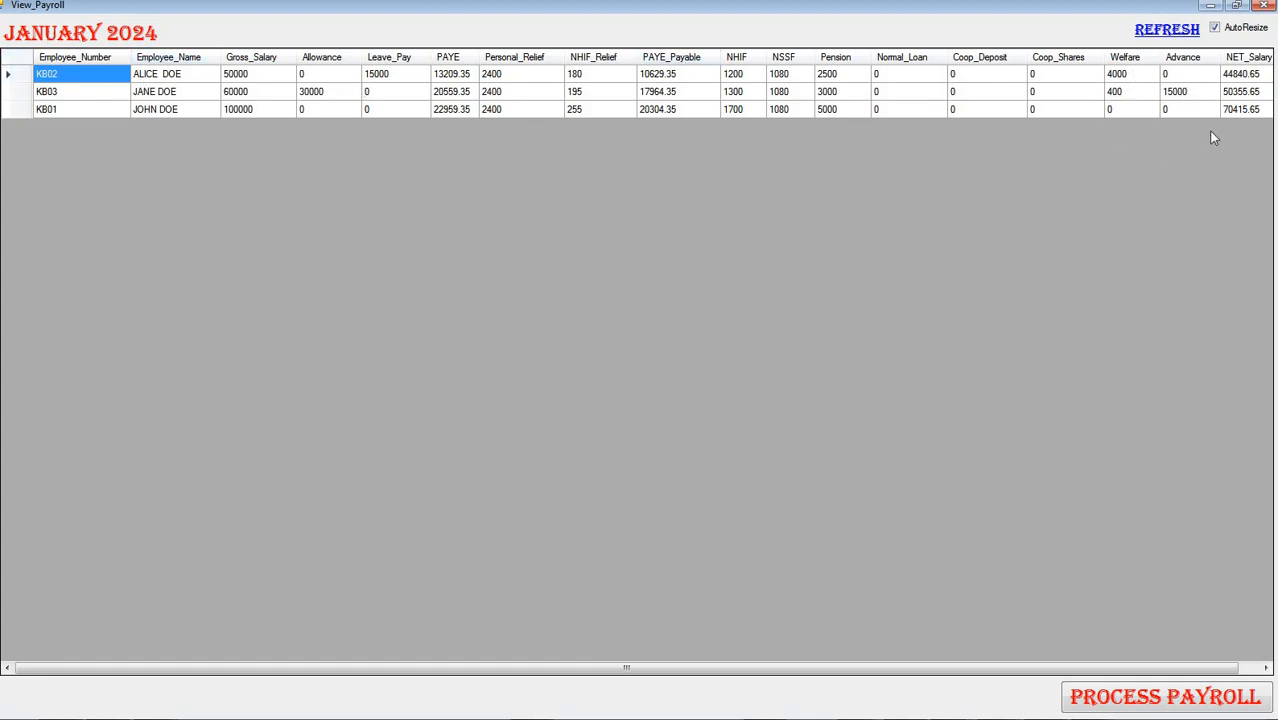
# Open the second listed employee's entry from the payroll overview, set the advance to 0, save it and refresh the overview
pyautogui.click(1201, 93)
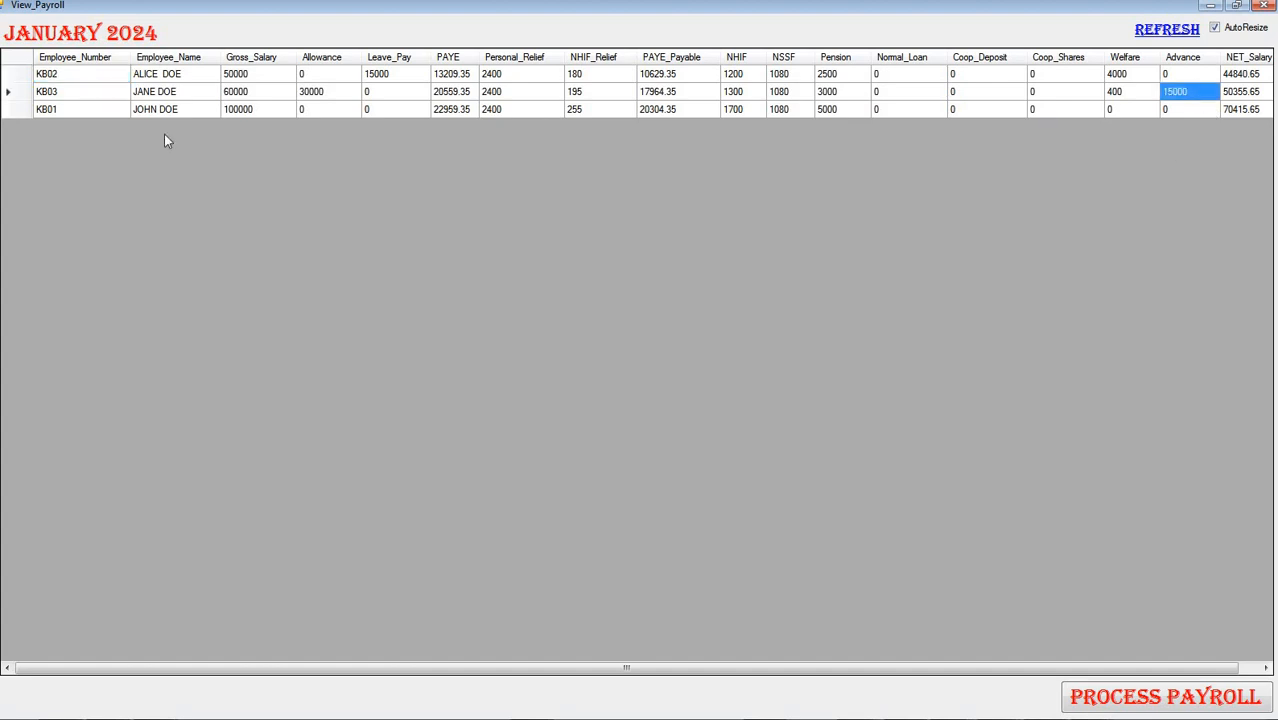
pyautogui.doubleClick(18, 99)
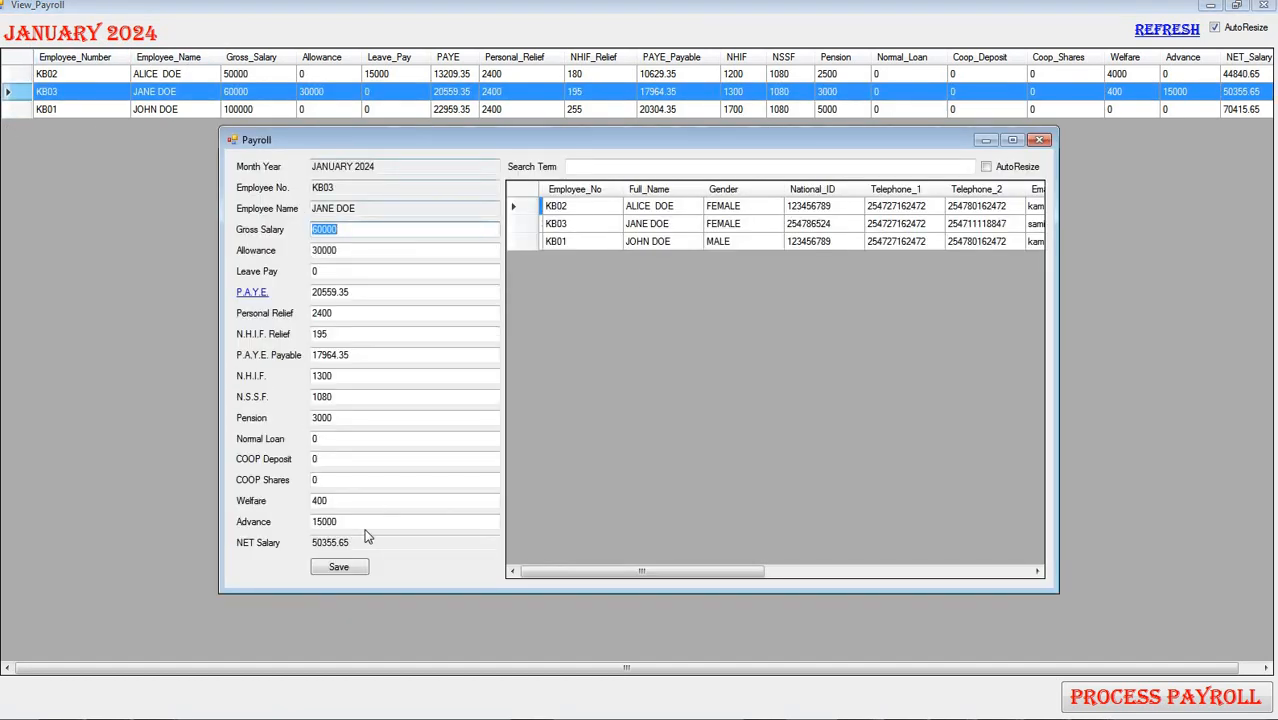
pyautogui.moveTo(341, 522); pyautogui.dragTo(127, 519)
pyautogui.write('0')
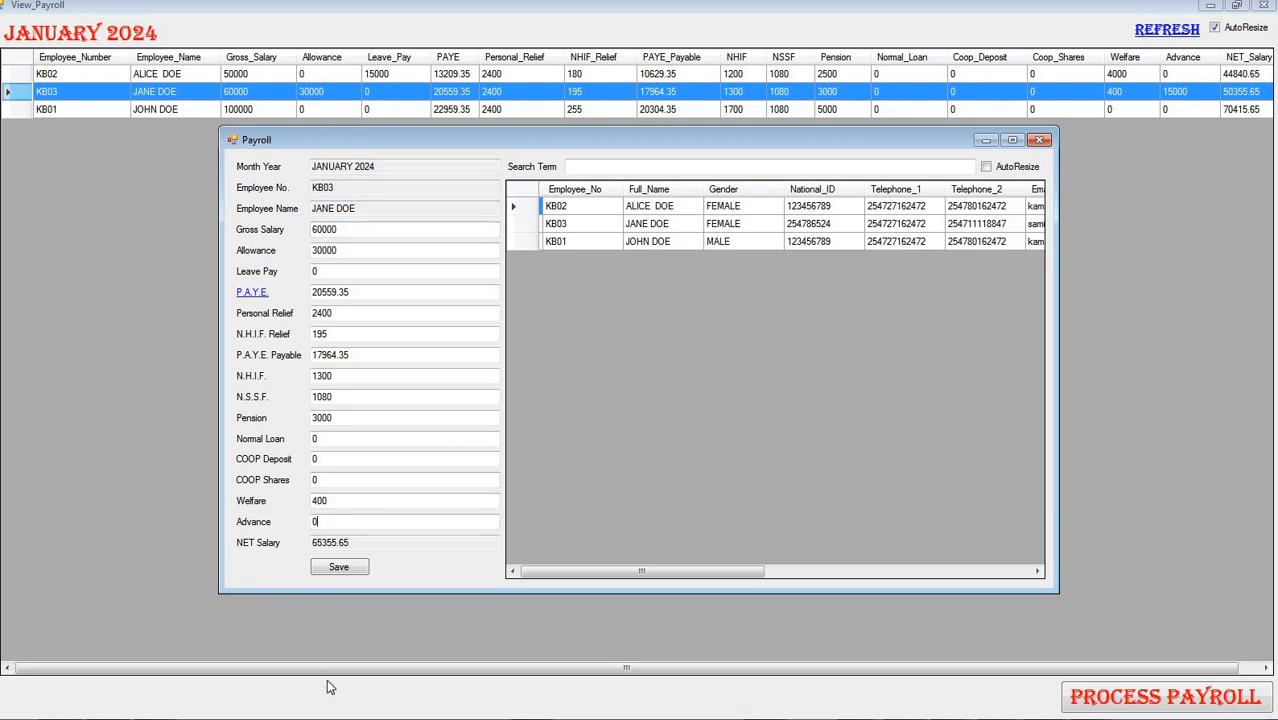
pyautogui.click(341, 567)
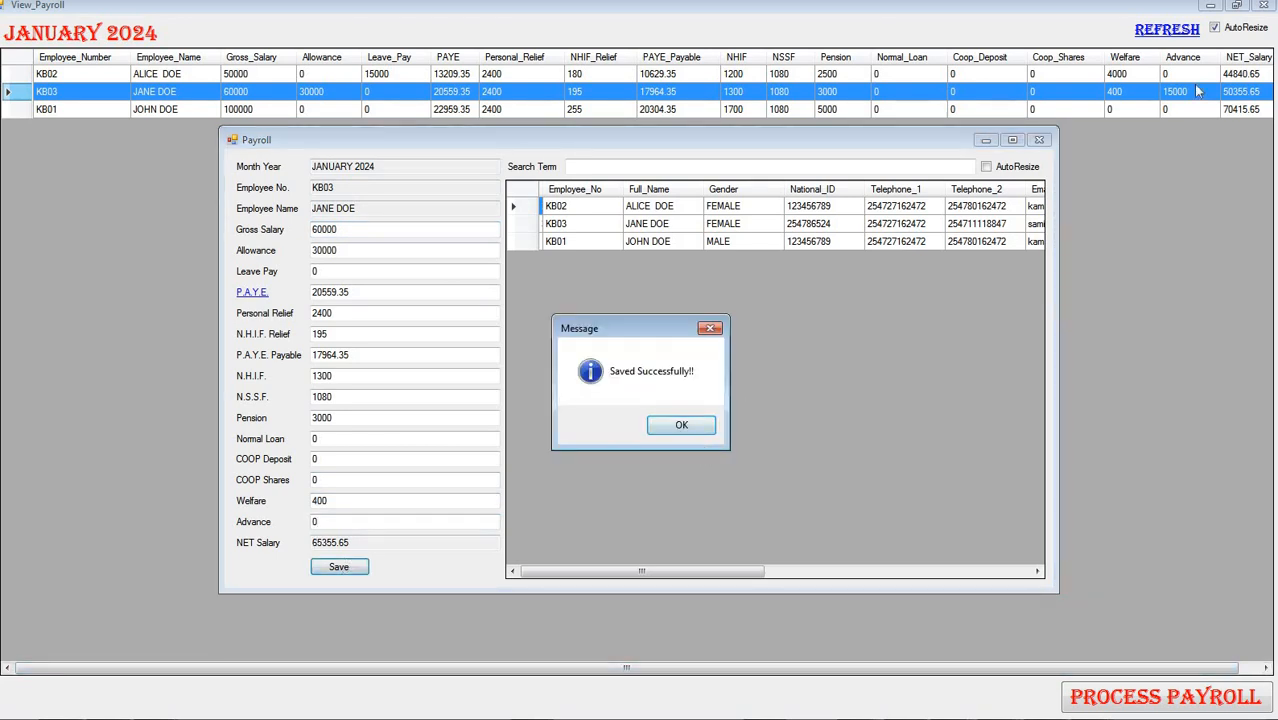
pyautogui.click(689, 432)
pyautogui.click(1177, 37)
pyautogui.click(1170, 30)
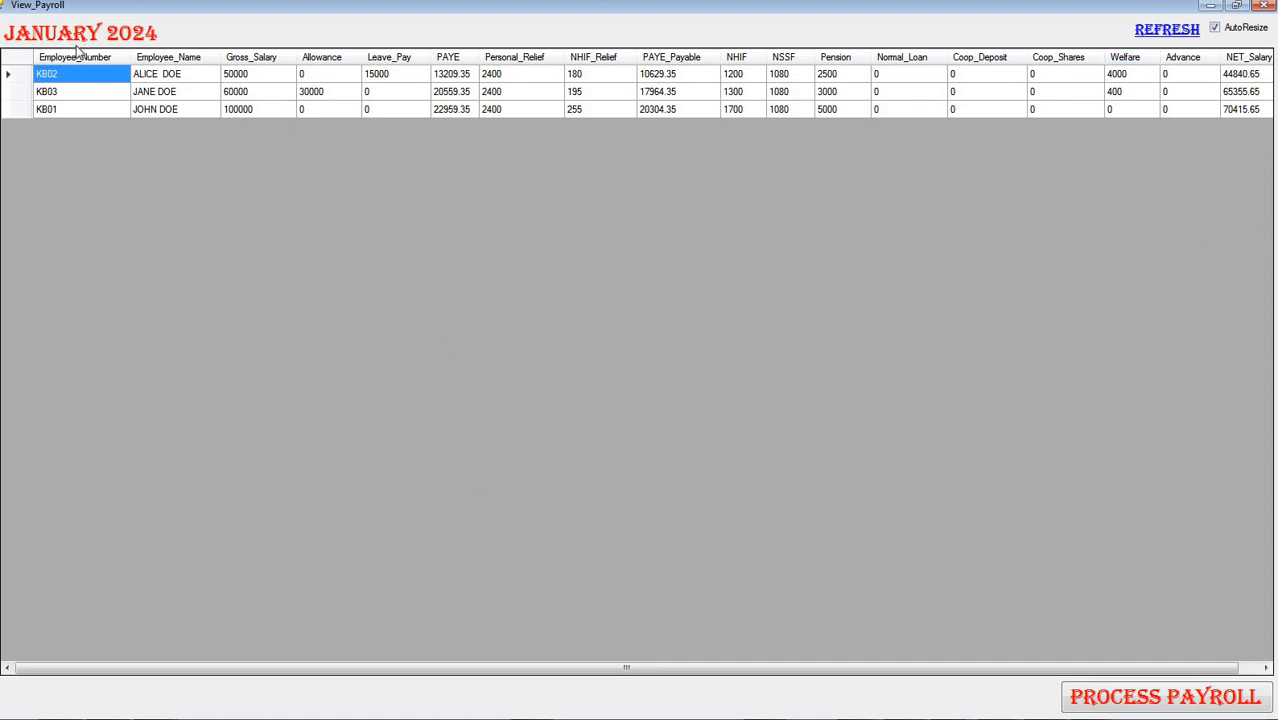
# Process the payroll for January 2024, confirming the month
pyautogui.click(1150, 702)
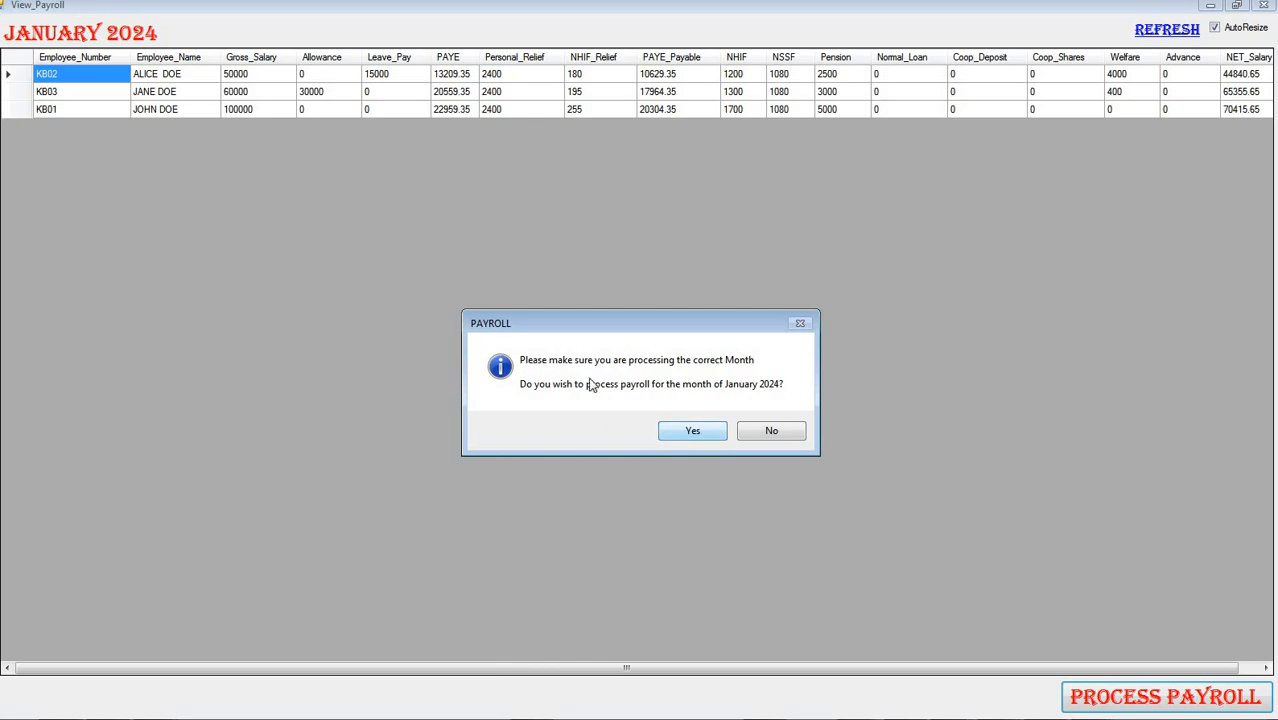
pyautogui.click(700, 435)
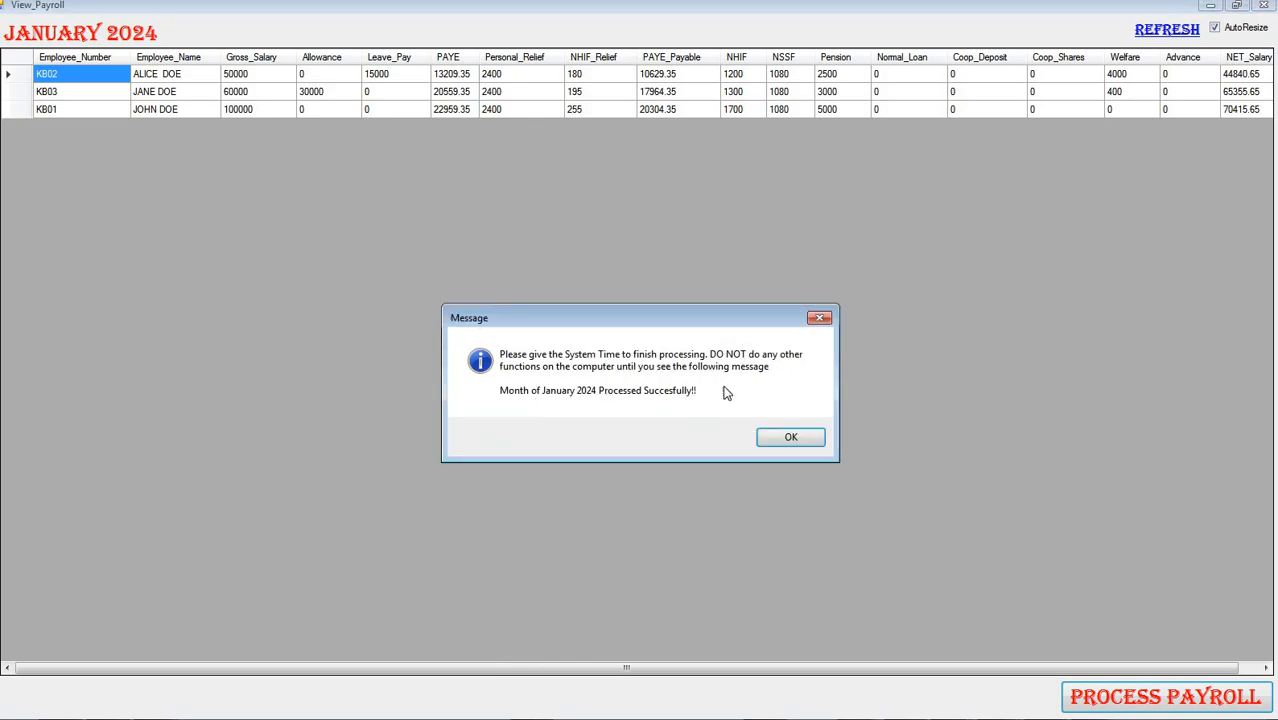
pyautogui.click(790, 440)
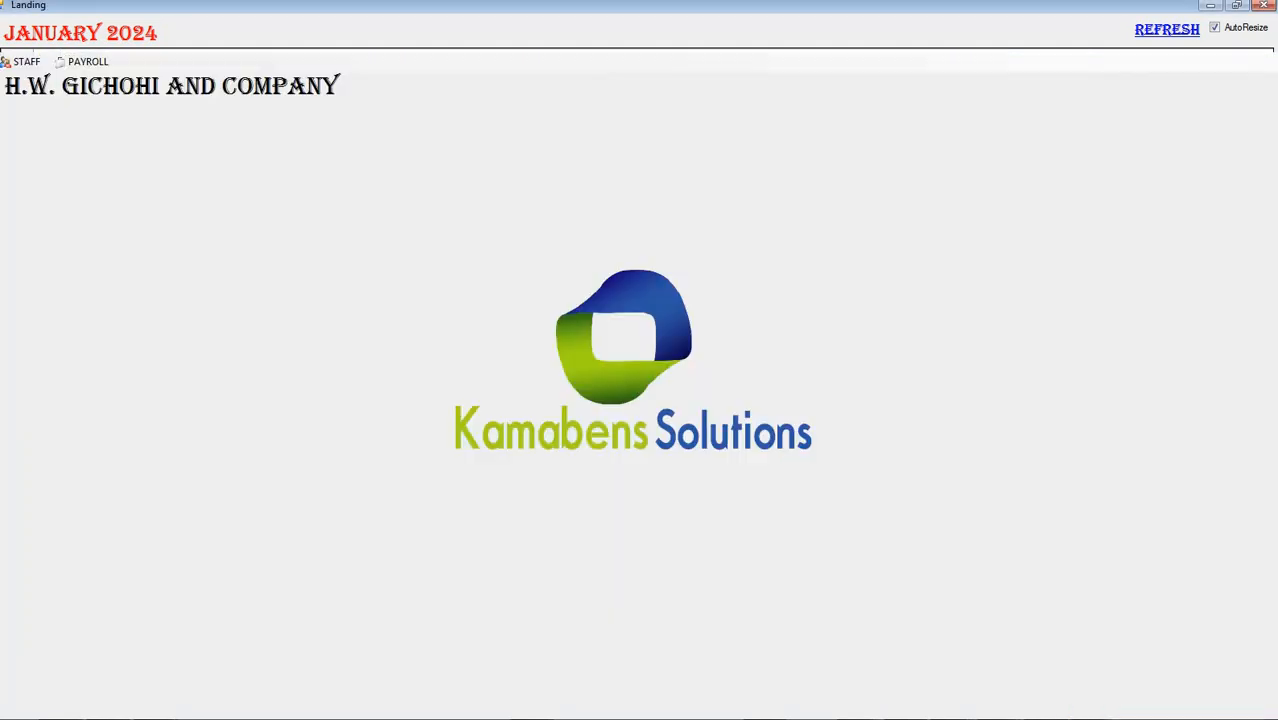
pyautogui.click(758, 429)
# Generate the monthly payroll report for January 2024, review its salary and deduction totals, and close it
pyautogui.click(218, 47)
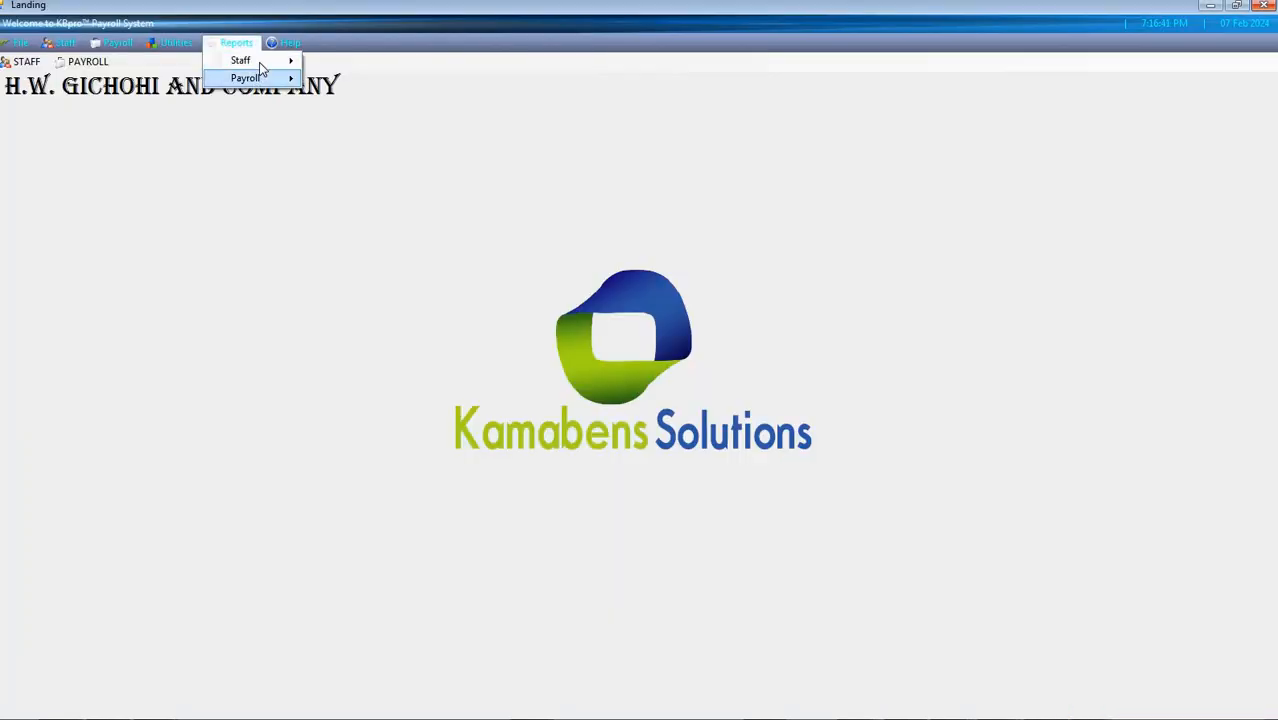
pyautogui.moveTo(252, 78)
pyautogui.click(360, 82)
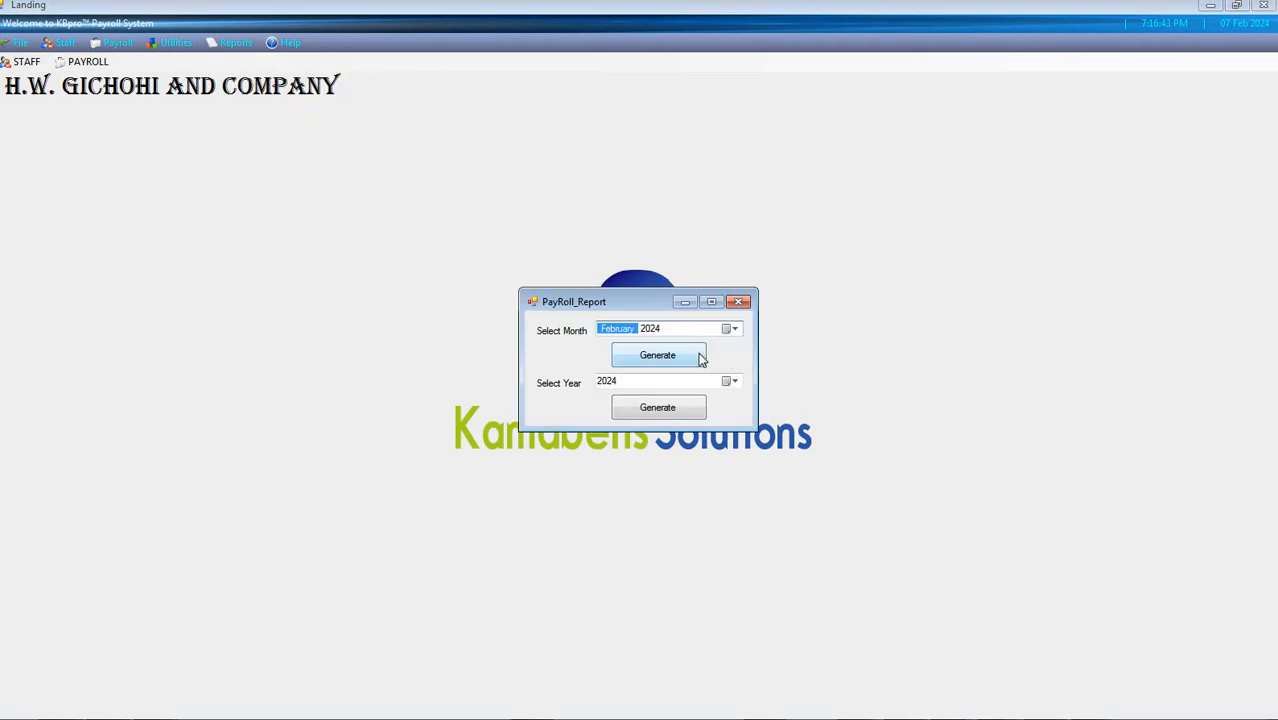
pyautogui.click(735, 330)
pyautogui.click(659, 382)
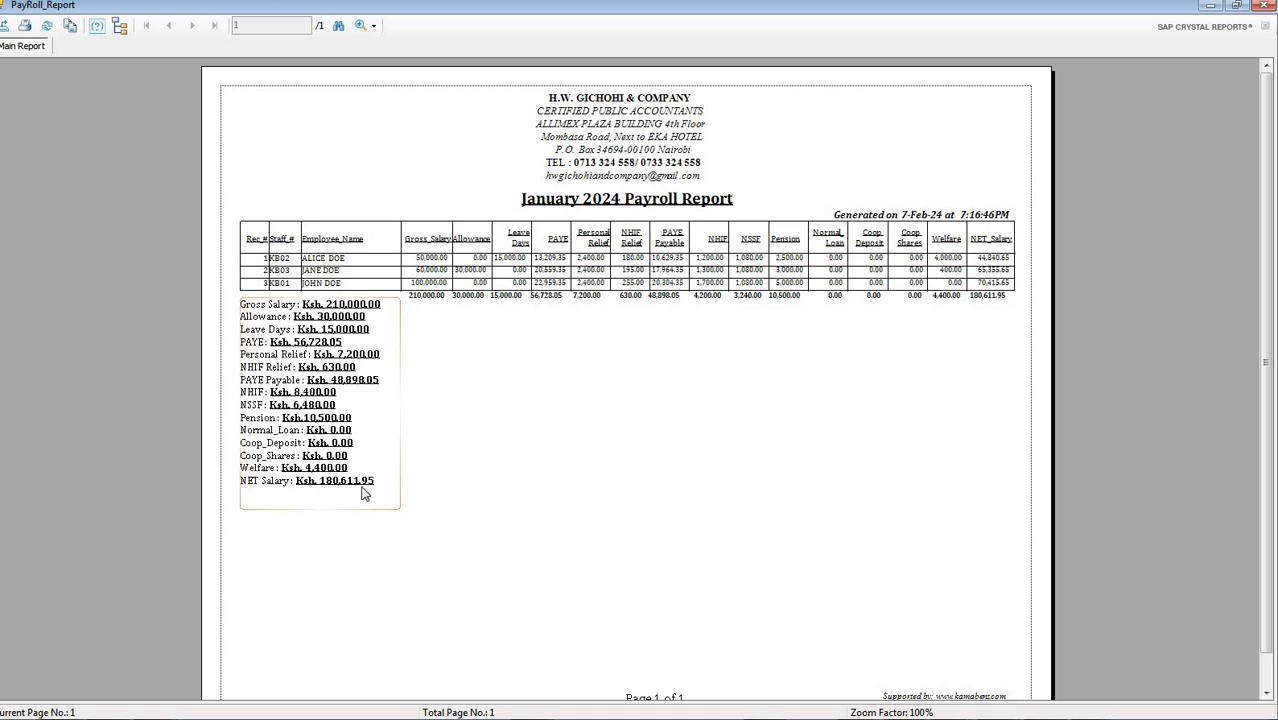
pyautogui.click(1265, 6)
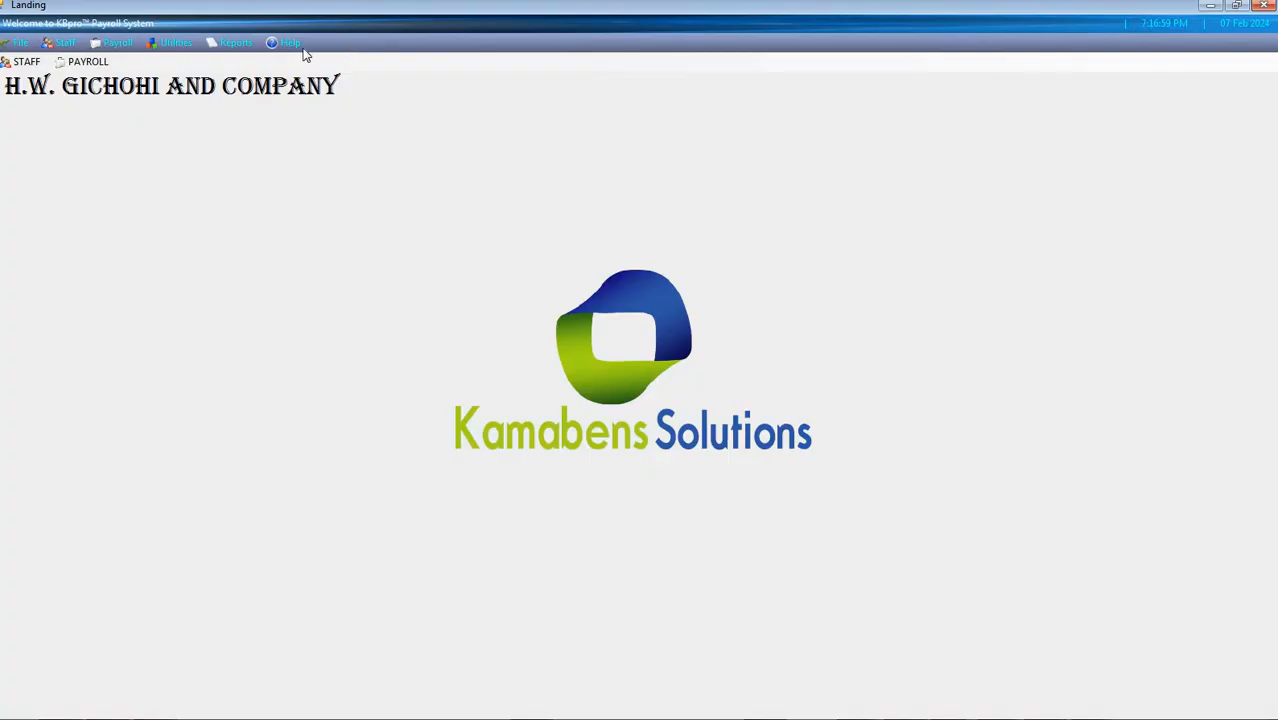
# Generate the staff list report for January 2024, review the bank details and net salaries, and close it
pyautogui.click(238, 45)
pyautogui.moveTo(254, 78)
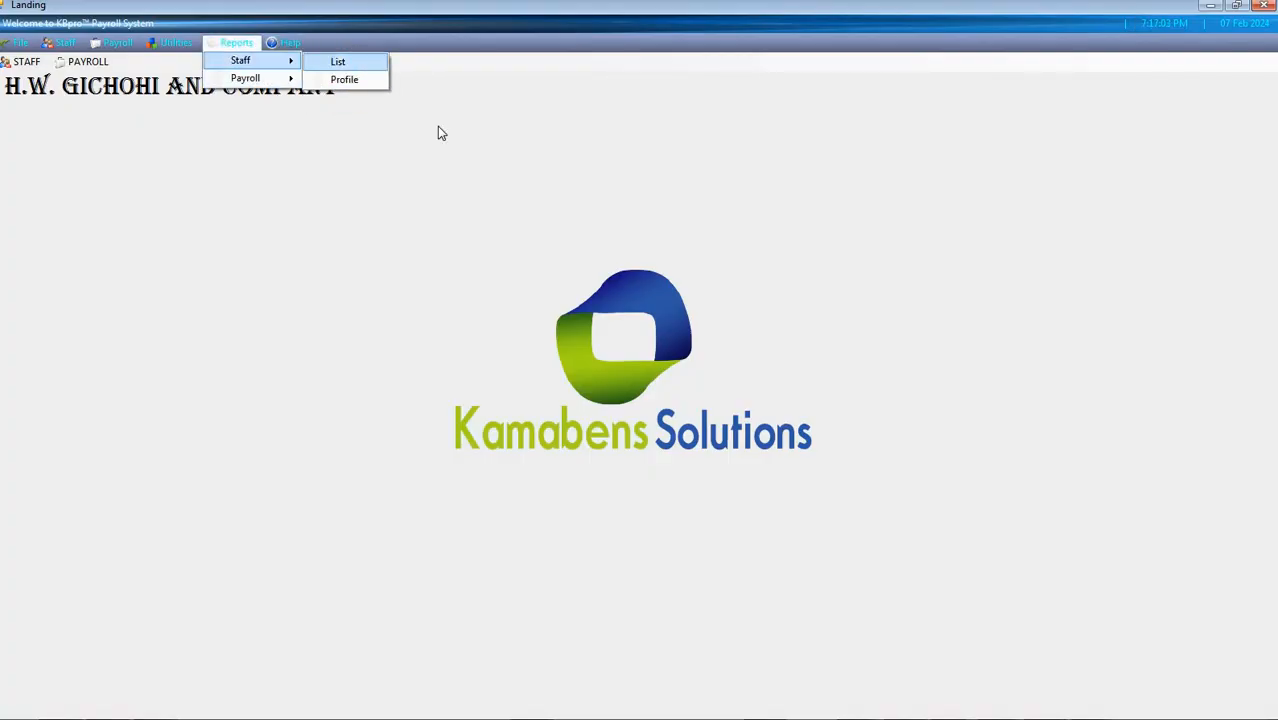
pyautogui.click(683, 392)
pyautogui.click(734, 355)
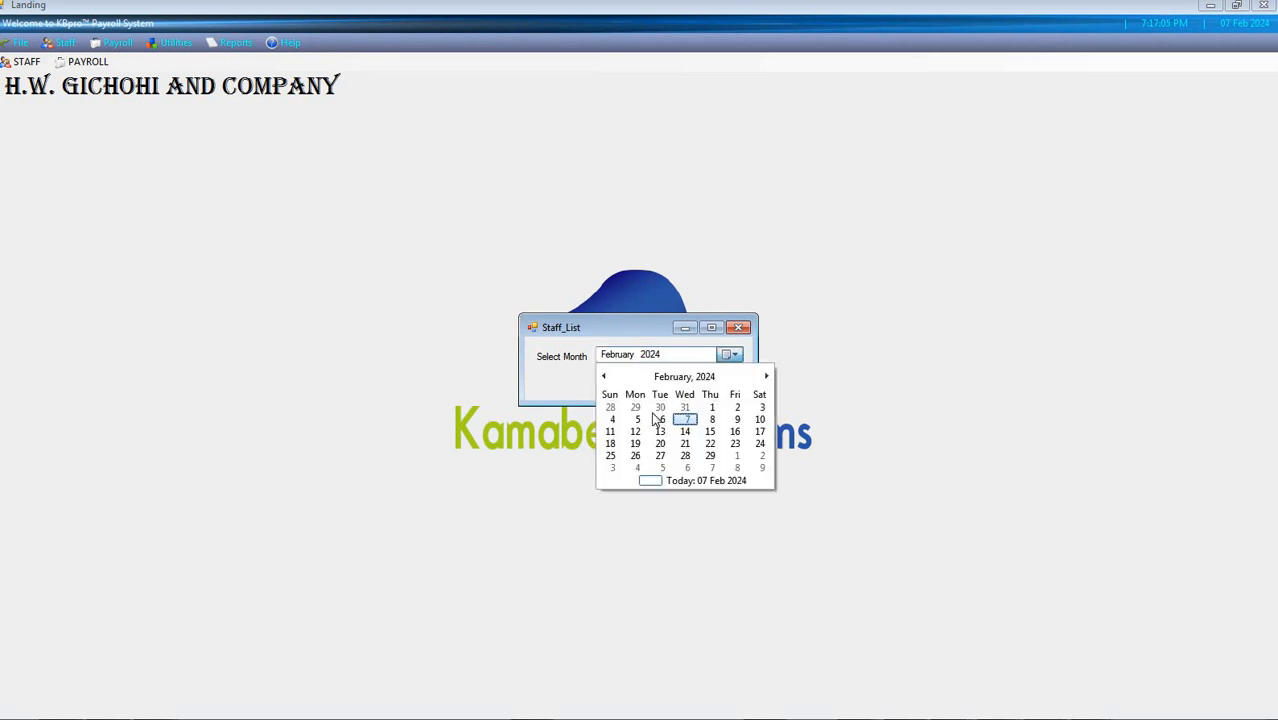
pyautogui.click(655, 405)
pyautogui.click(662, 384)
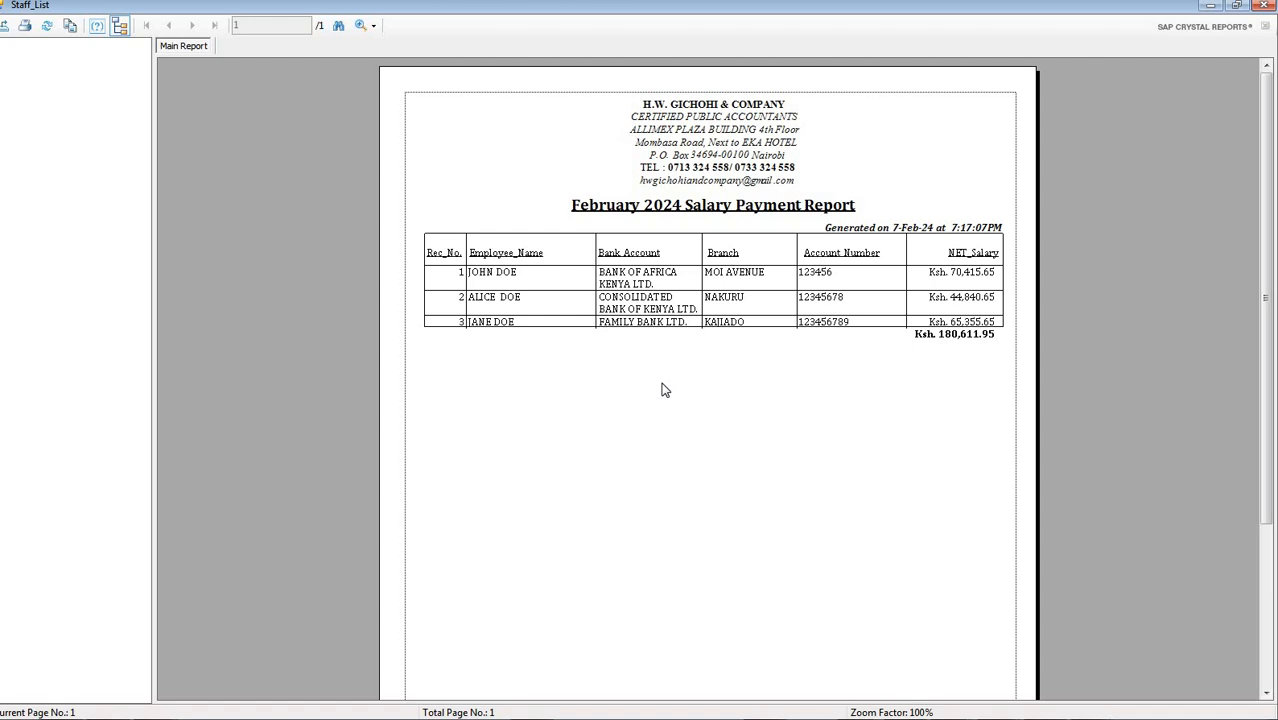
pyautogui.click(1266, 6)
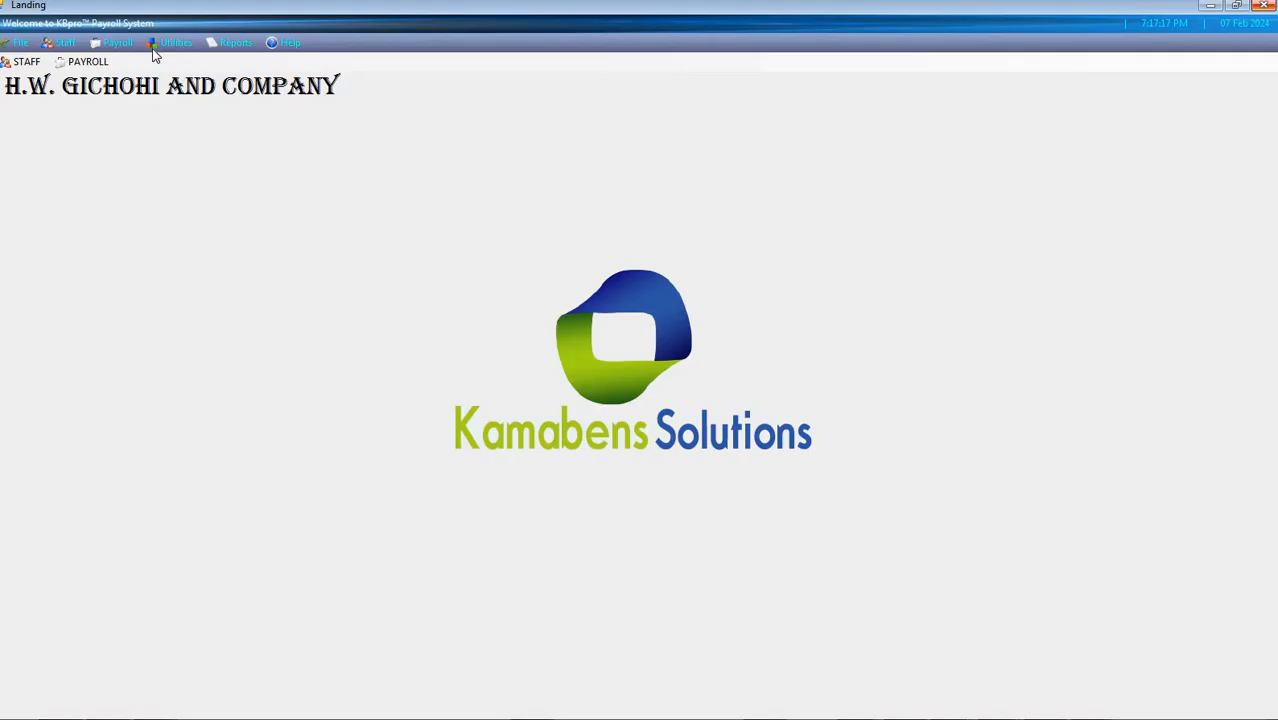
# Generate the January 2024 payslip for the second listed employee
pyautogui.click(236, 42)
pyautogui.moveTo(289, 80)
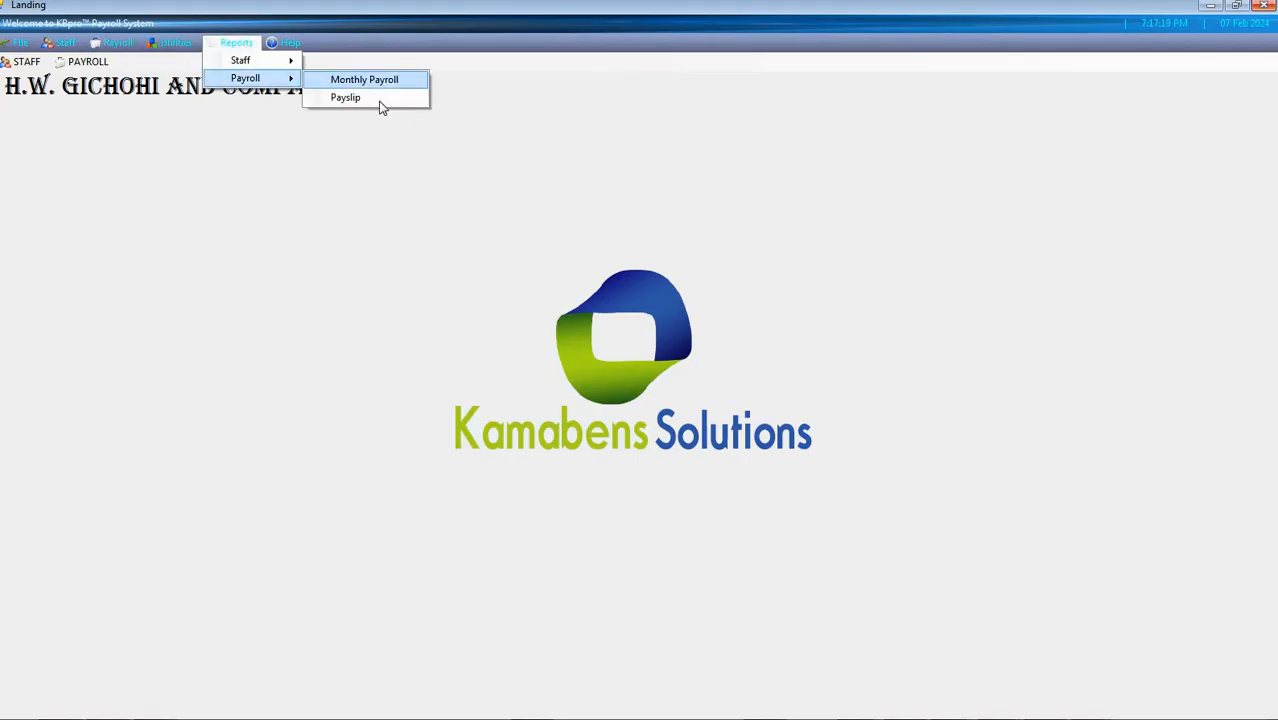
pyautogui.click(376, 101)
pyautogui.click(733, 345)
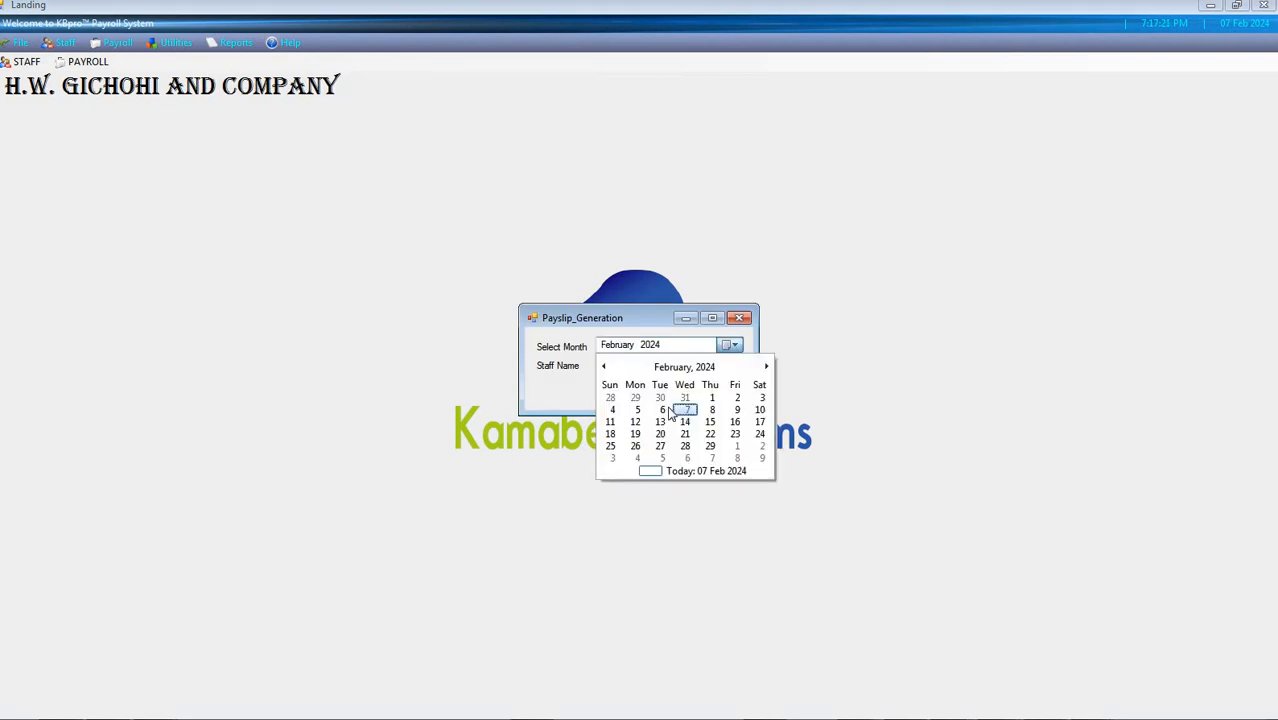
pyautogui.click(630, 397)
pyautogui.click(735, 366)
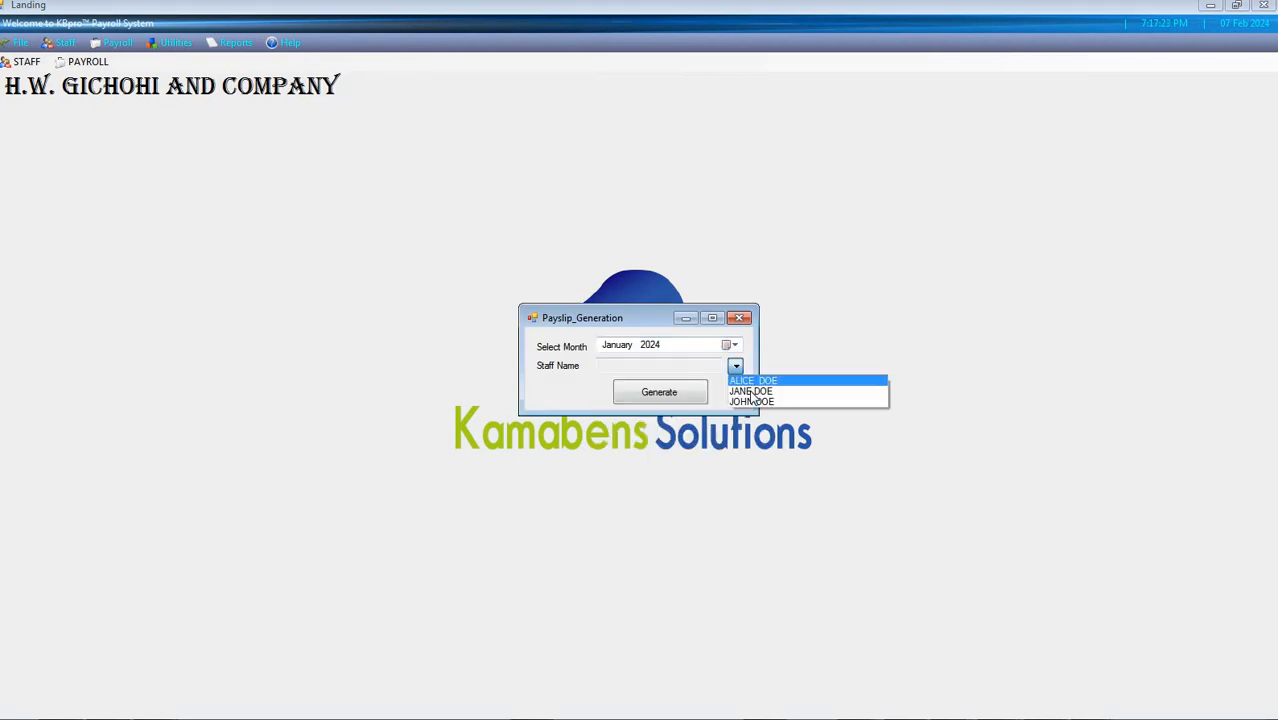
pyautogui.click(760, 380)
pyautogui.click(660, 392)
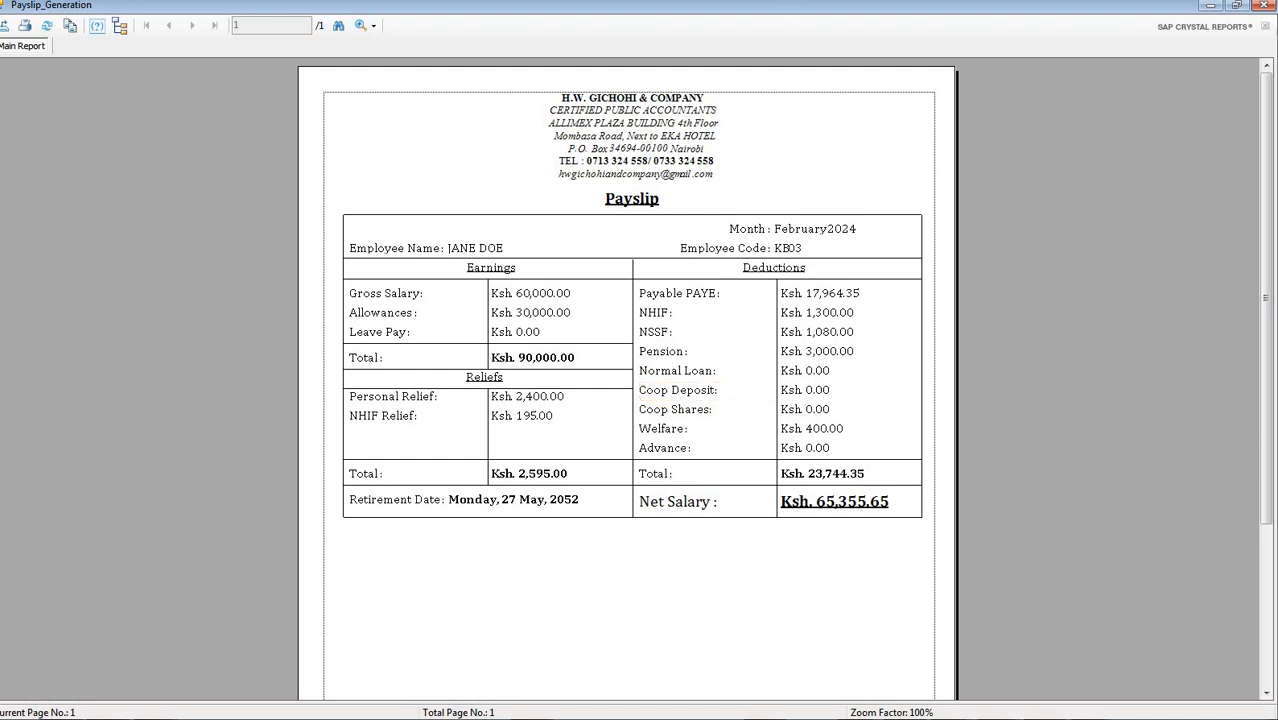
# Switch to Gmail in Chrome and open the newest email, titled "H.W. GICHOHI AND COMPANY Staff Profile and Payslip"
pyautogui.moveTo(250, 710)
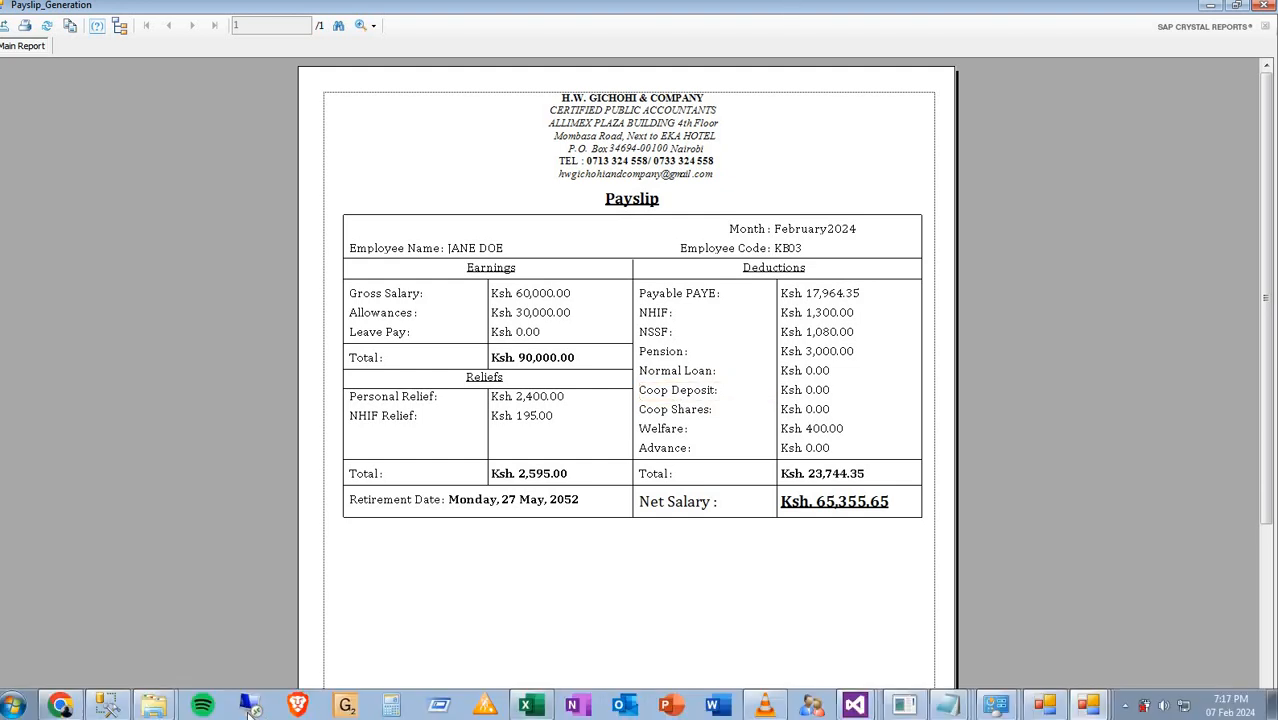
pyautogui.click(72, 708)
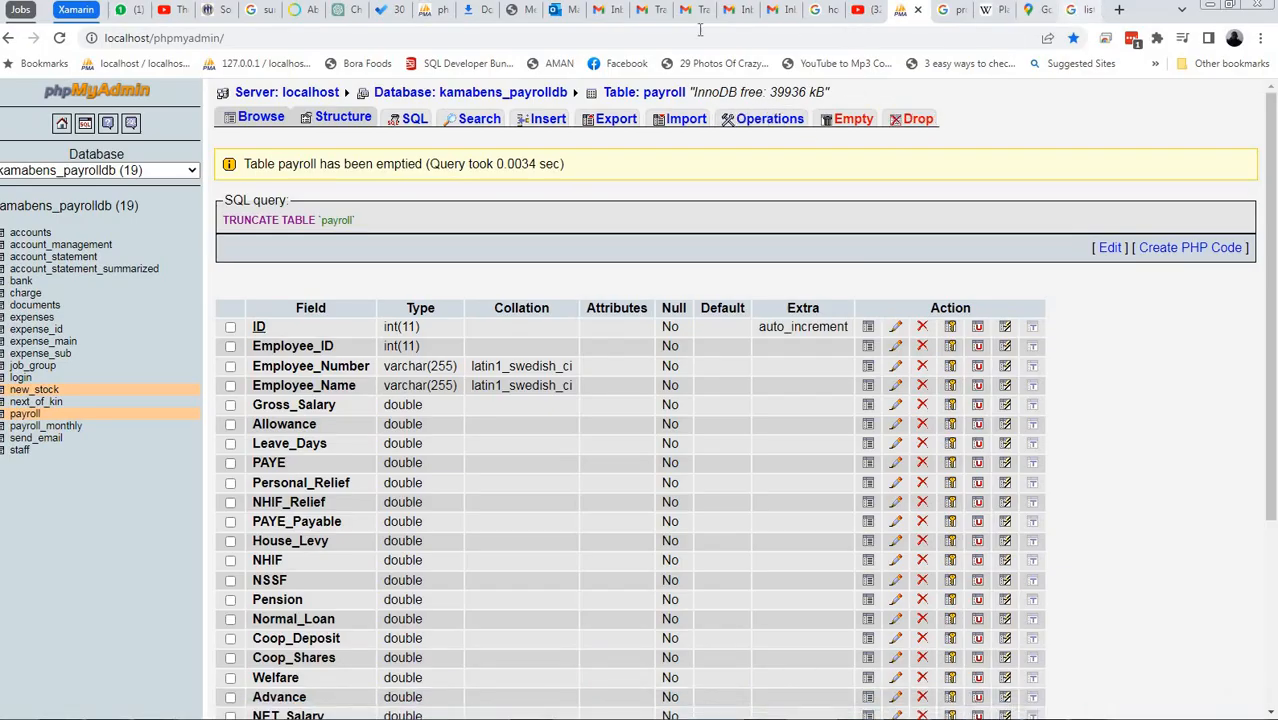
pyautogui.click(600, 10)
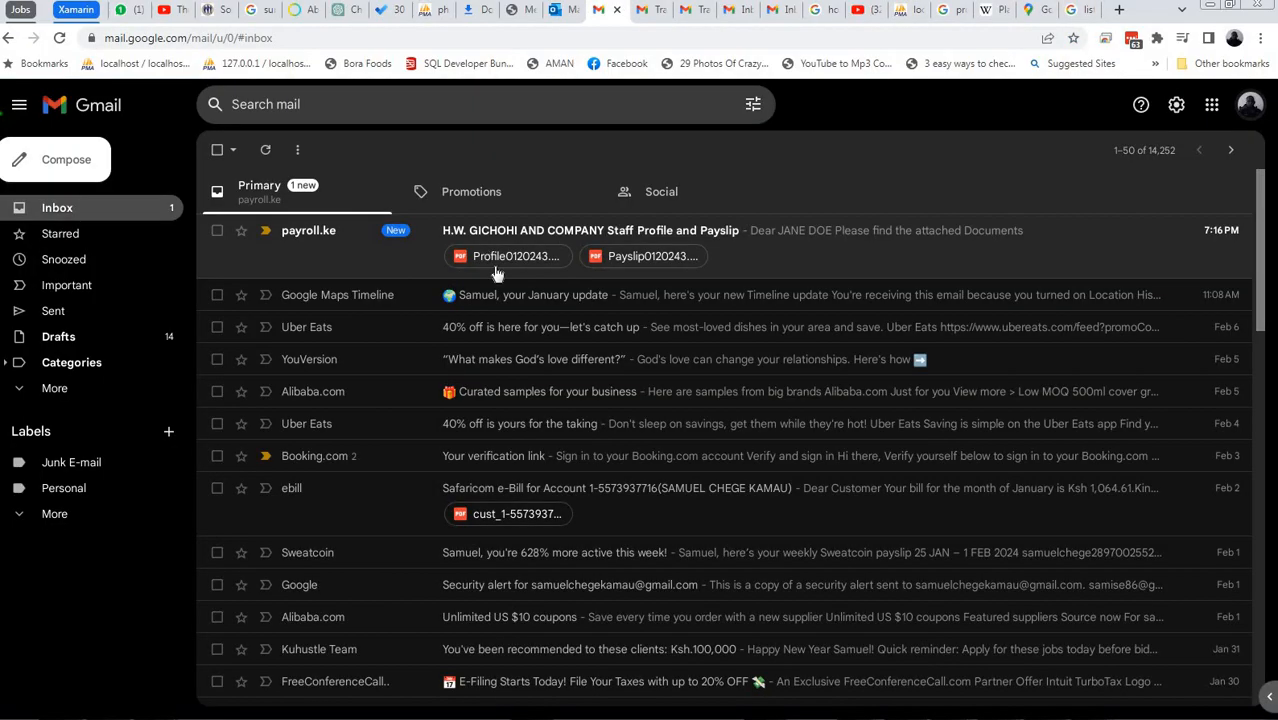
pyautogui.click(777, 240)
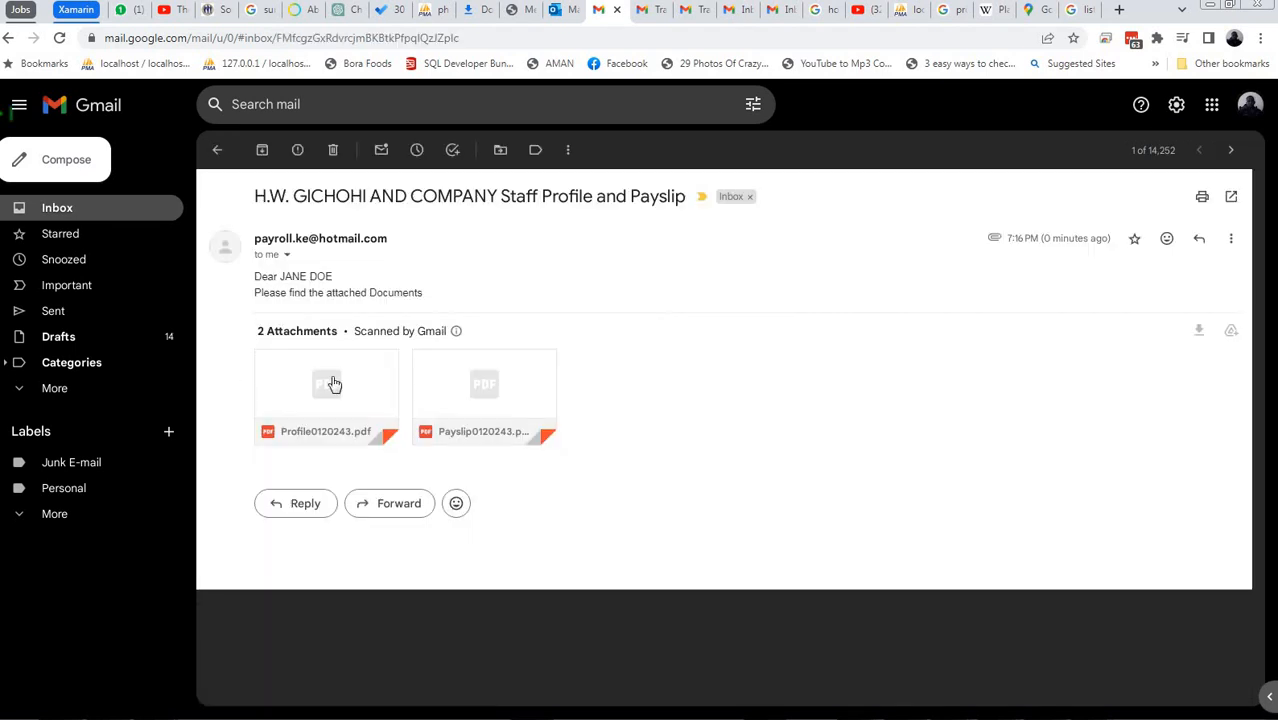
# Preview the attached Profile0120243.pdf and Payslip0120243.pdf, and return to the email
pyautogui.click(331, 380)
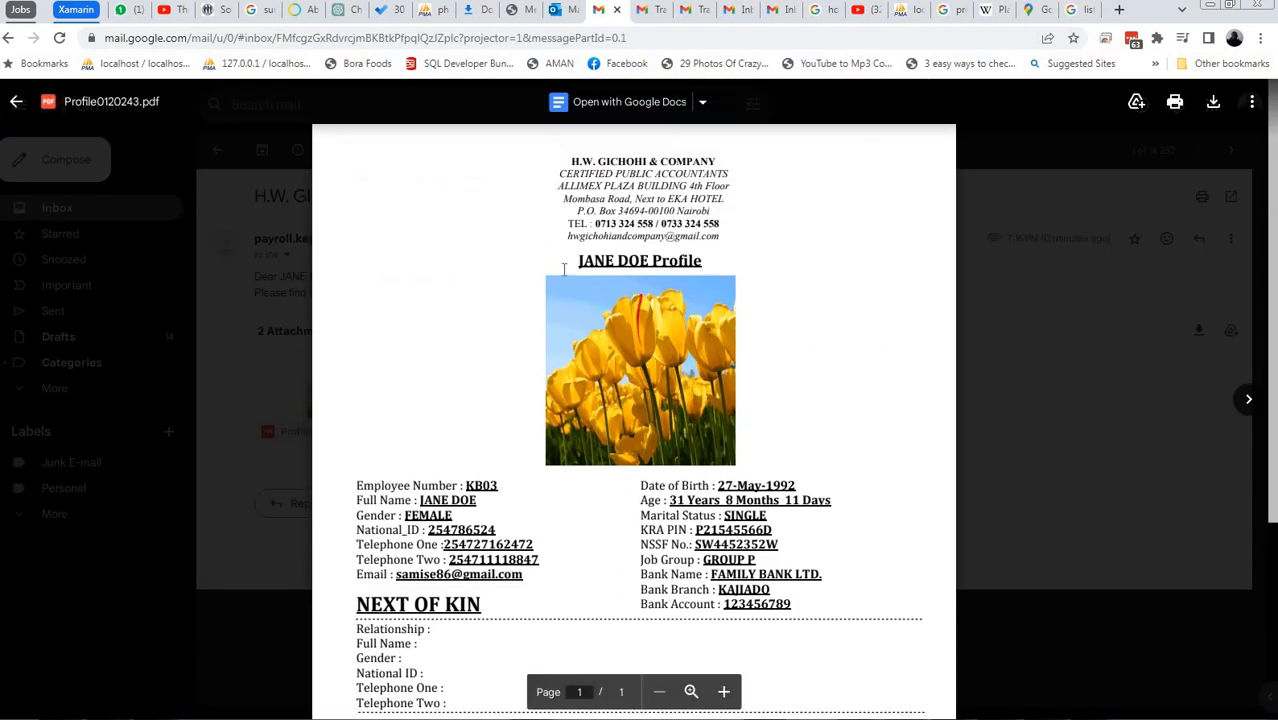
pyautogui.click(1248, 399)
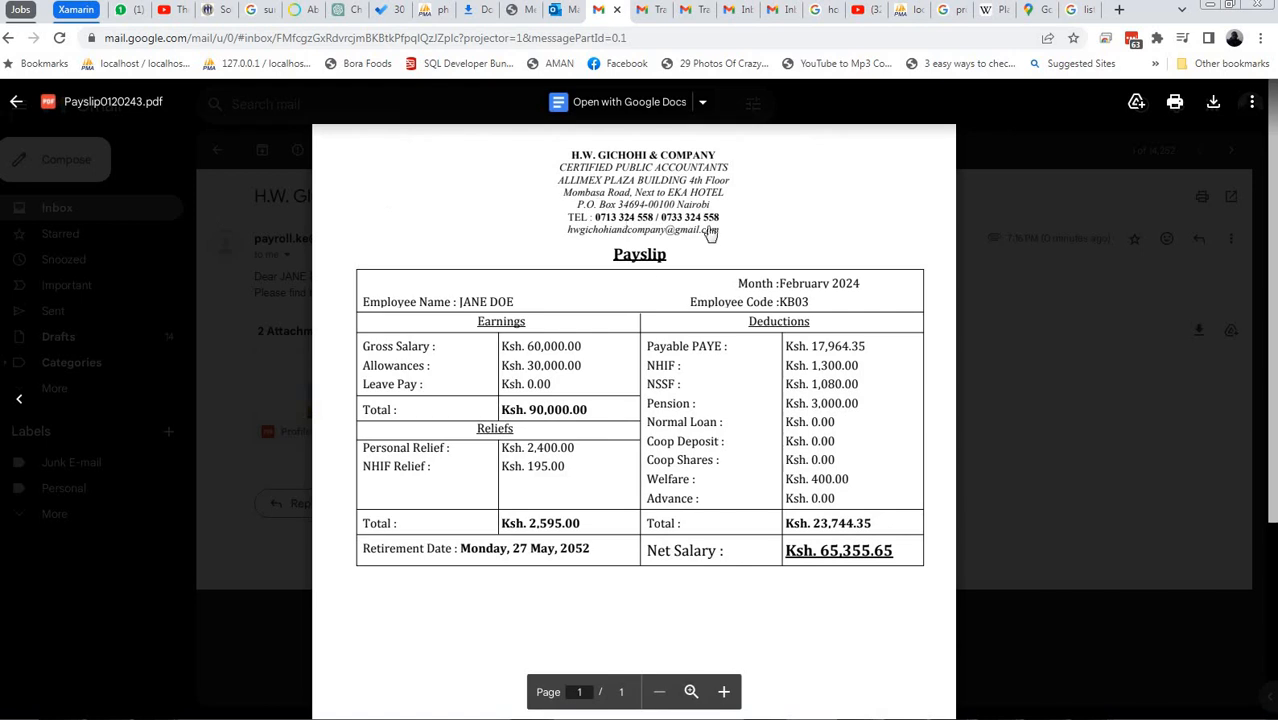
pyautogui.click(16, 102)
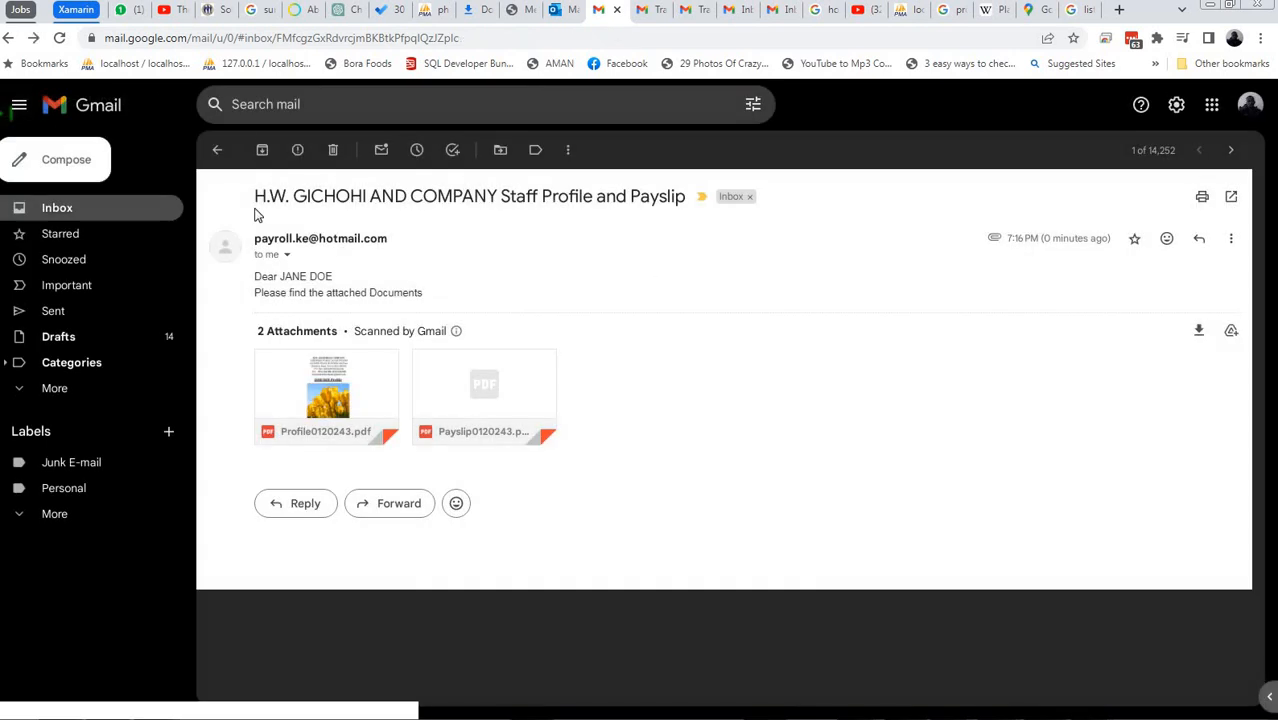
# Leave the open email, switch to the other Gmail account's inbox, and open the newest "H.W. GICHOHI AND COMPANY Staff Profile and Payslip" email
pyautogui.click(220, 151)
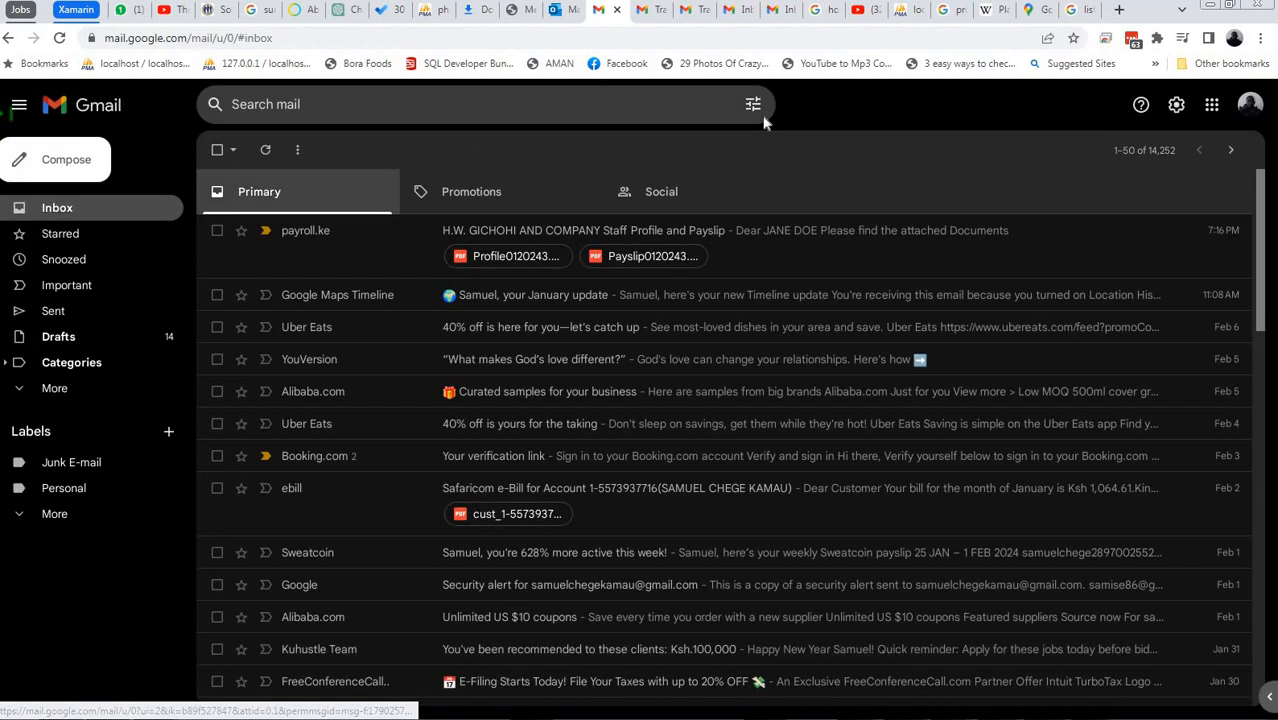
pyautogui.click(634, 16)
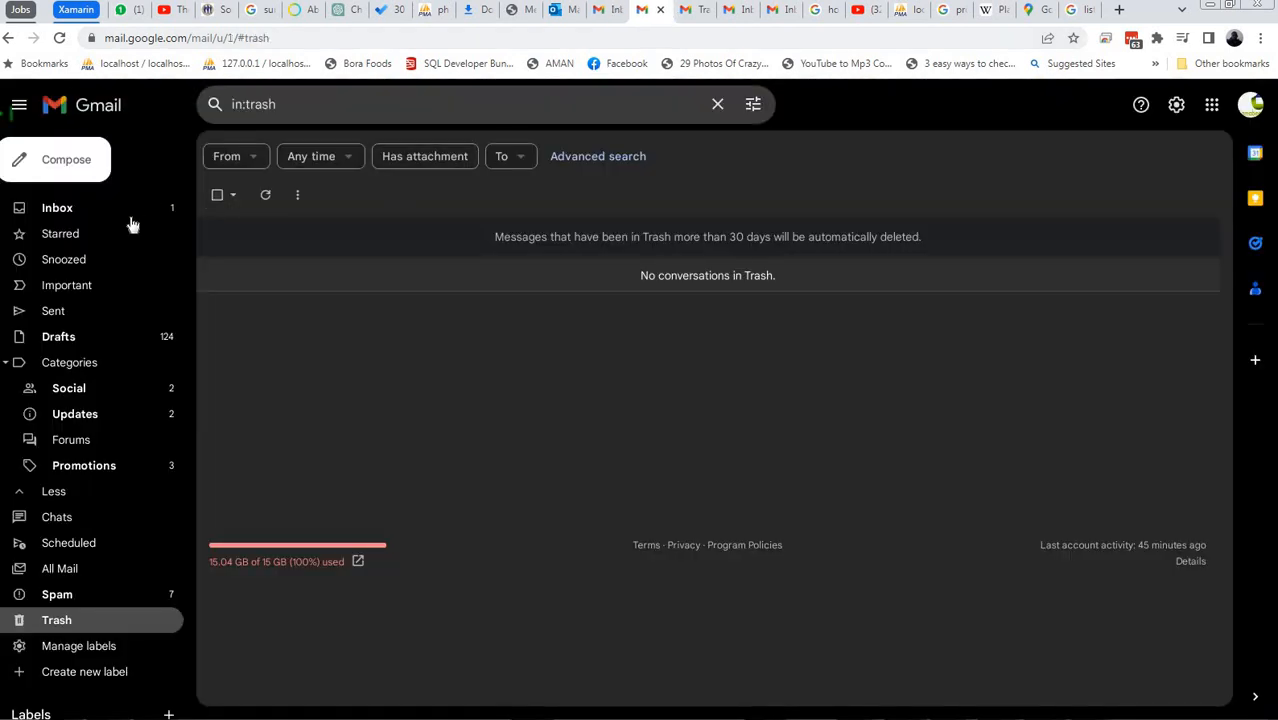
pyautogui.click(129, 212)
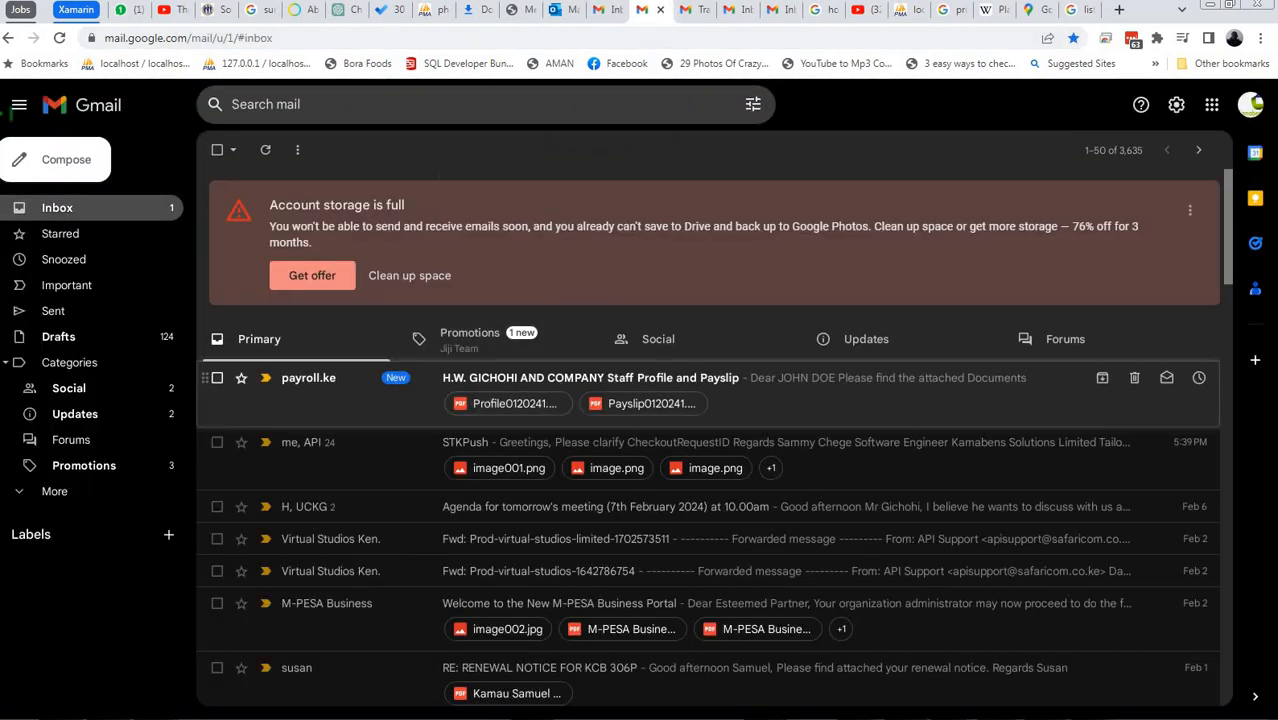
pyautogui.click(322, 378)
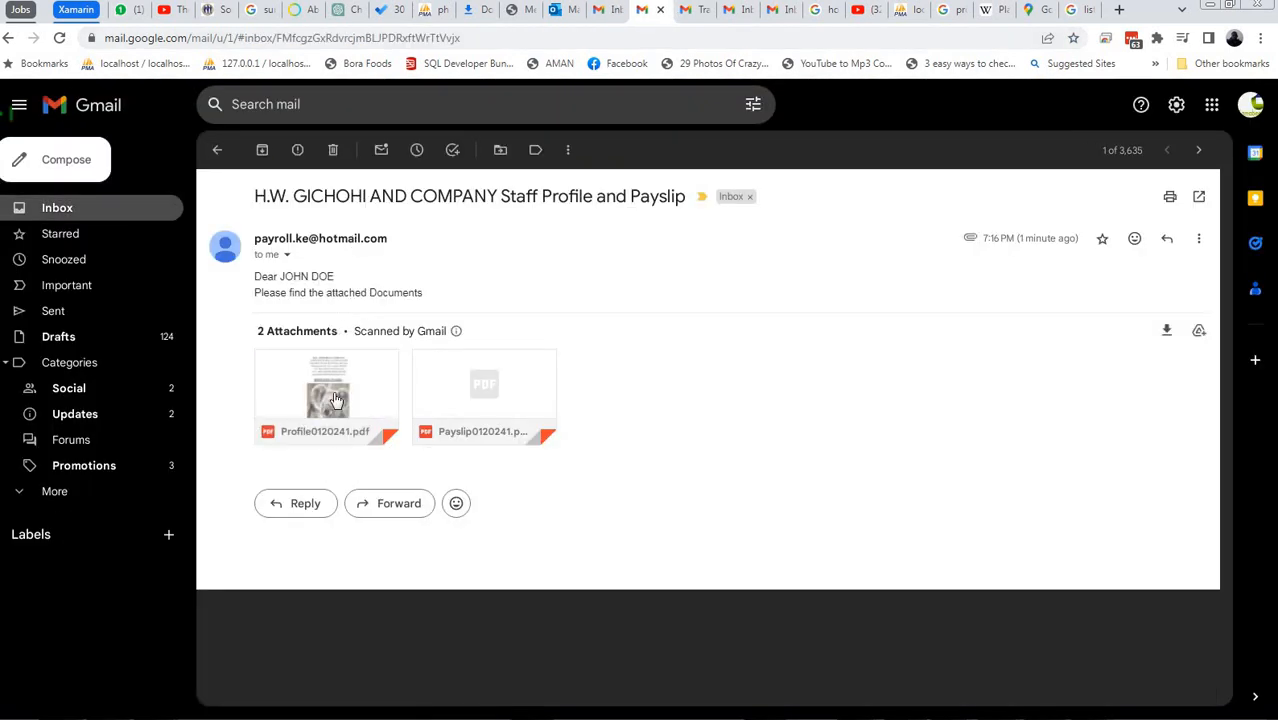
# Preview the attached Profile0120241.pdf and Payslip0120241.pdf, and return to the email
pyautogui.click(336, 398)
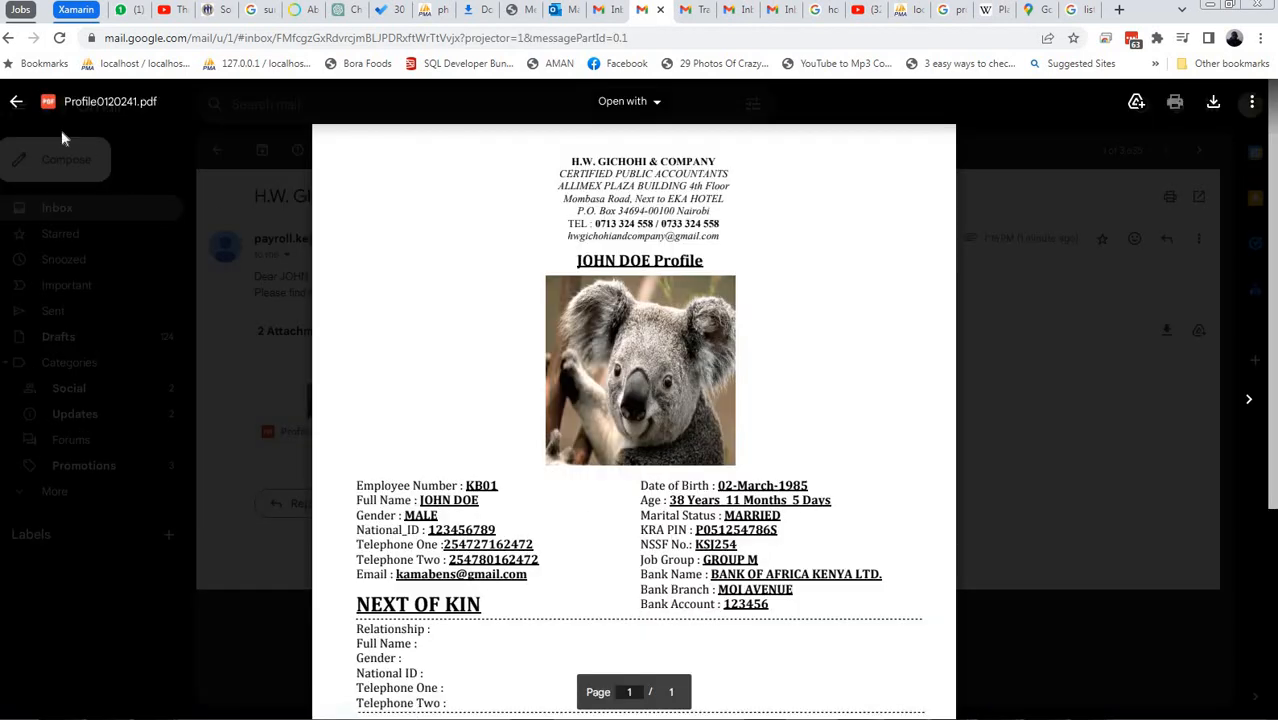
pyautogui.click(16, 101)
pyautogui.click(478, 376)
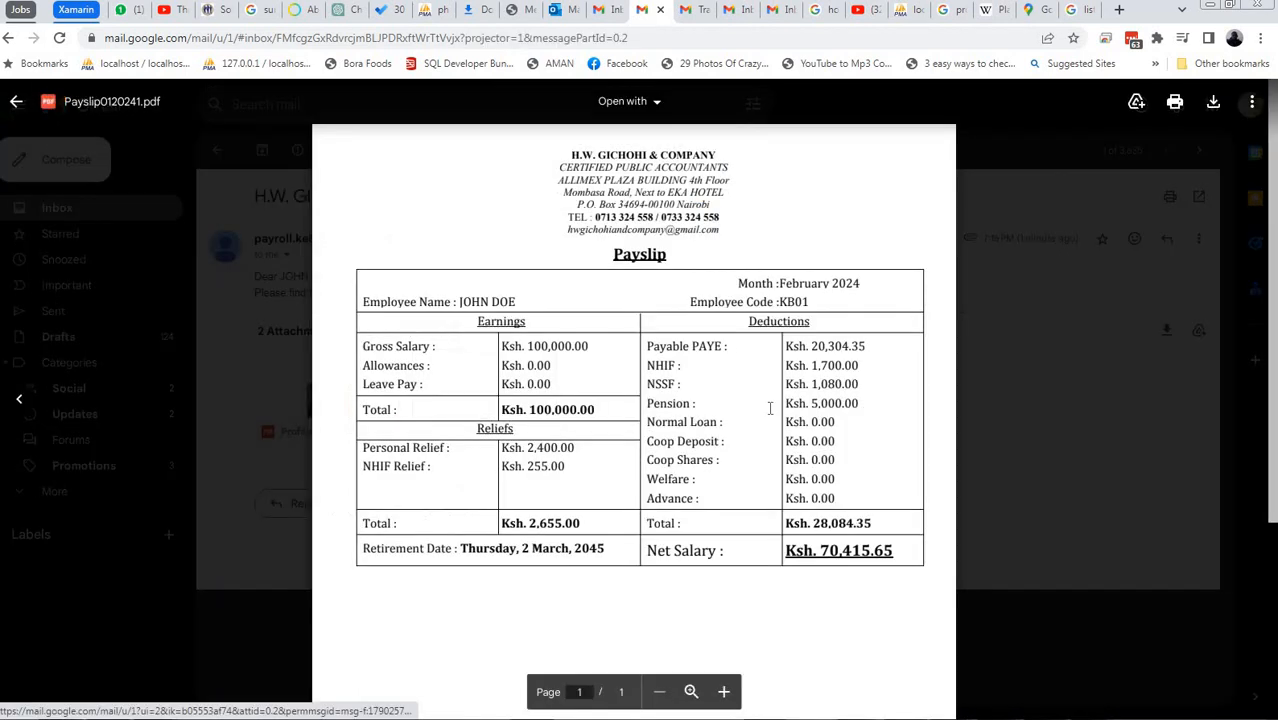
pyautogui.click(16, 101)
pyautogui.click(330, 376)
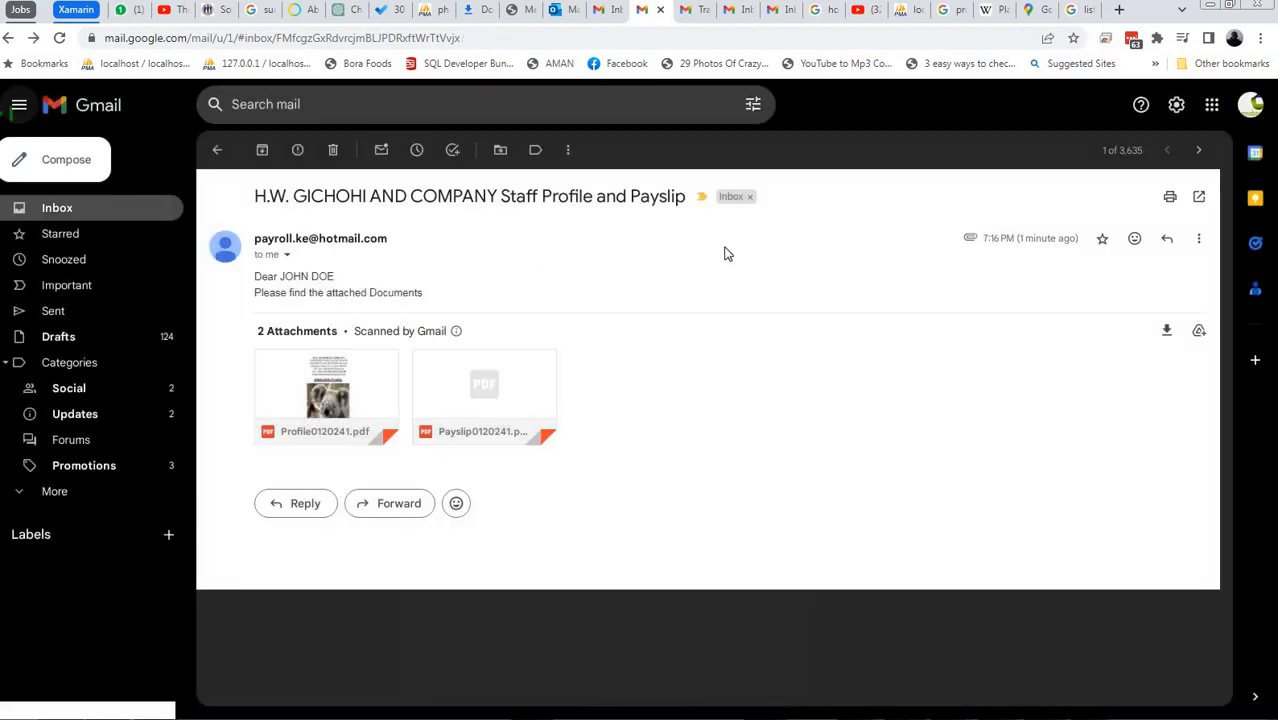
pyautogui.click(16, 101)
pyautogui.click(135, 10)
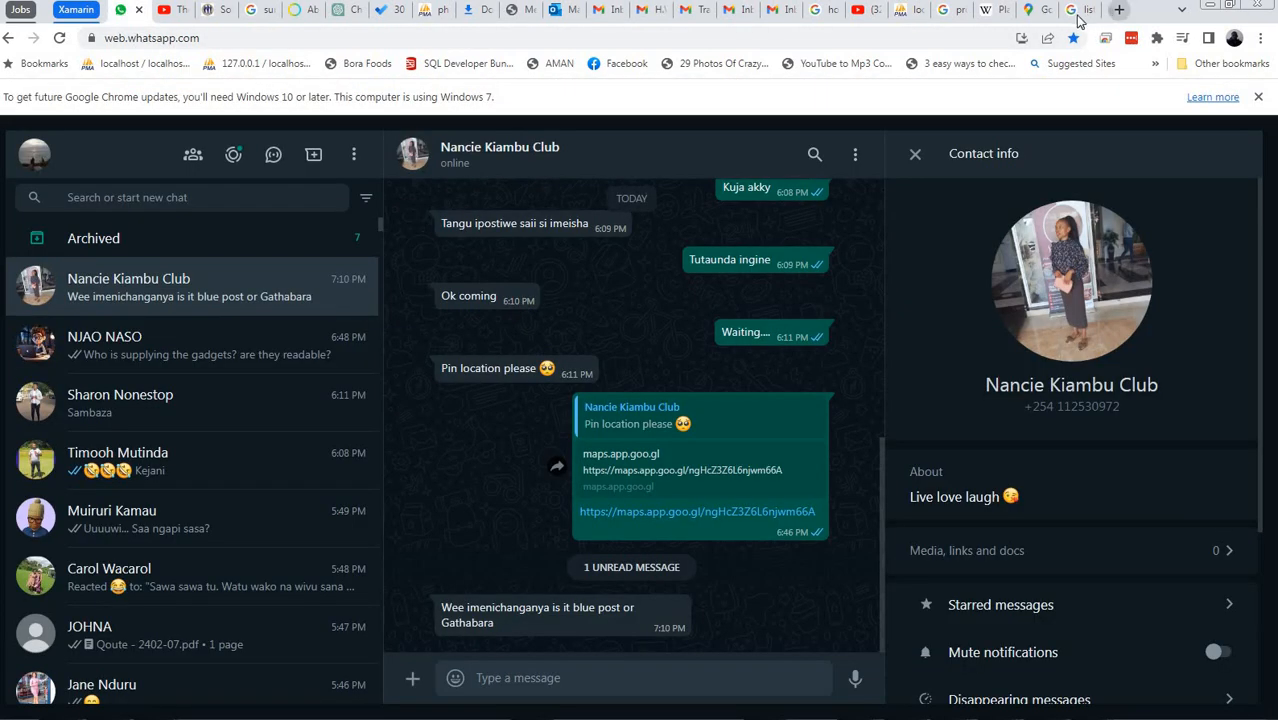
pyautogui.click(1118, 9)
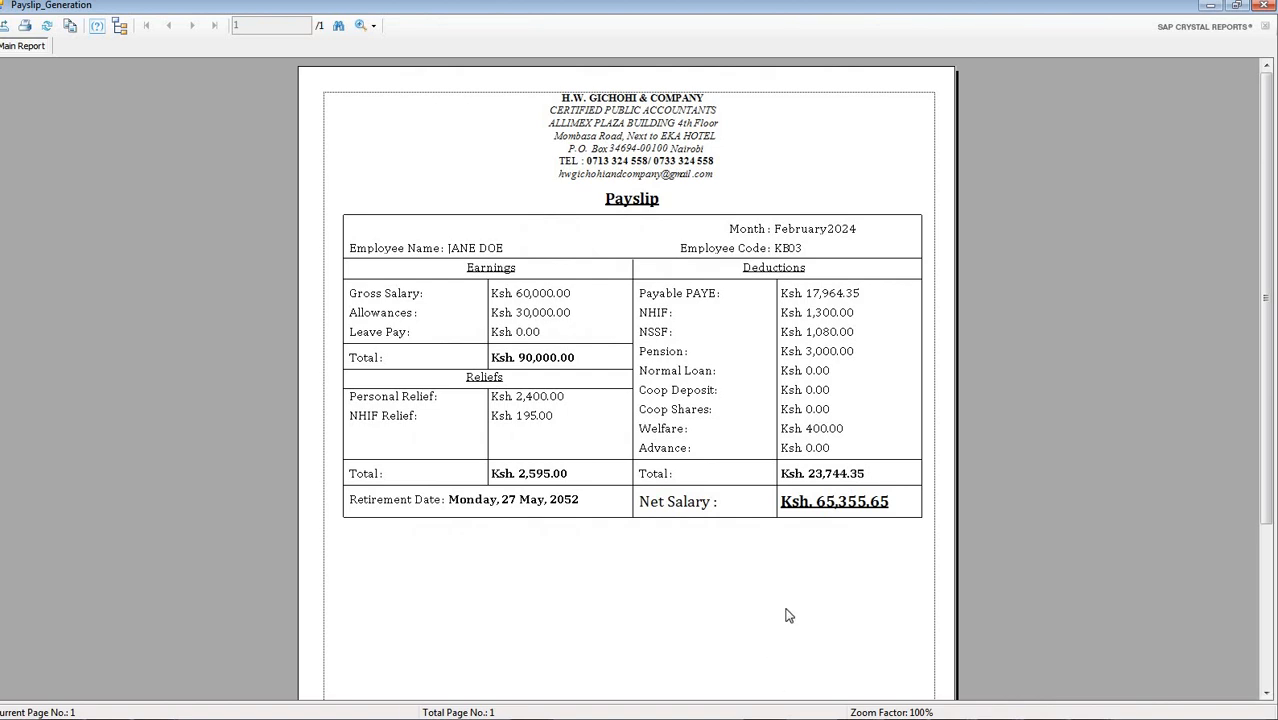
# Switch to the payroll system's Landing window, generate the staff profile report for the last listed employee, and close it
pyautogui.press('super')
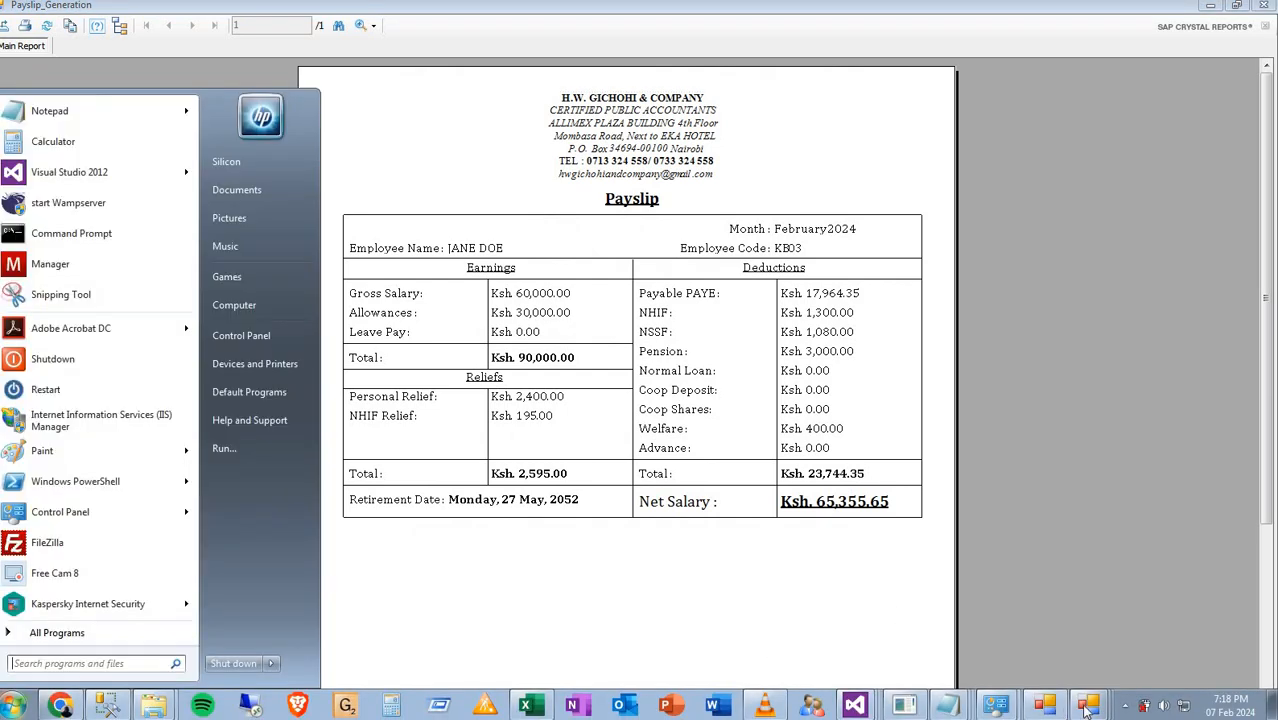
pyautogui.click(1088, 708)
pyautogui.click(1062, 616)
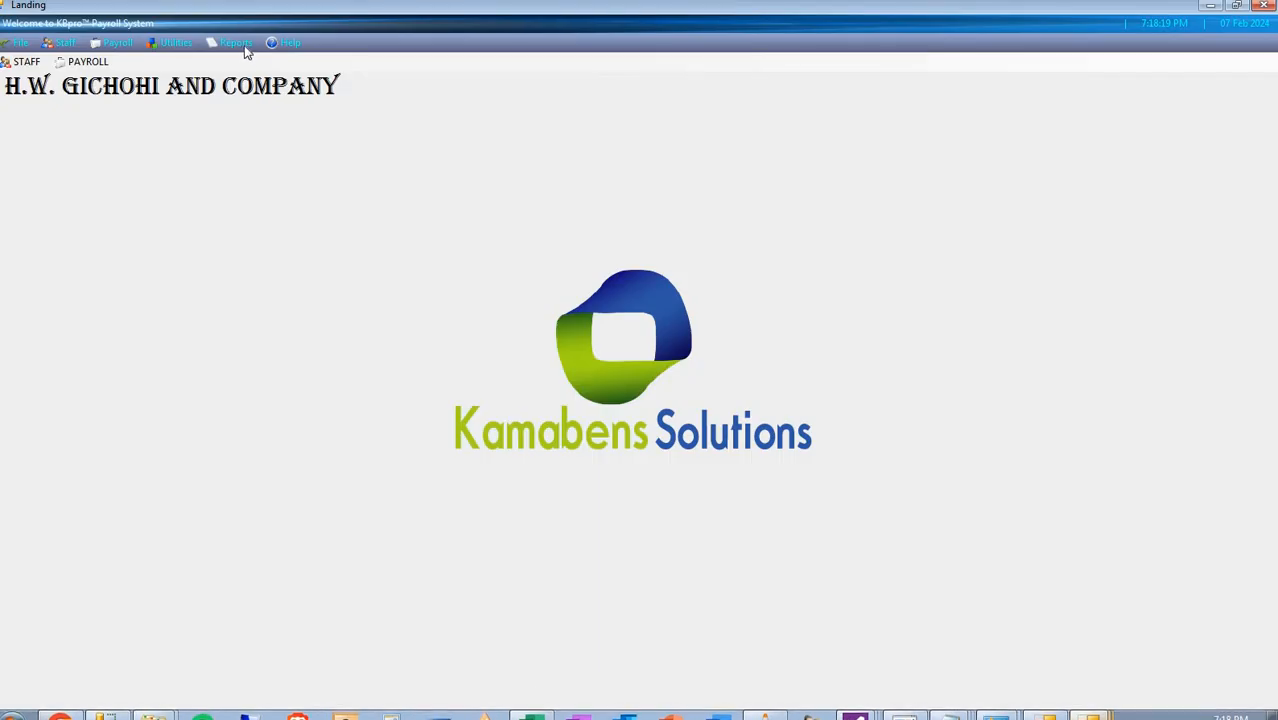
pyautogui.click(236, 43)
pyautogui.moveTo(270, 61)
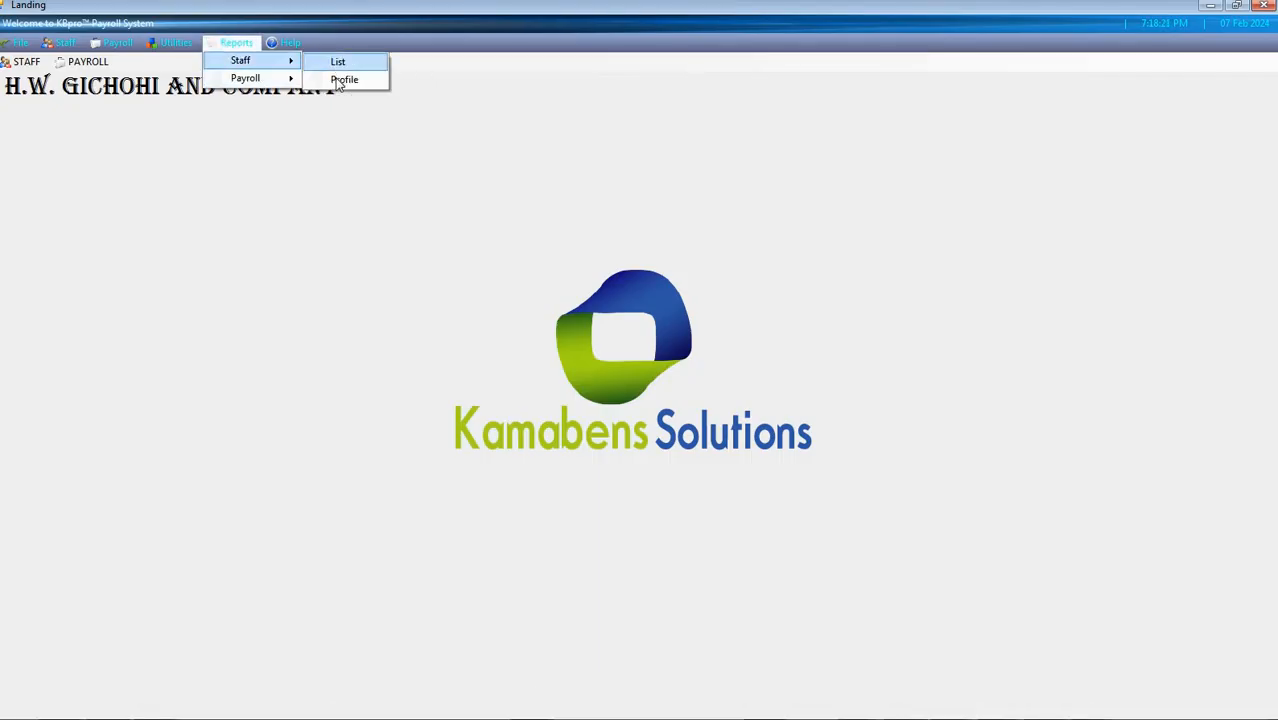
pyautogui.click(343, 80)
pyautogui.click(735, 353)
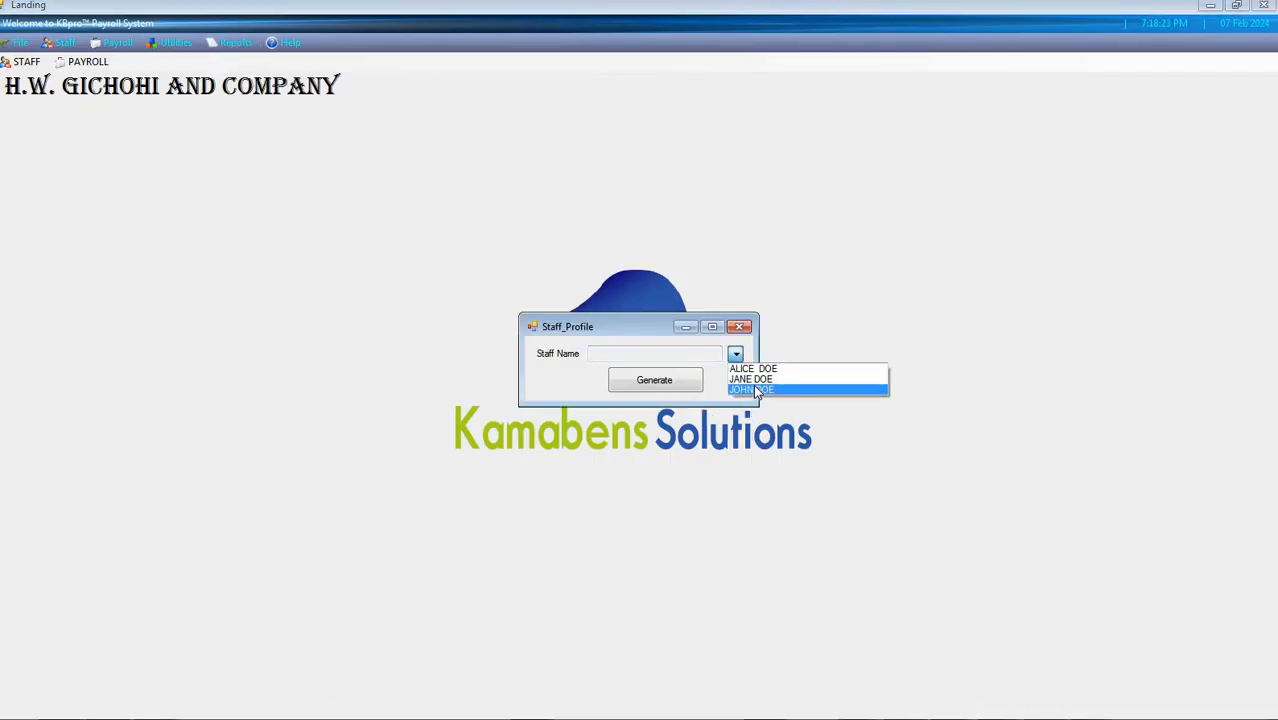
pyautogui.click(668, 386)
pyautogui.click(668, 386)
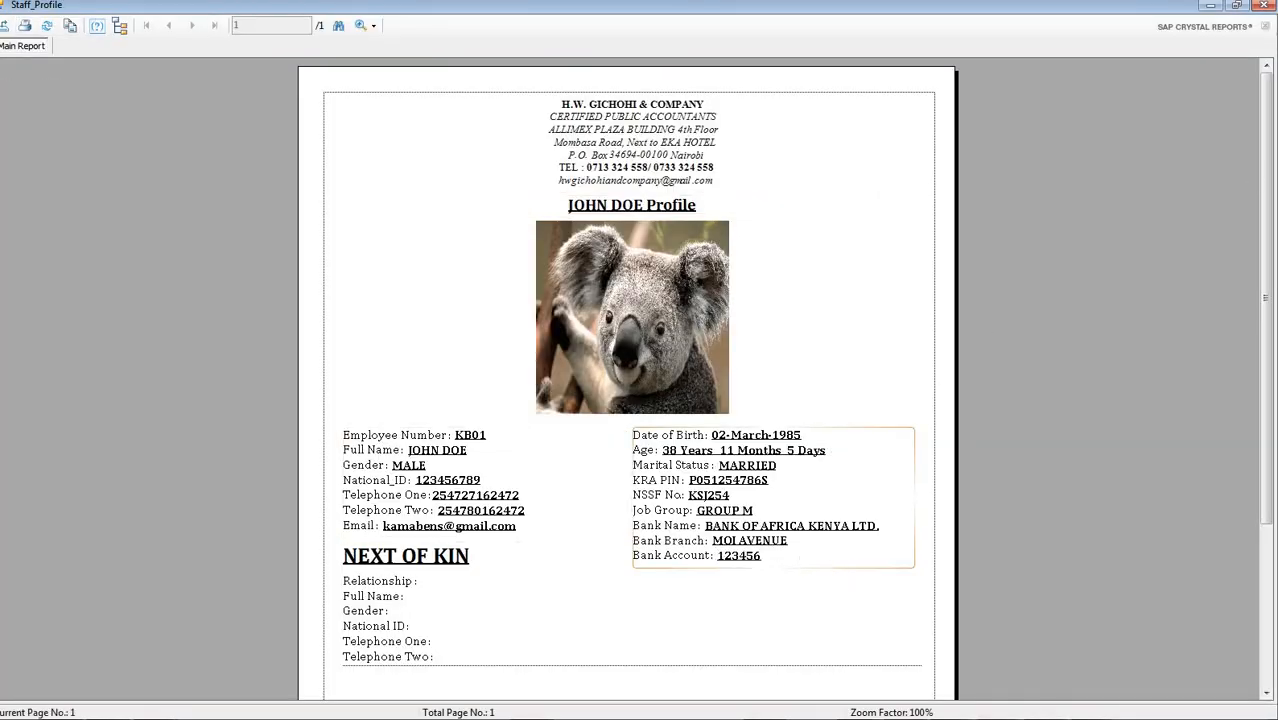
pyautogui.click(1258, 6)
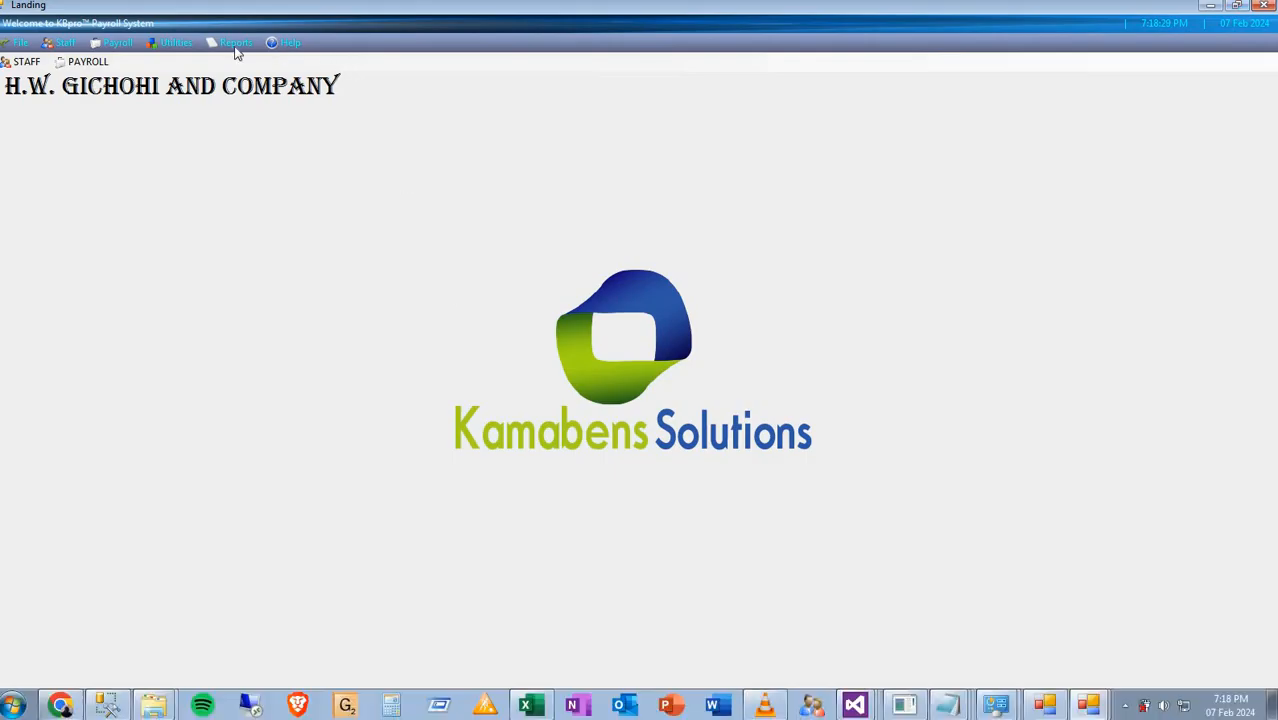
# Generate the January 2024 payslip for the last listed employee, review it, and close the report
pyautogui.click(232, 42)
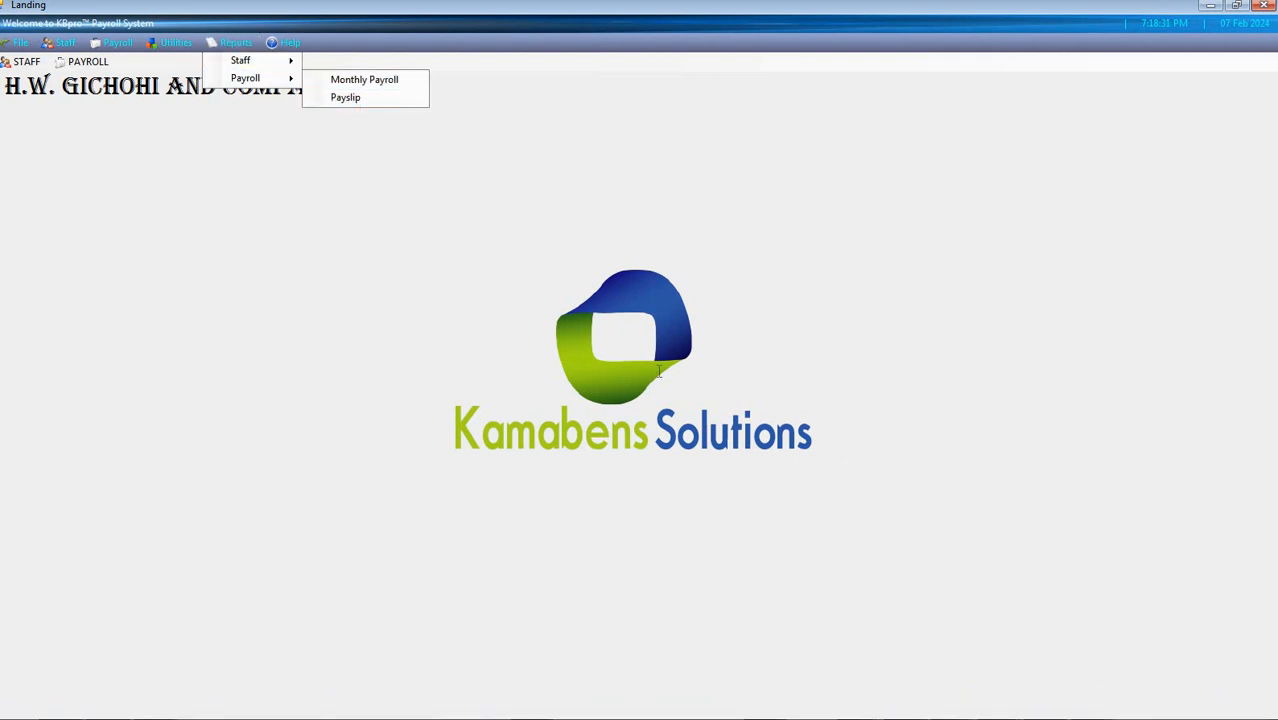
pyautogui.click(736, 367)
pyautogui.click(761, 400)
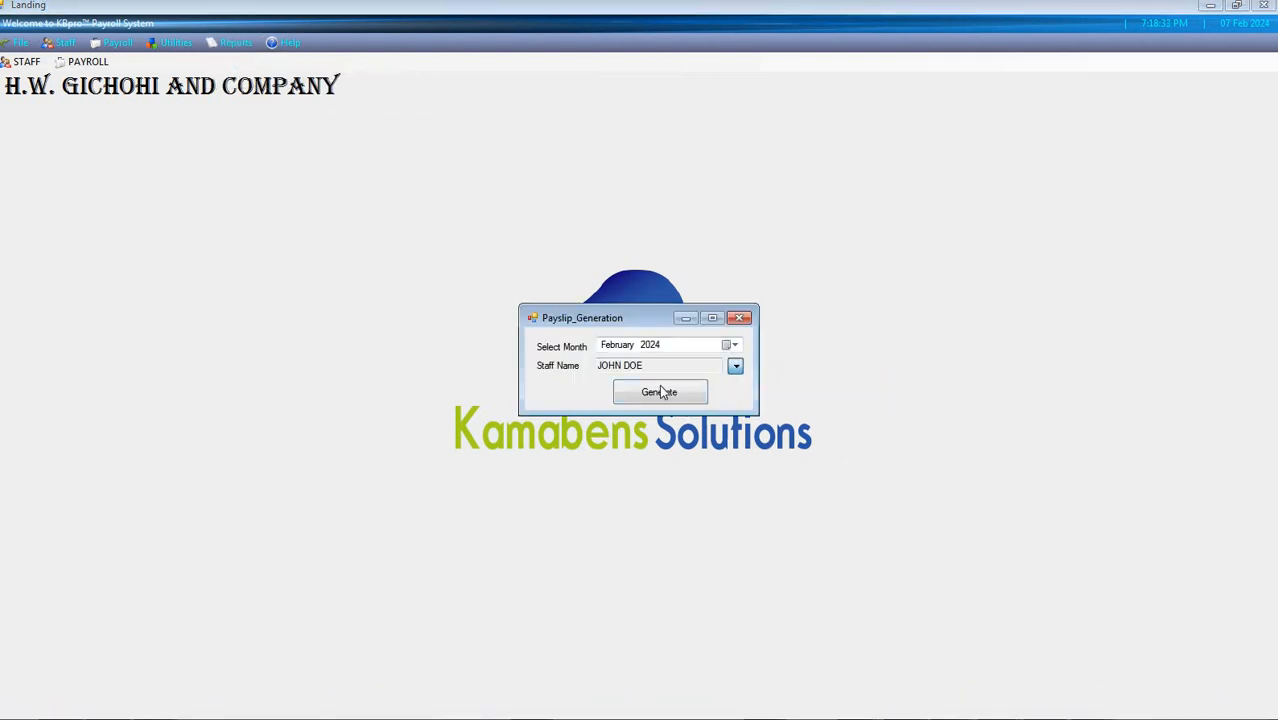
pyautogui.click(731, 347)
pyautogui.click(660, 391)
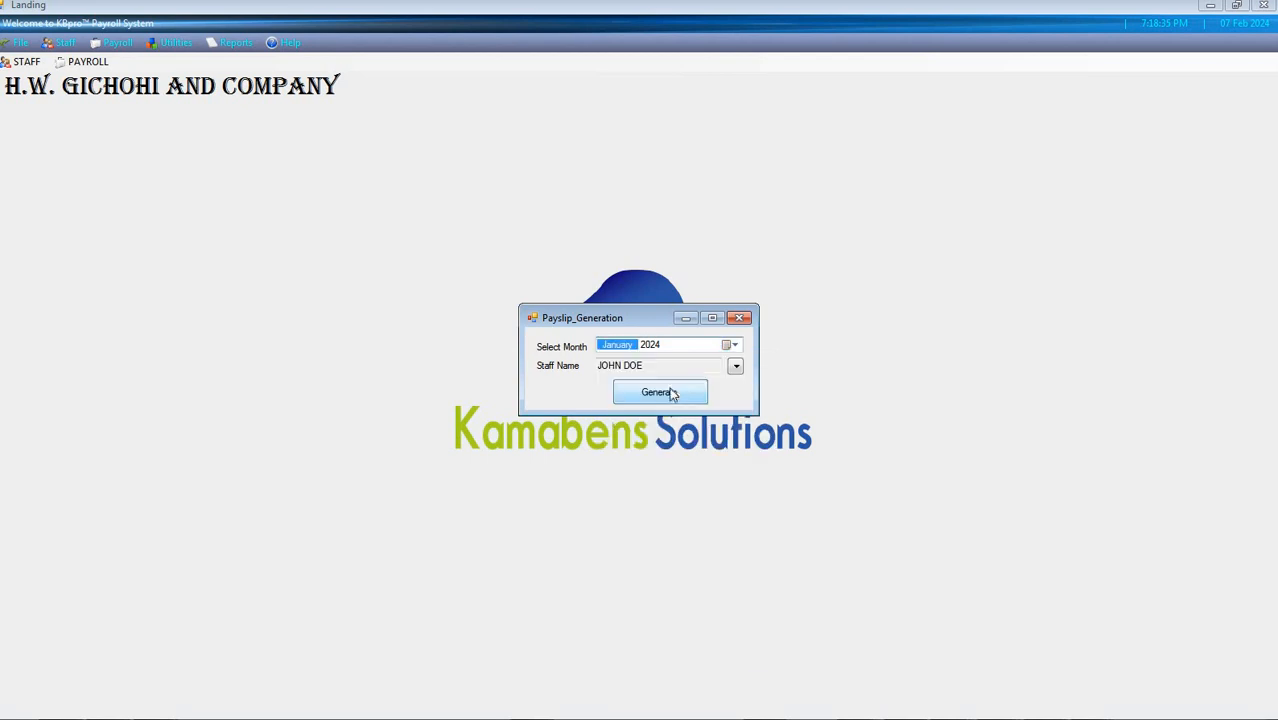
pyautogui.click(660, 392)
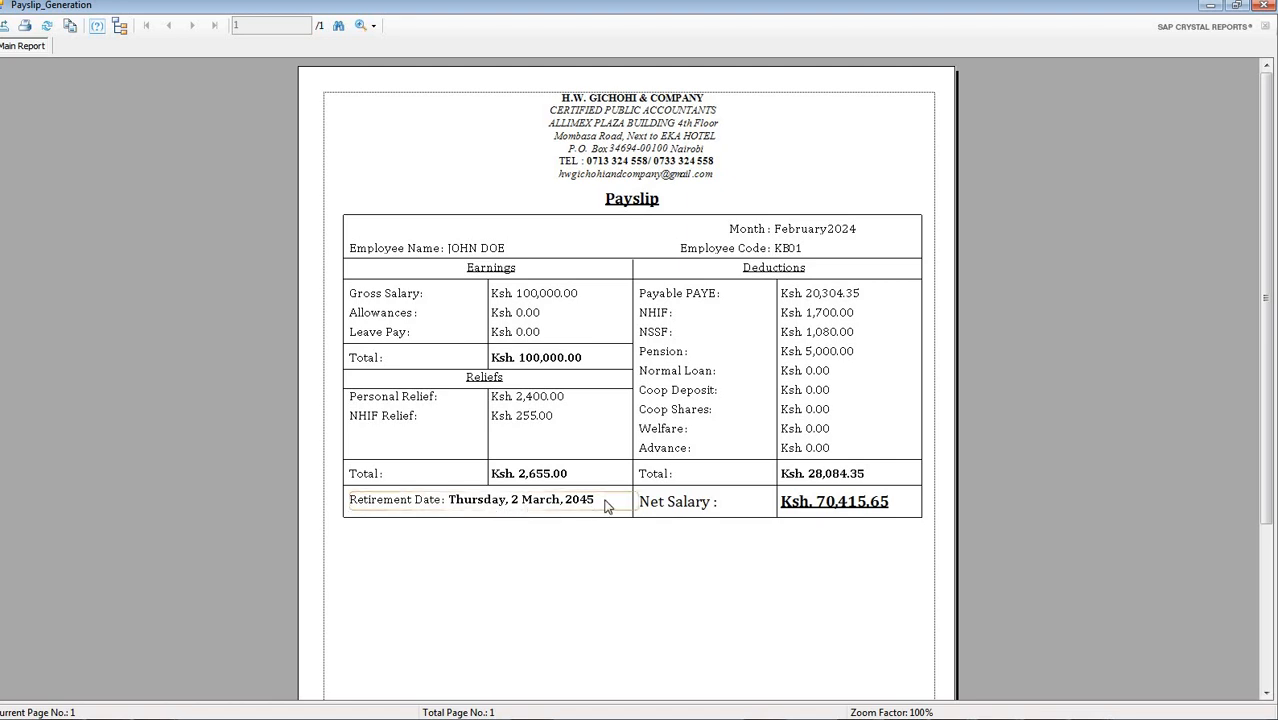
pyautogui.click(1264, 6)
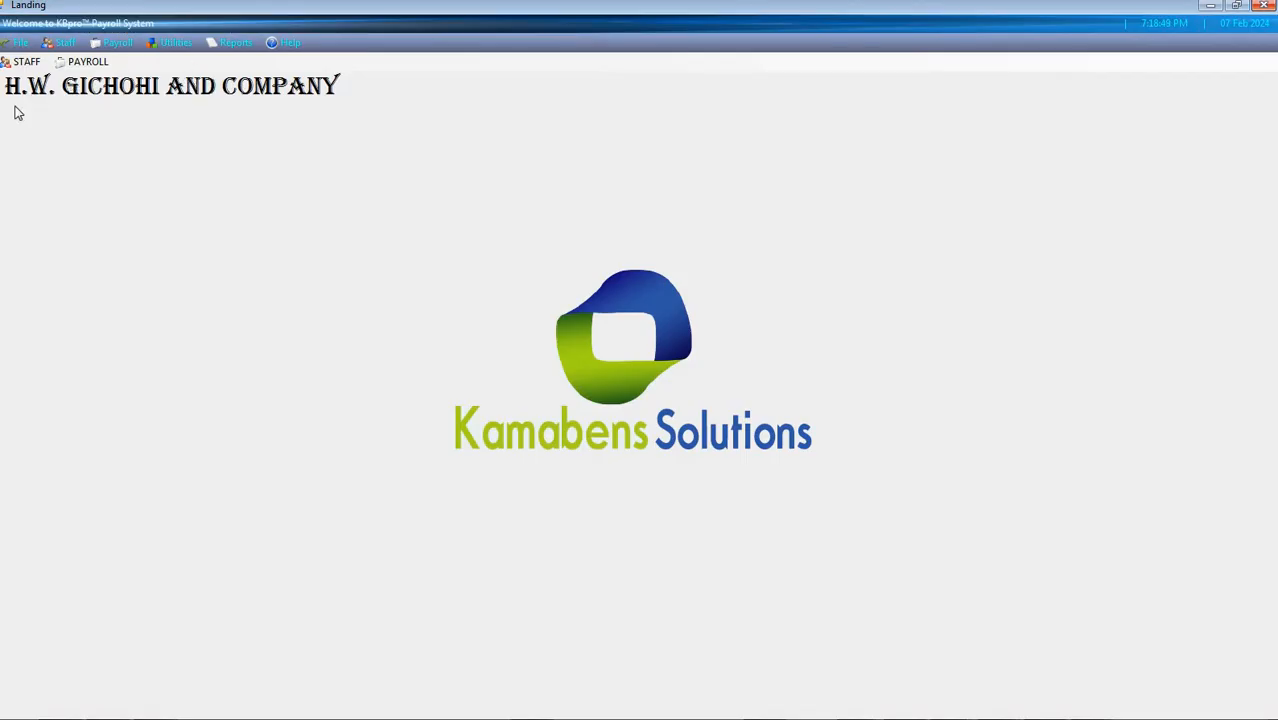